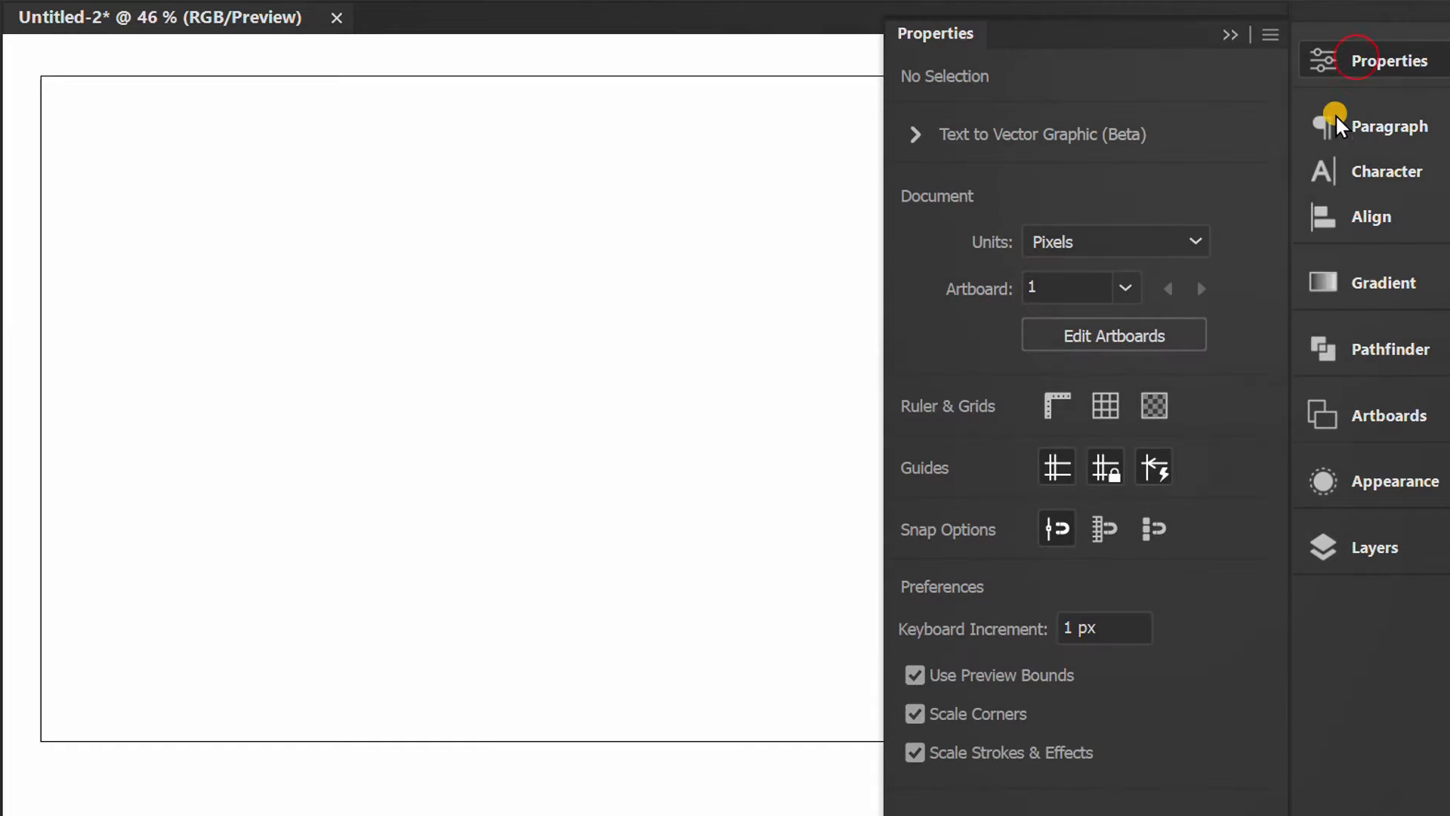
Step: Show the grid and set its color to custom teal (RGB 0, 128, 128) in the Guides & Grid preferences
click(1105, 406)
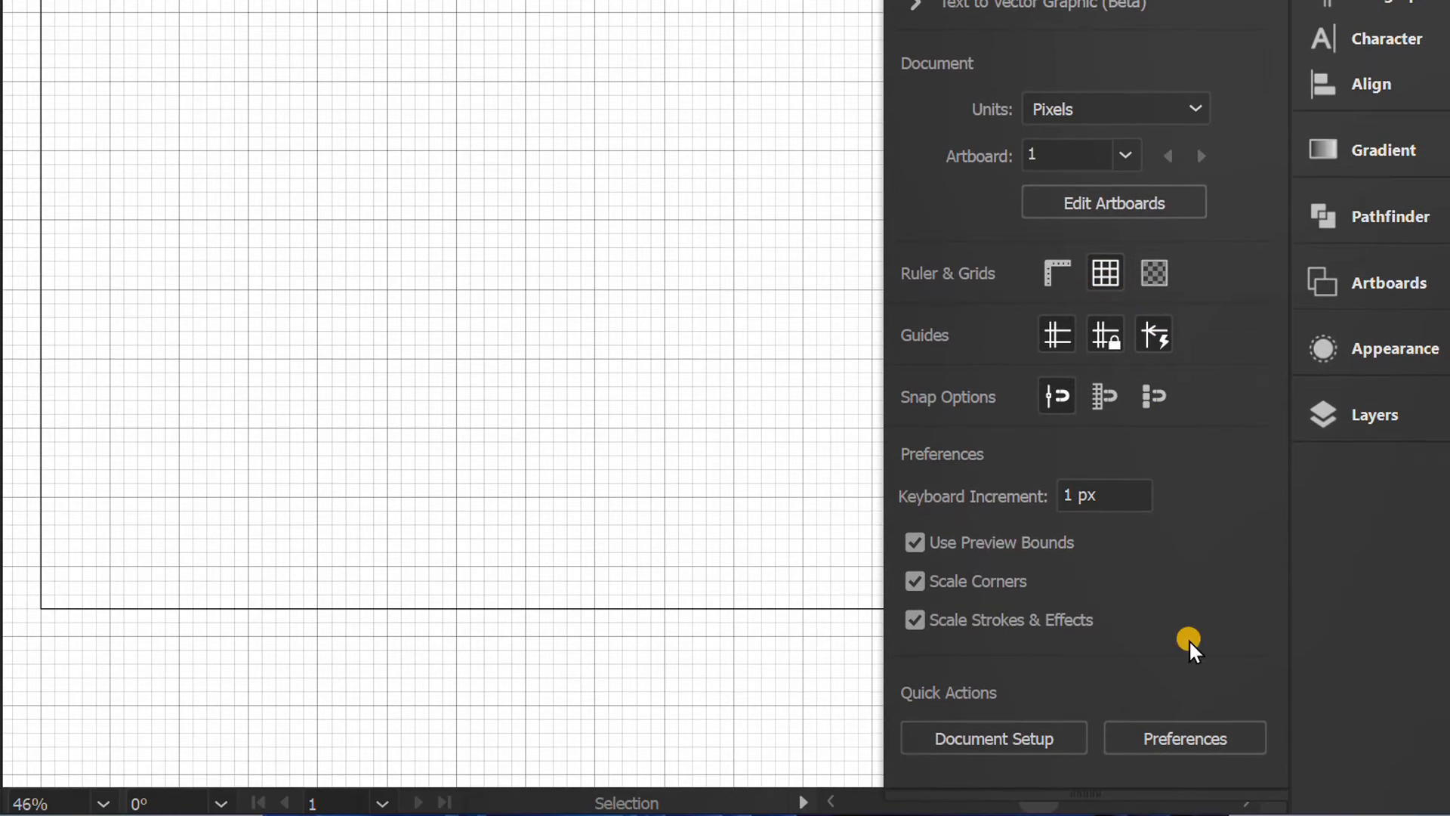
click(1176, 734)
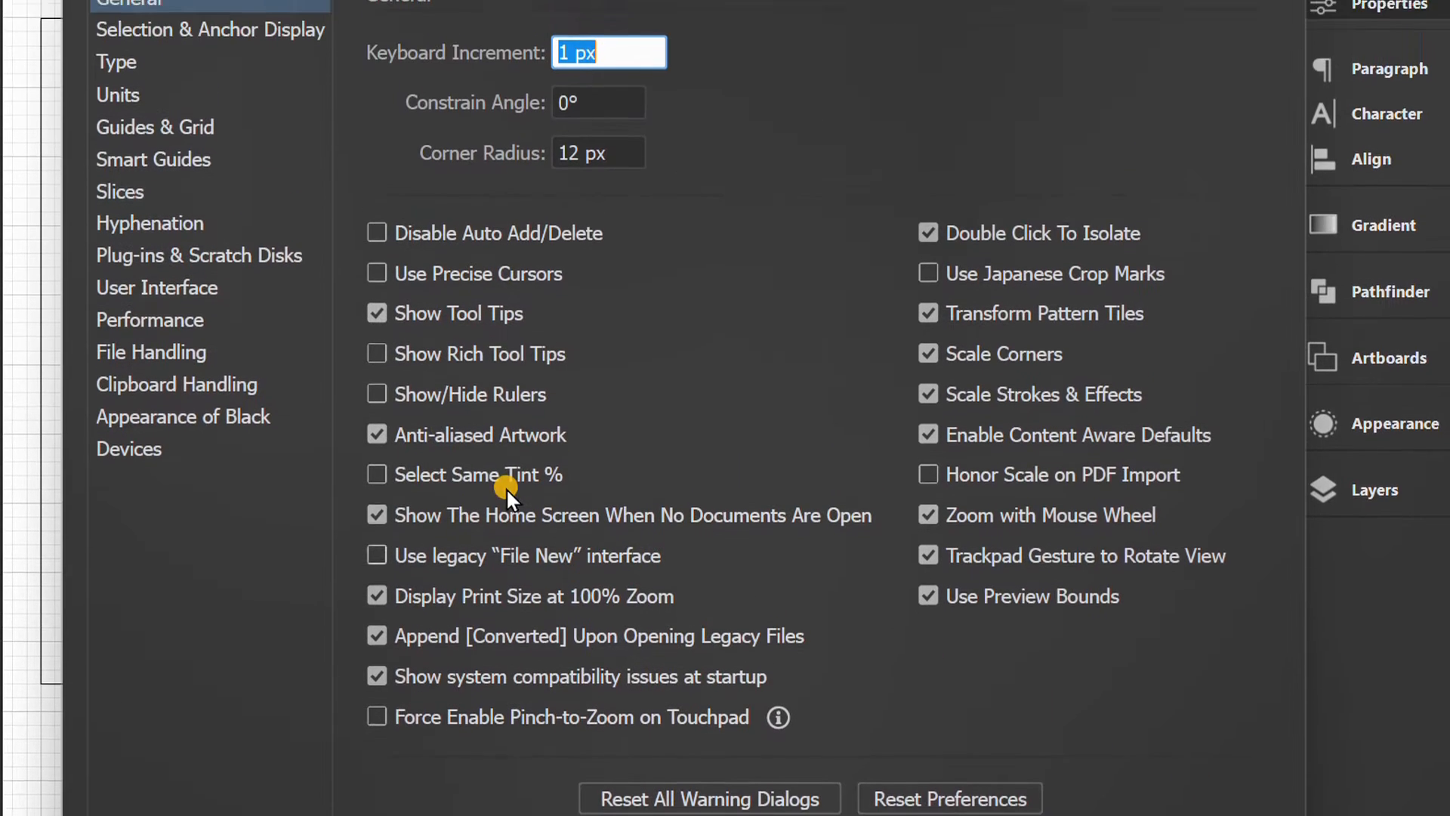
click(187, 184)
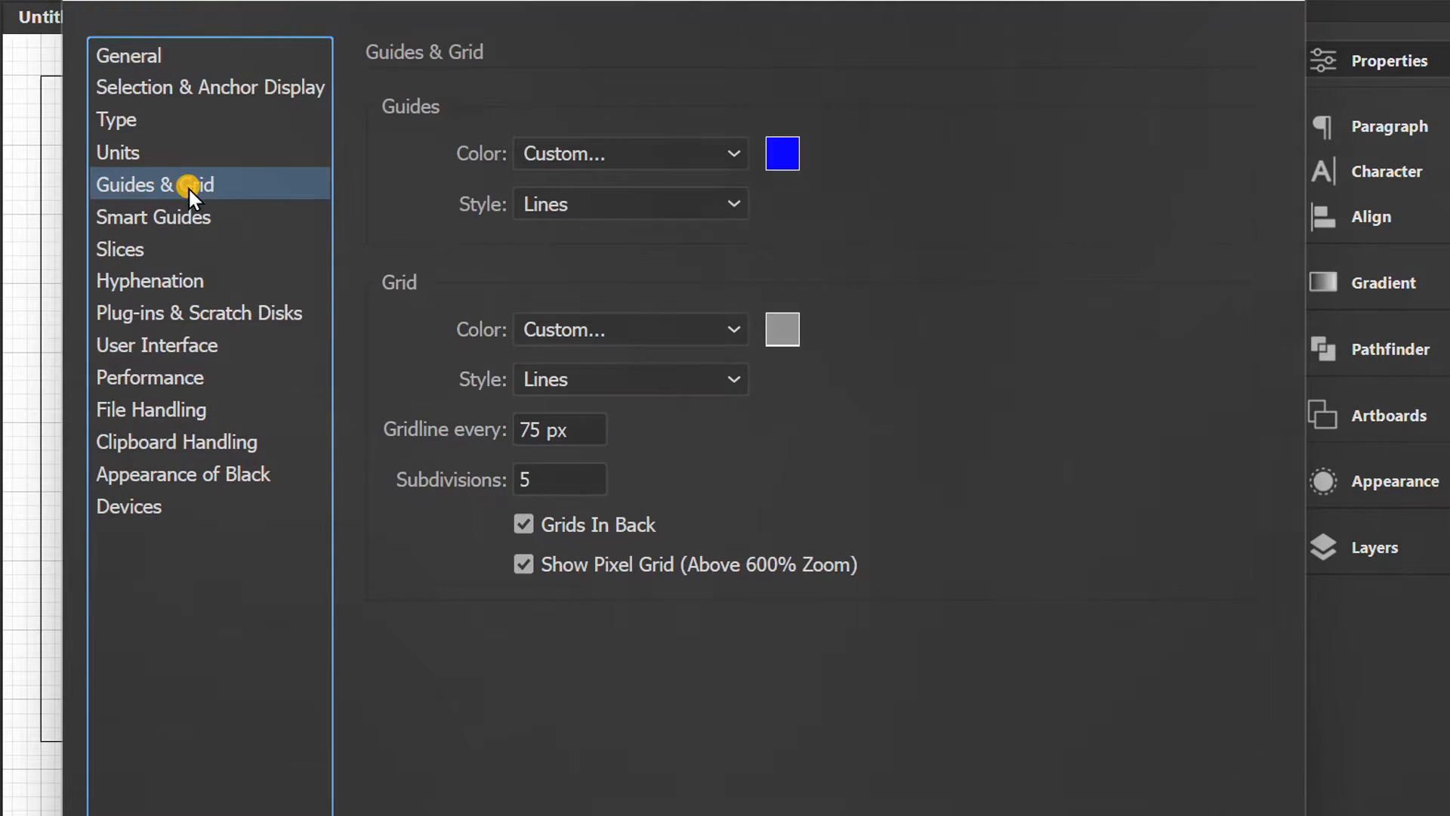
click(735, 331)
click(655, 516)
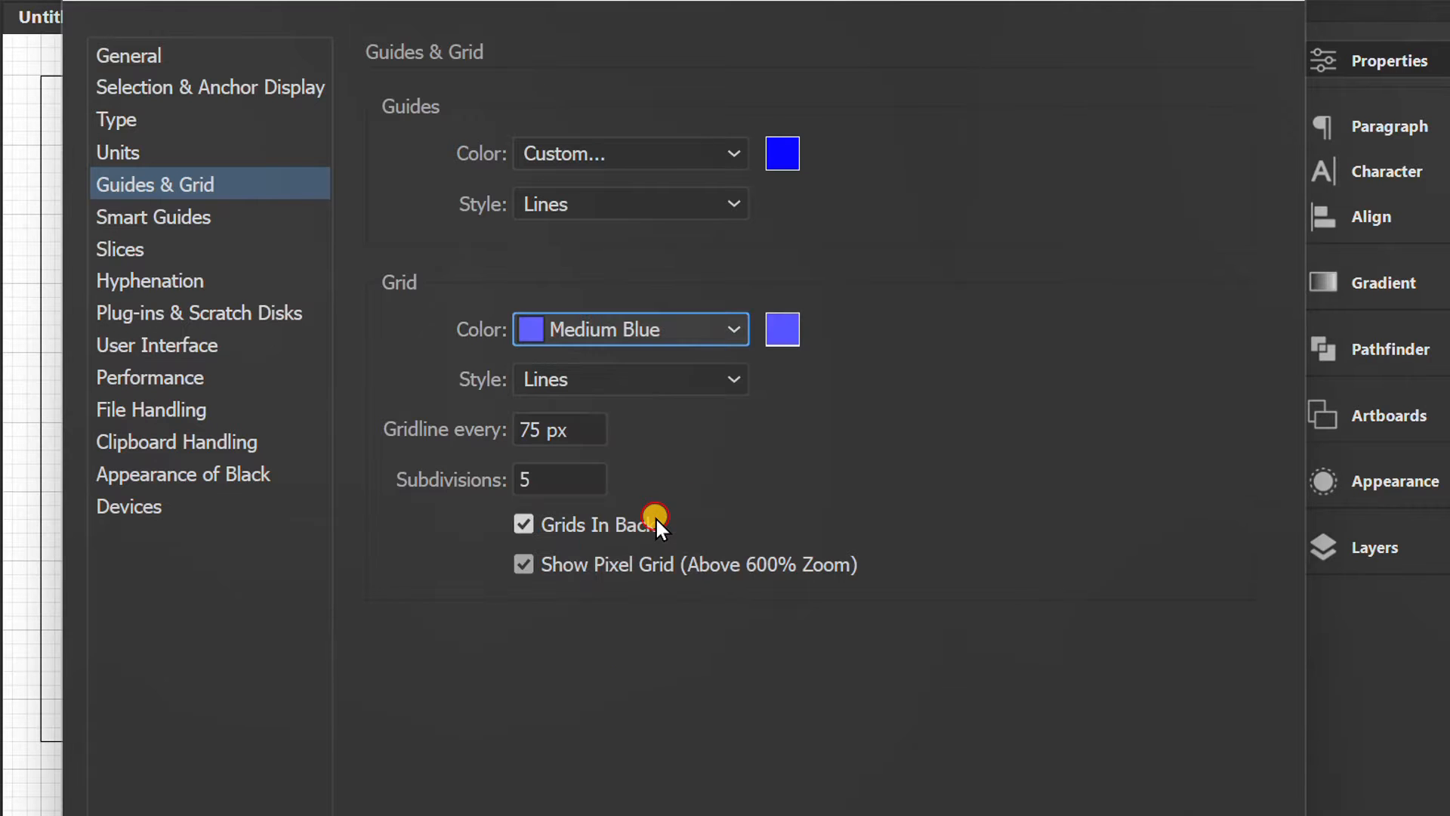
click(785, 331)
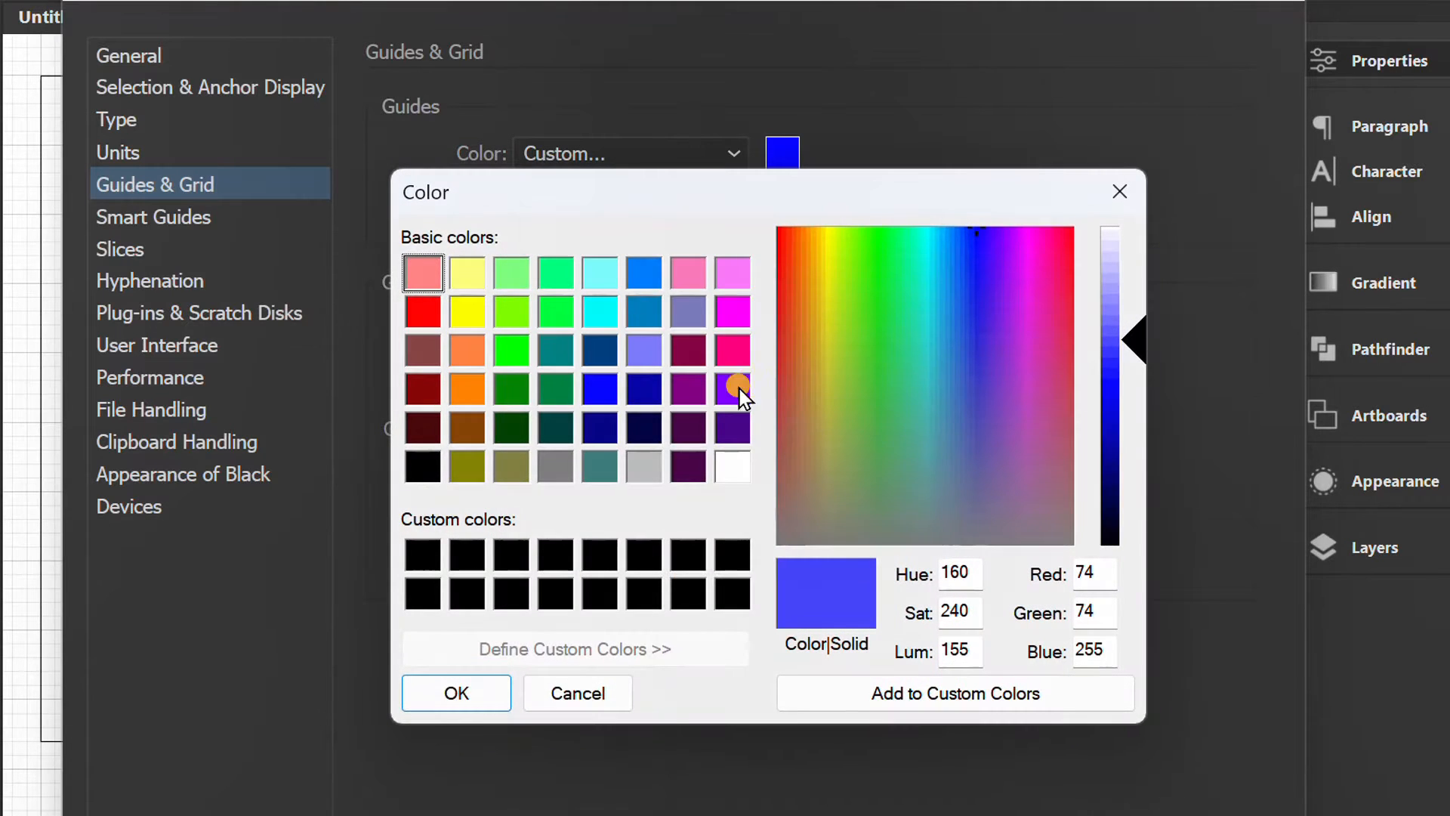
click(600, 425)
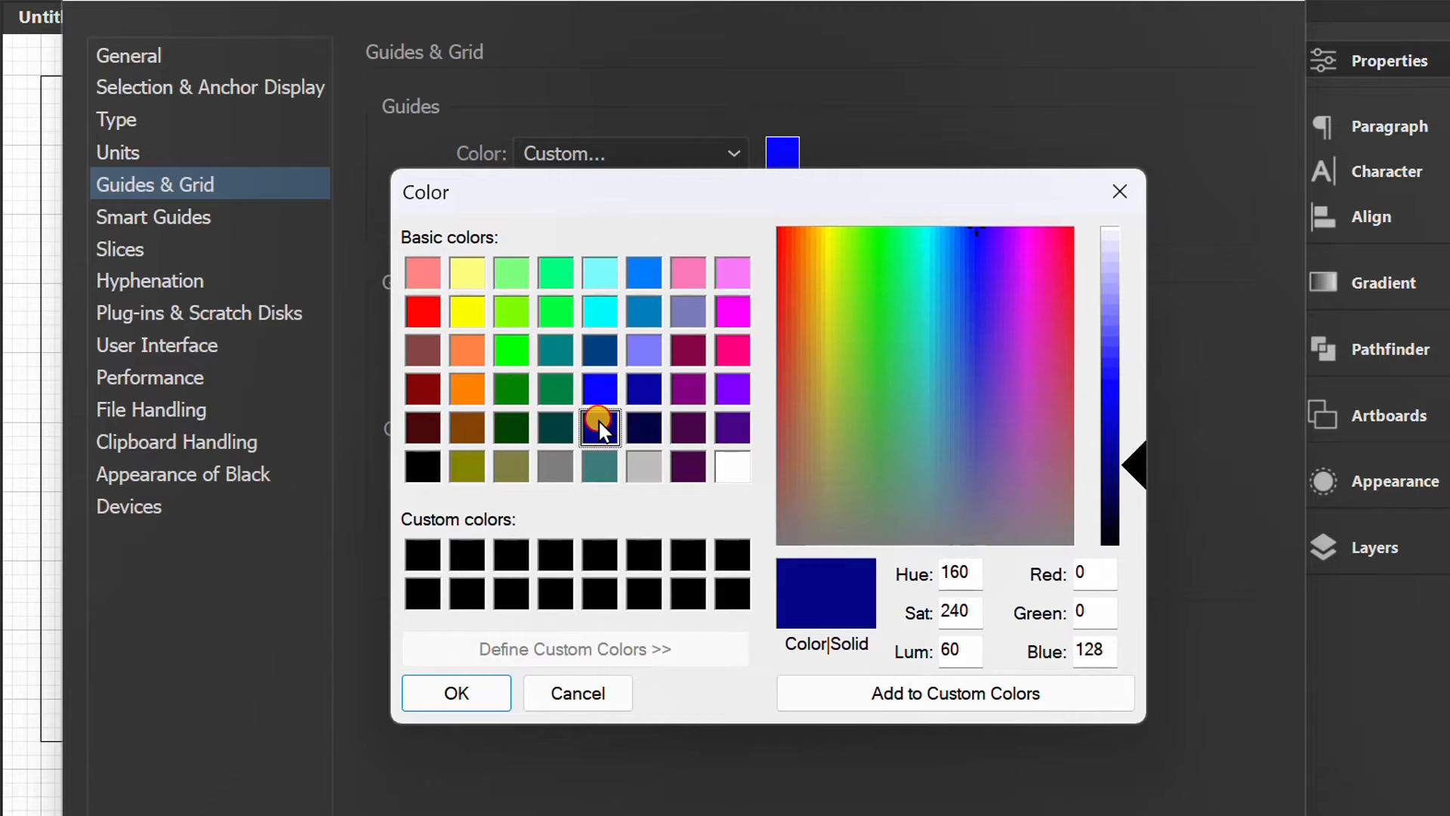
click(554, 356)
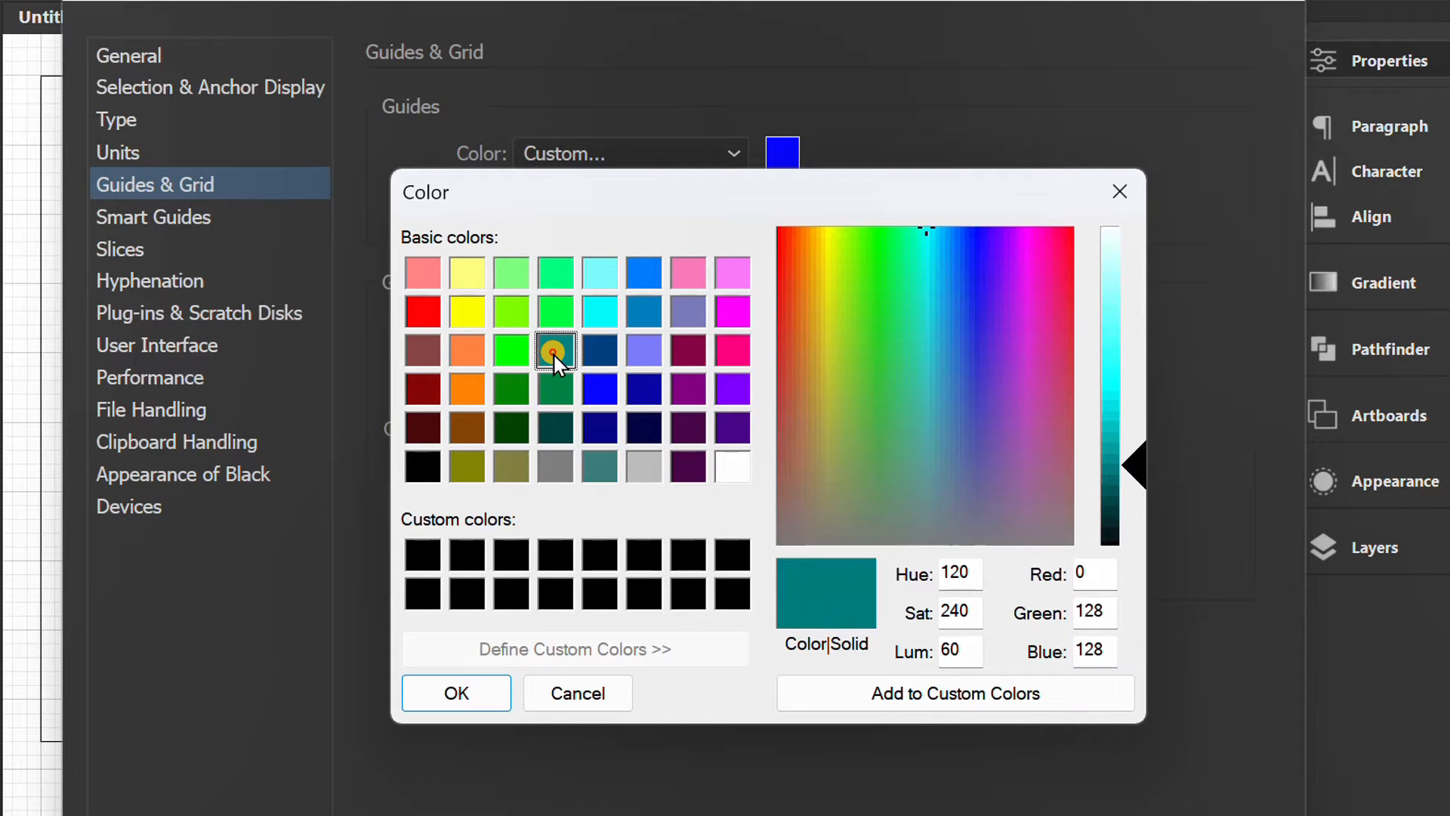
click(456, 695)
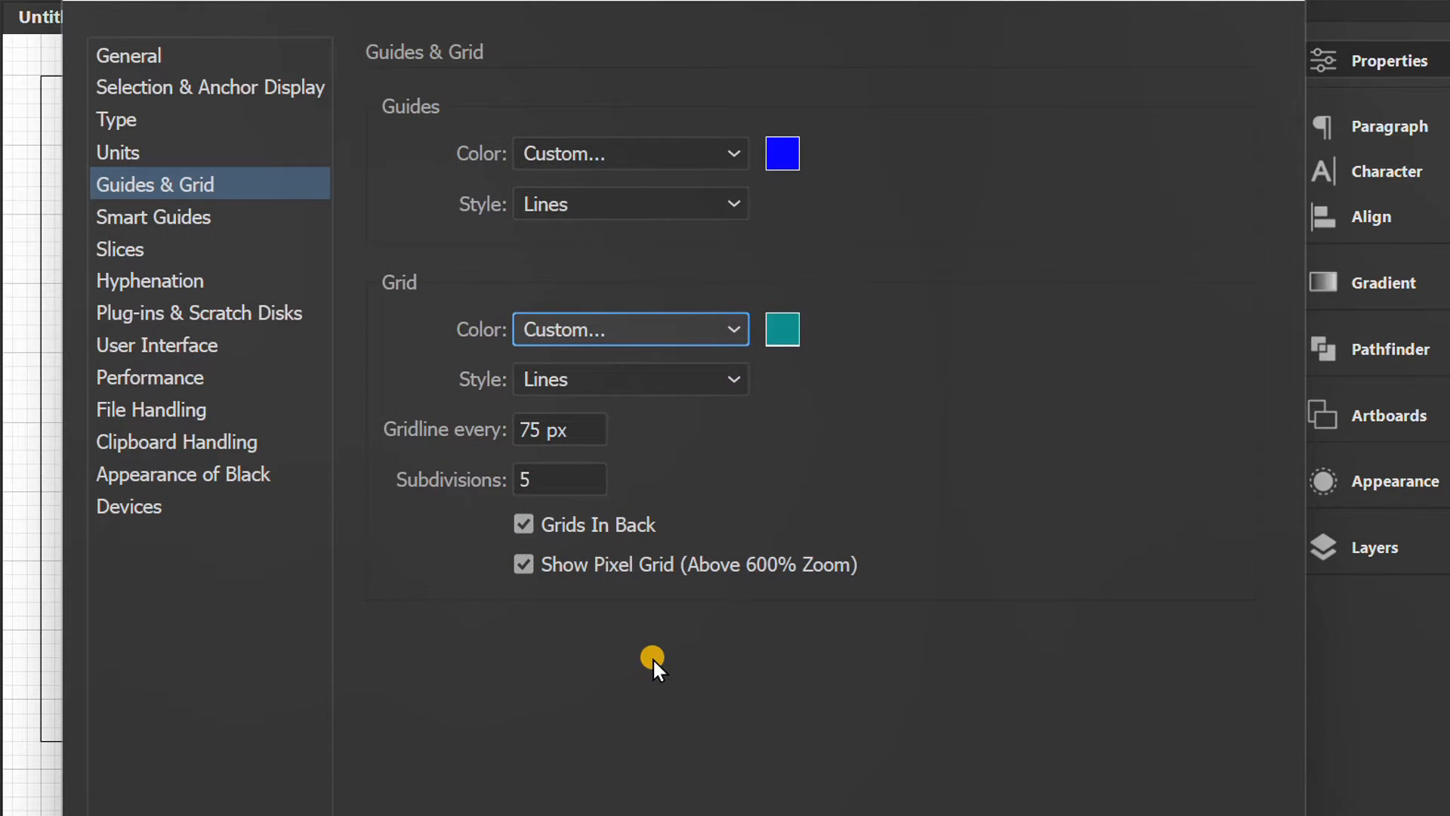
Step: Try the Dots grid style and switch back to Lines
click(647, 380)
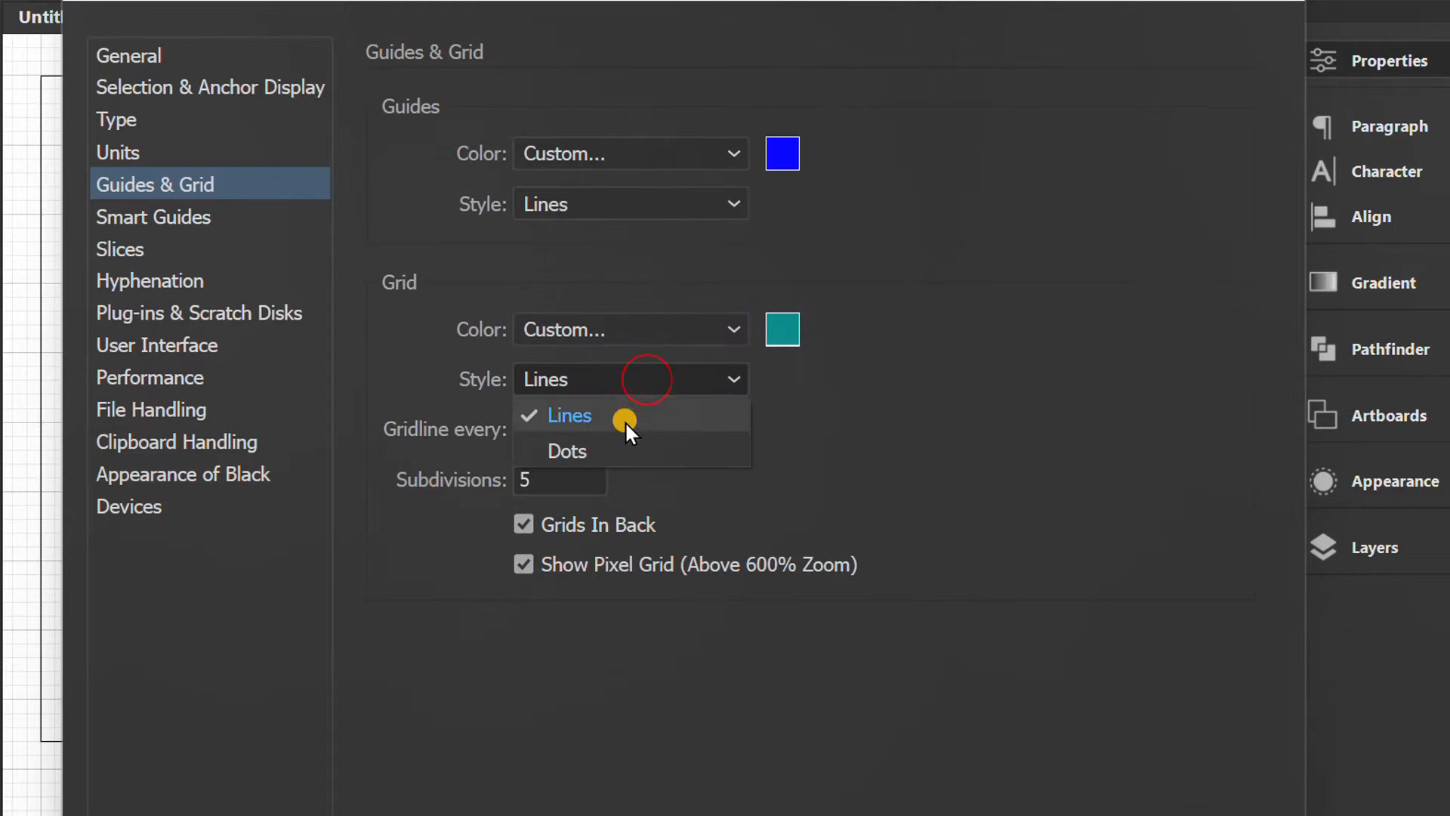
click(620, 444)
click(640, 383)
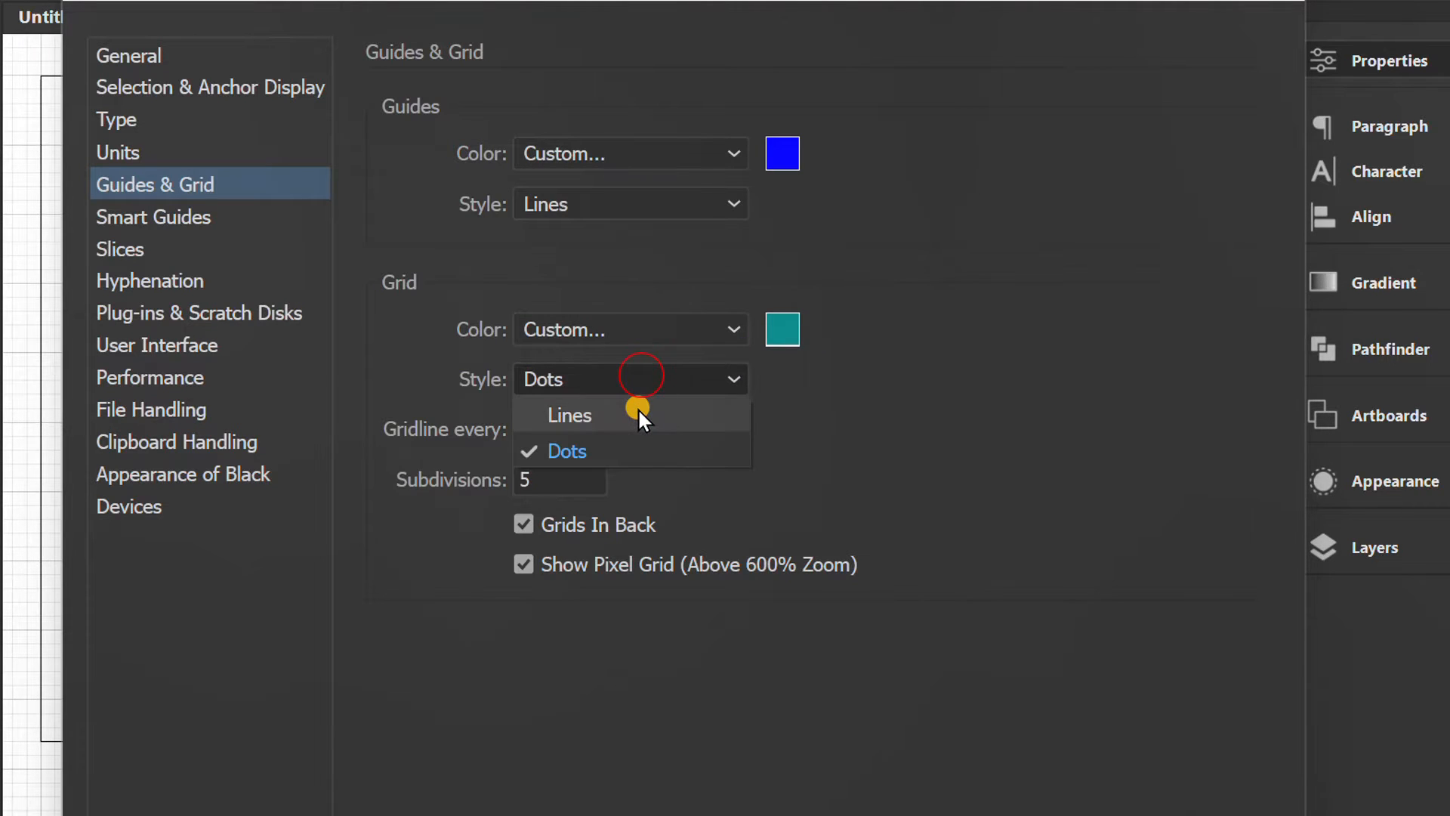
click(637, 410)
Step: Set a gridline every 100 px with 10 subdivisions and apply the preferences
drag(575, 428, 525, 428)
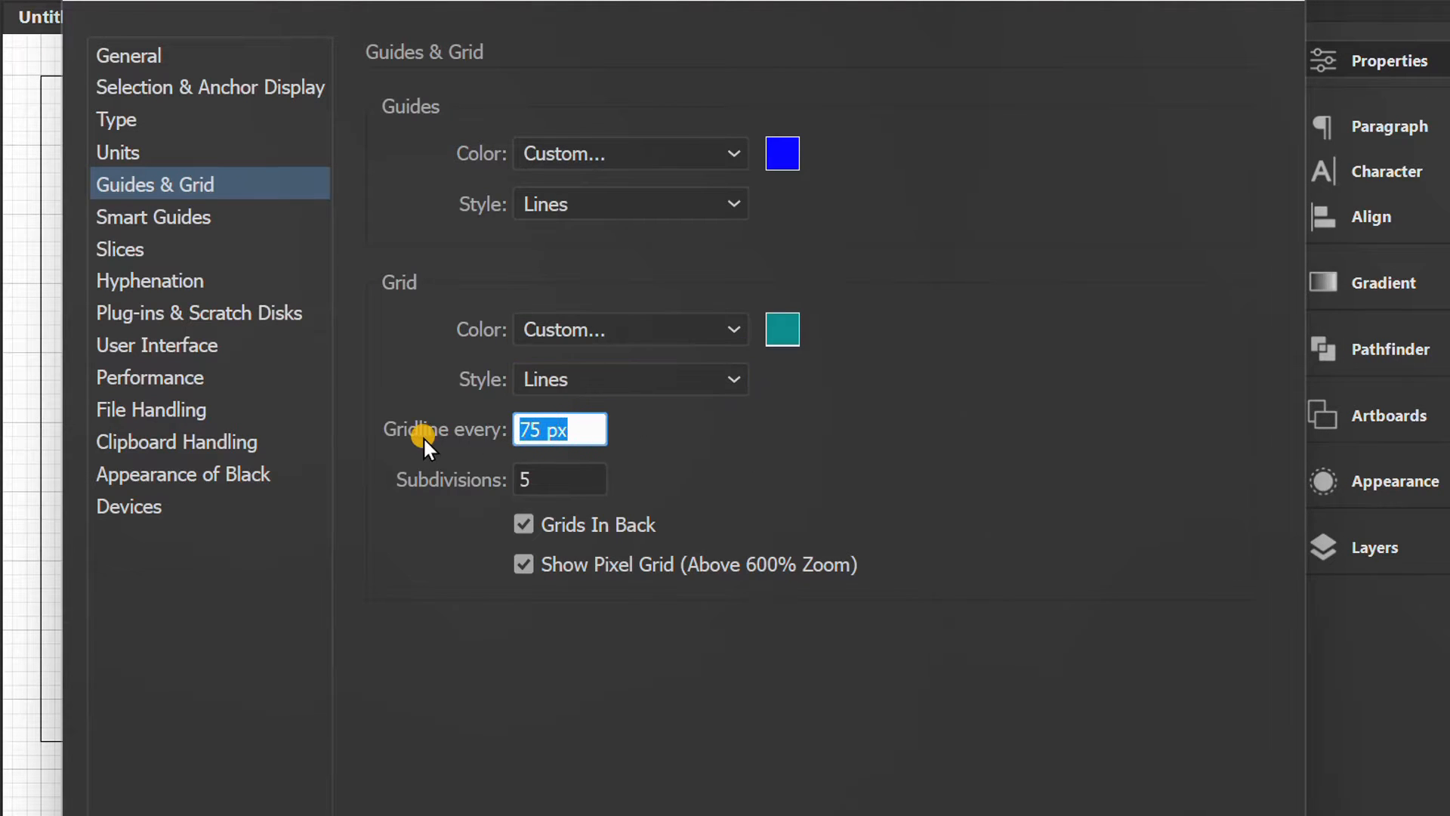
text(100)
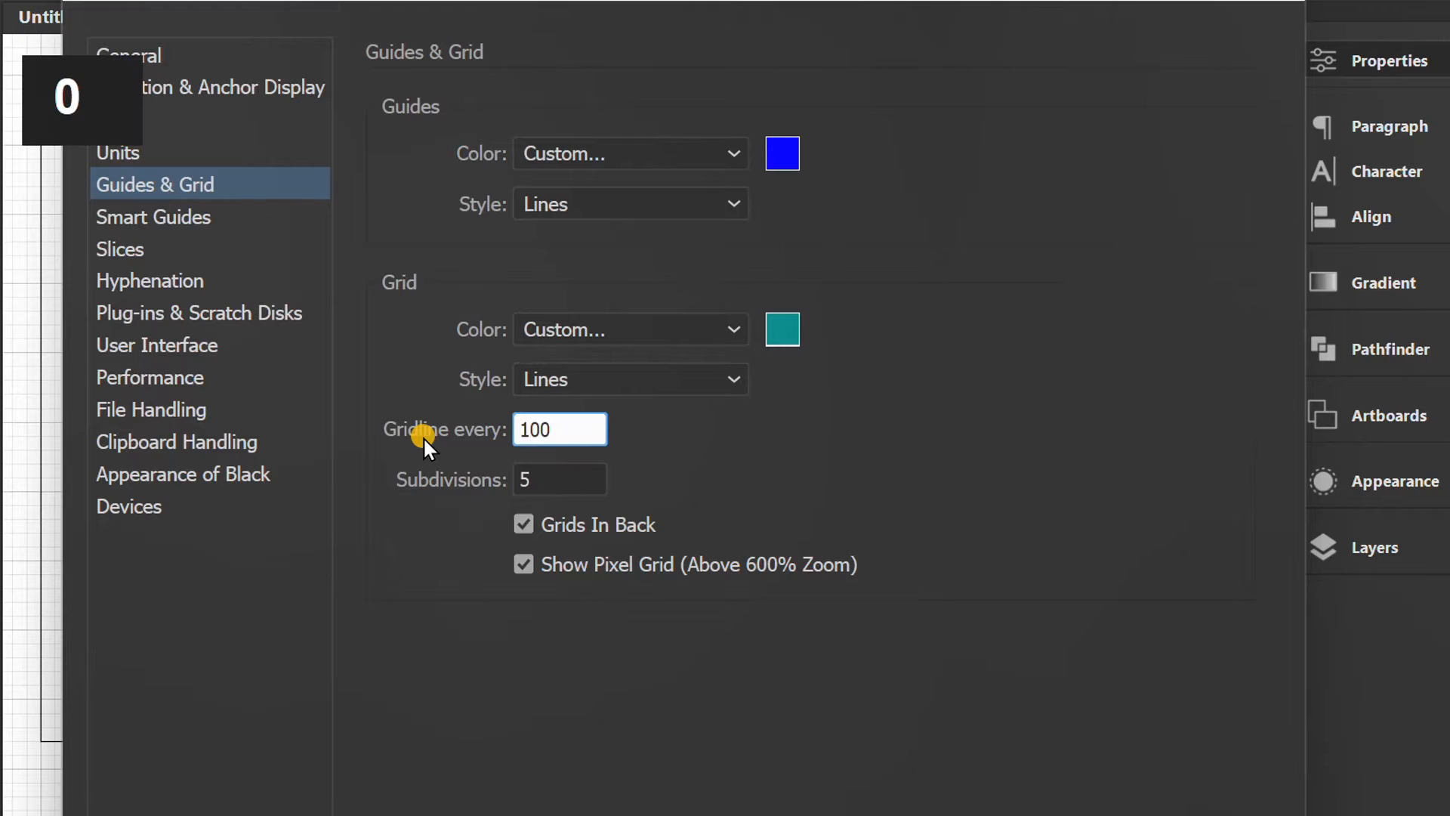
click(554, 474)
text(10)
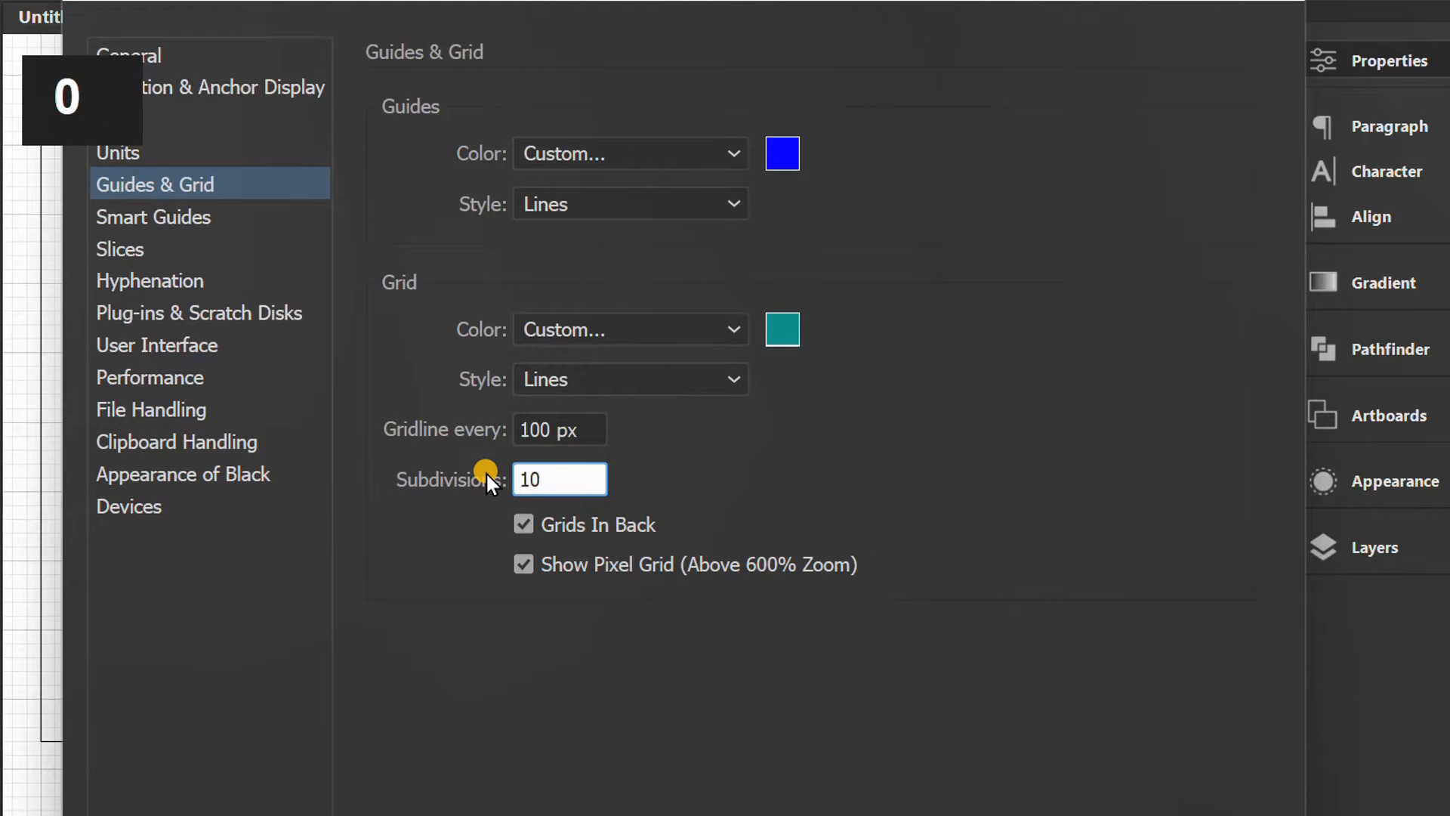
key(Return)
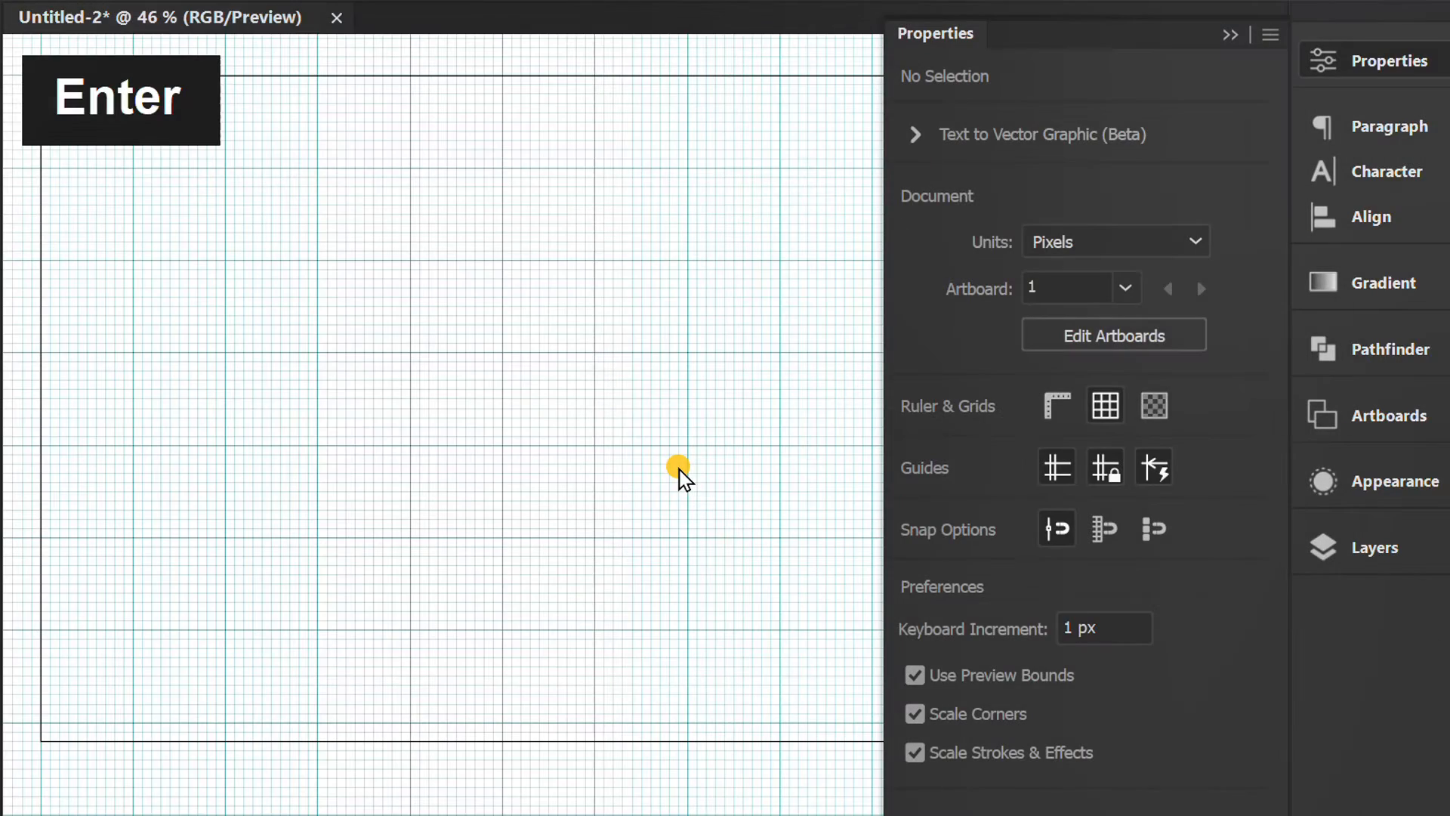
Step: Reopen the Guides & Grid preferences and set the gridline spacing to 200 px
scroll(390, 461, down, 2)
scroll(582, 473, up, 1)
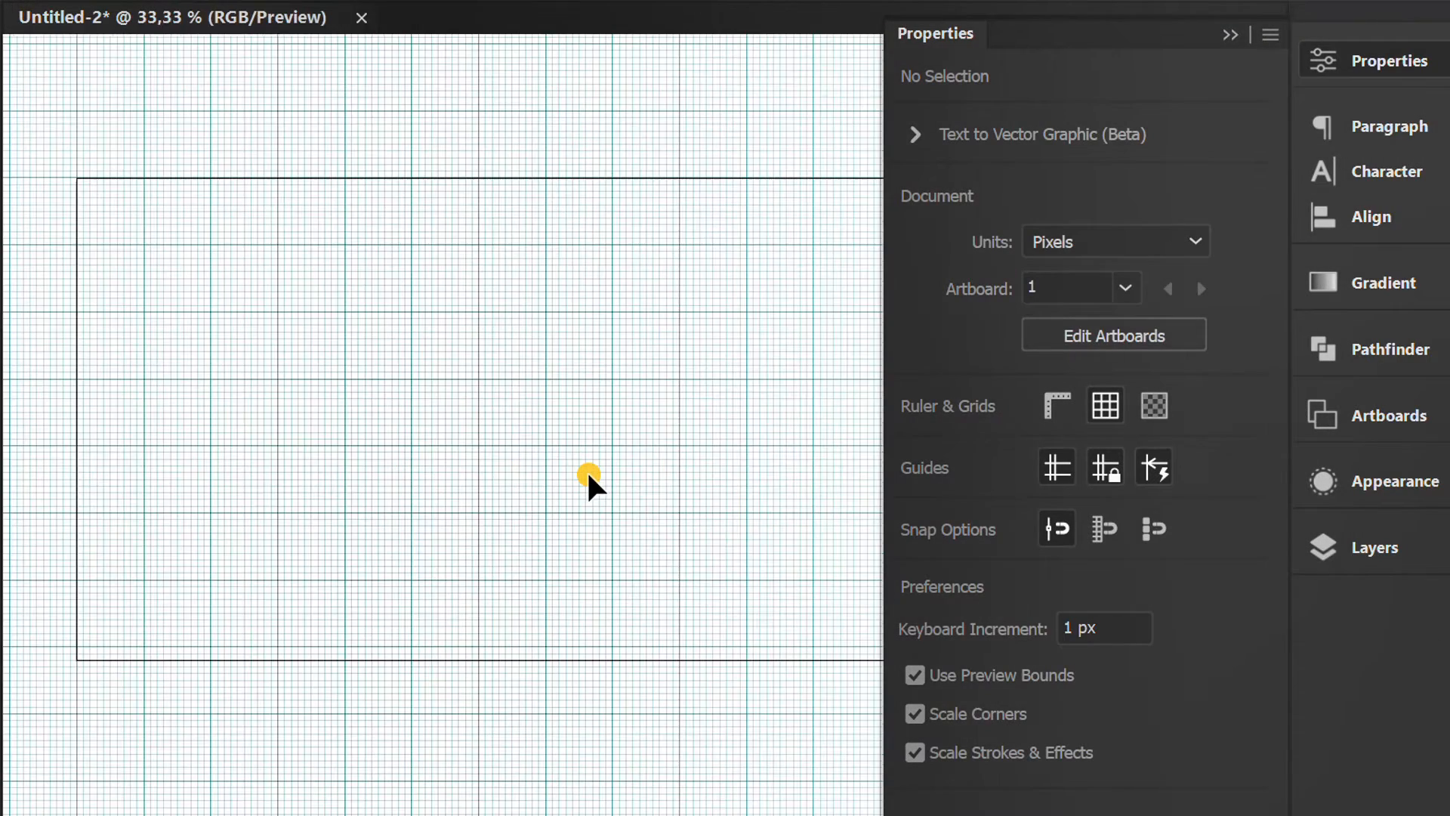
scroll(588, 476, up, 1)
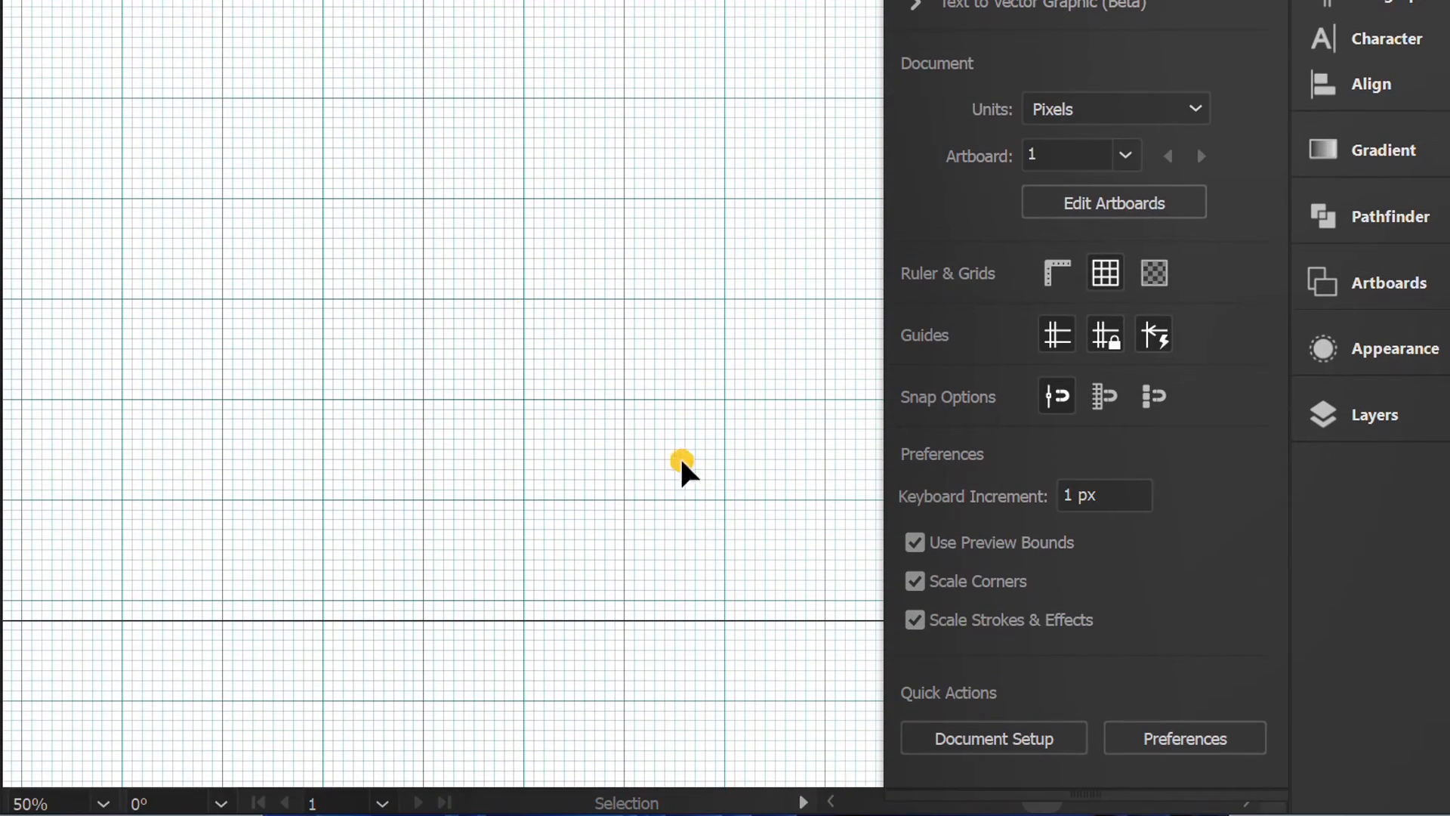
click(1219, 740)
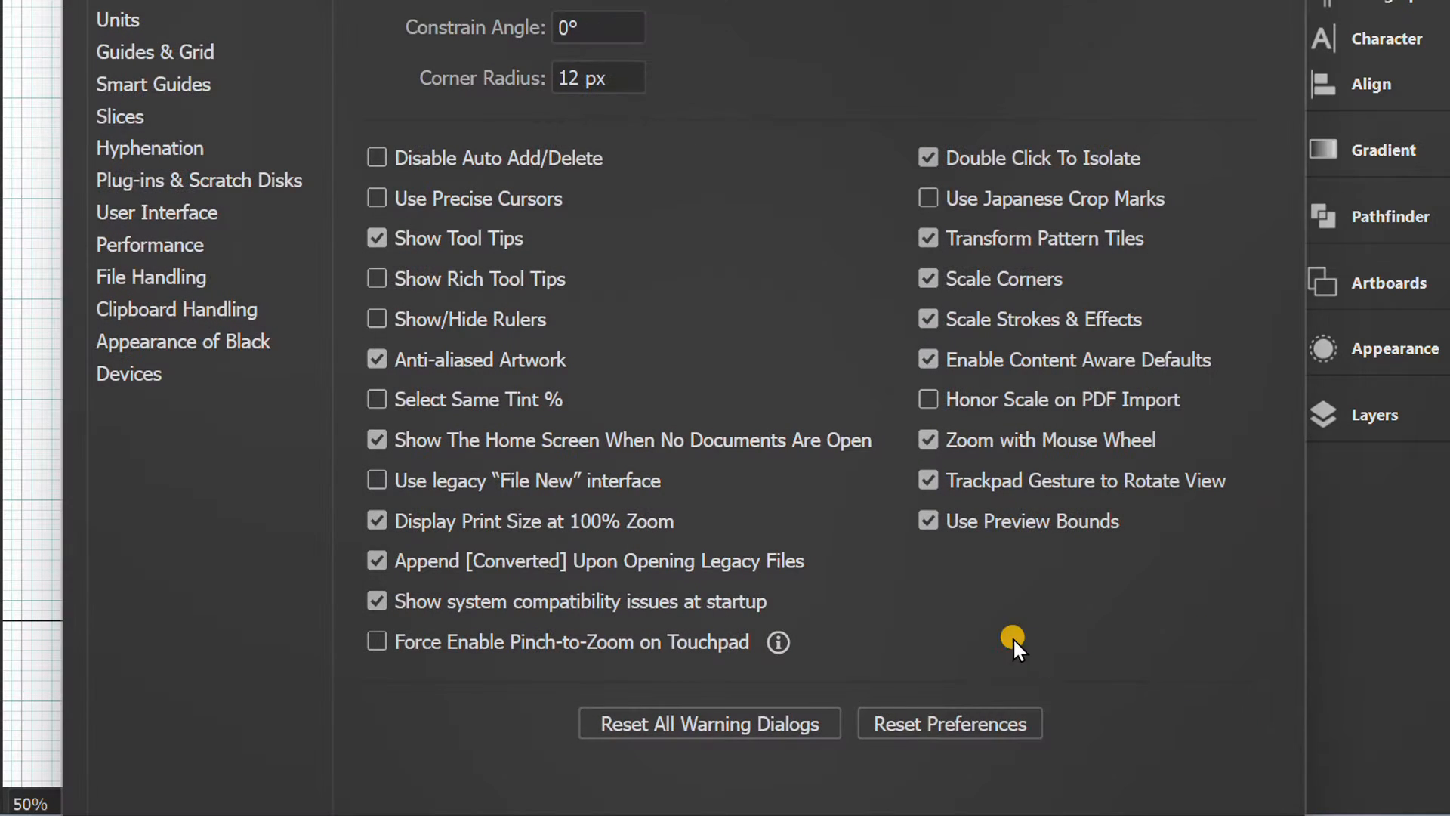
click(184, 44)
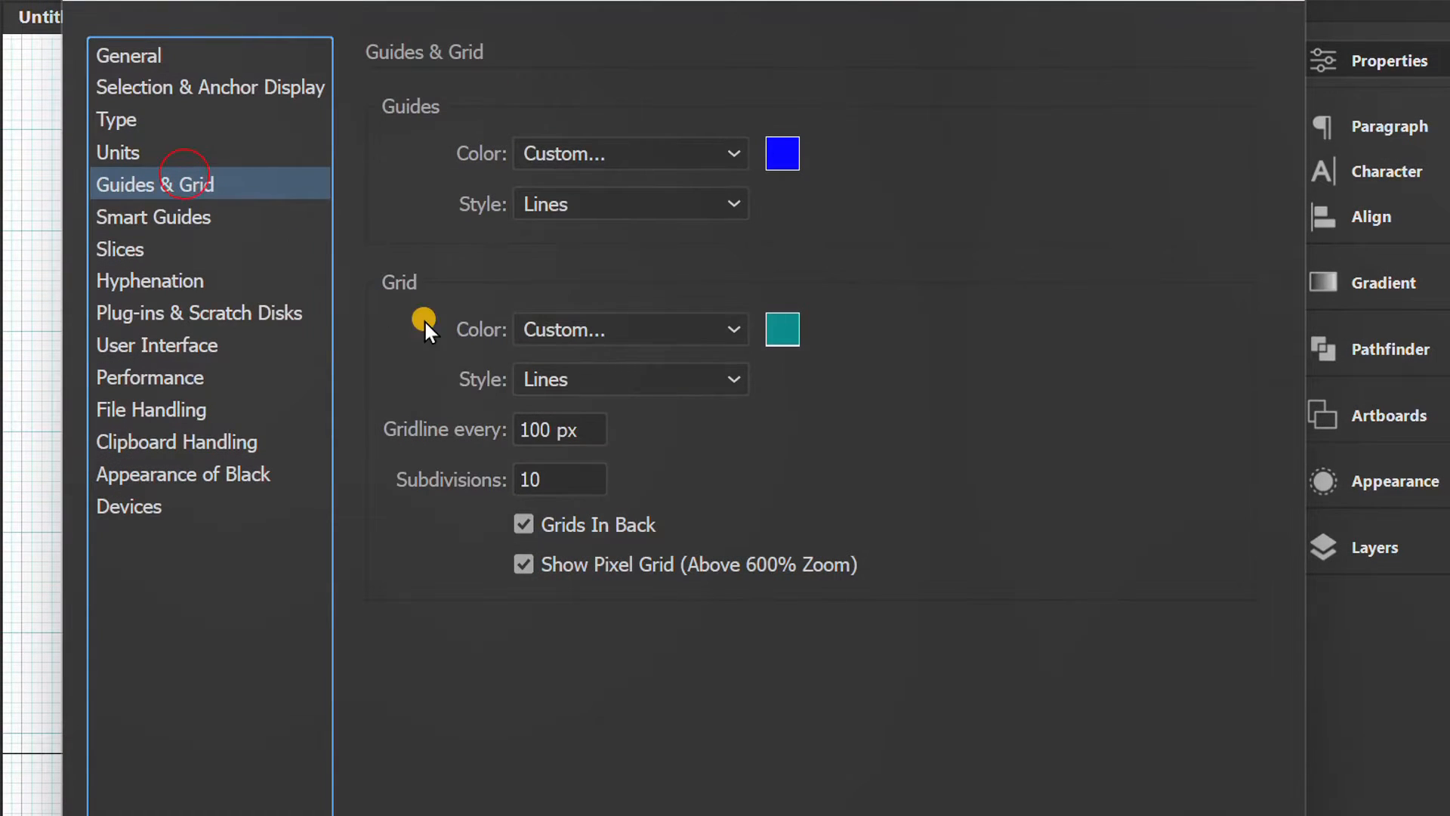
click(590, 429)
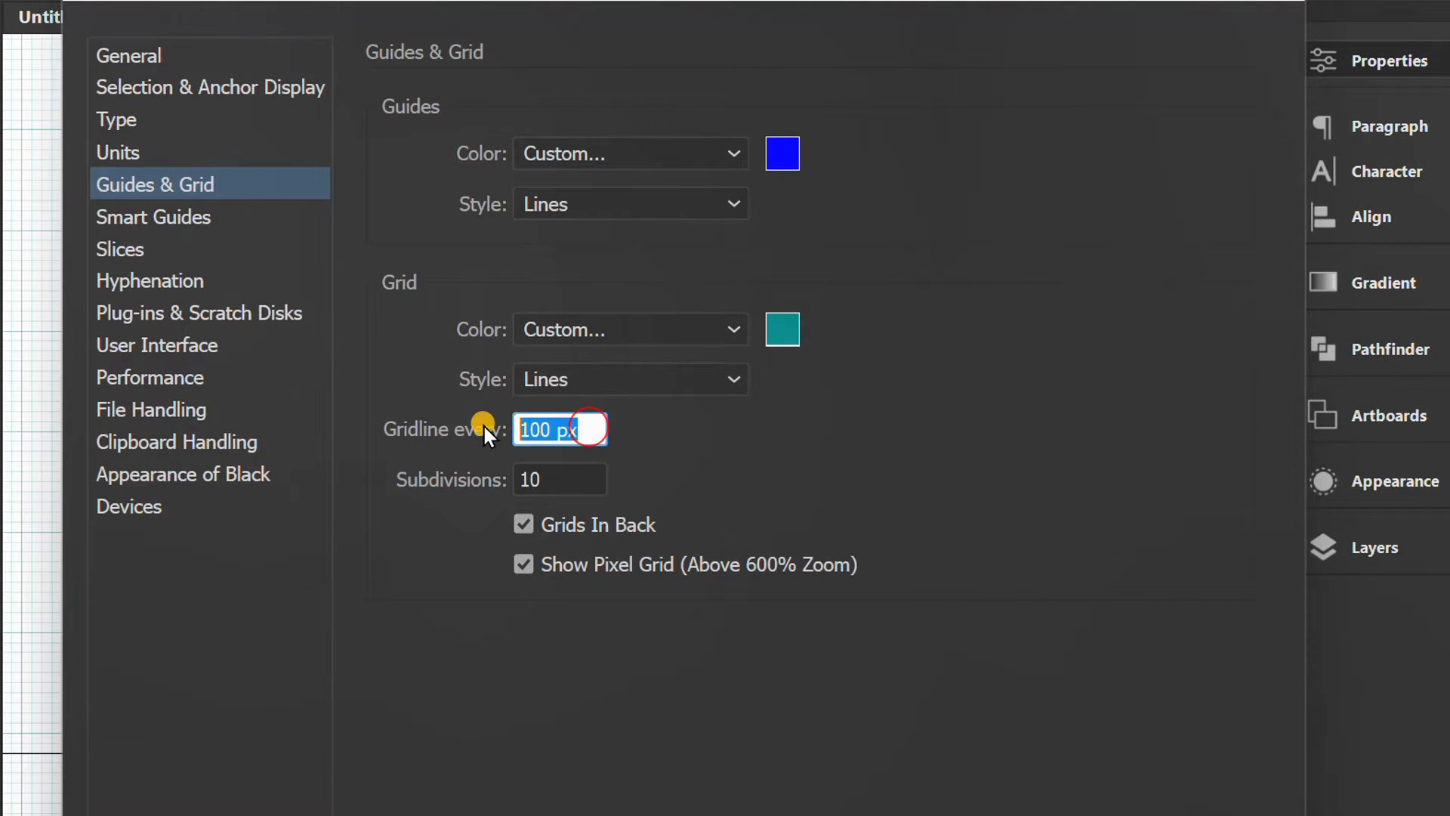
text(200)
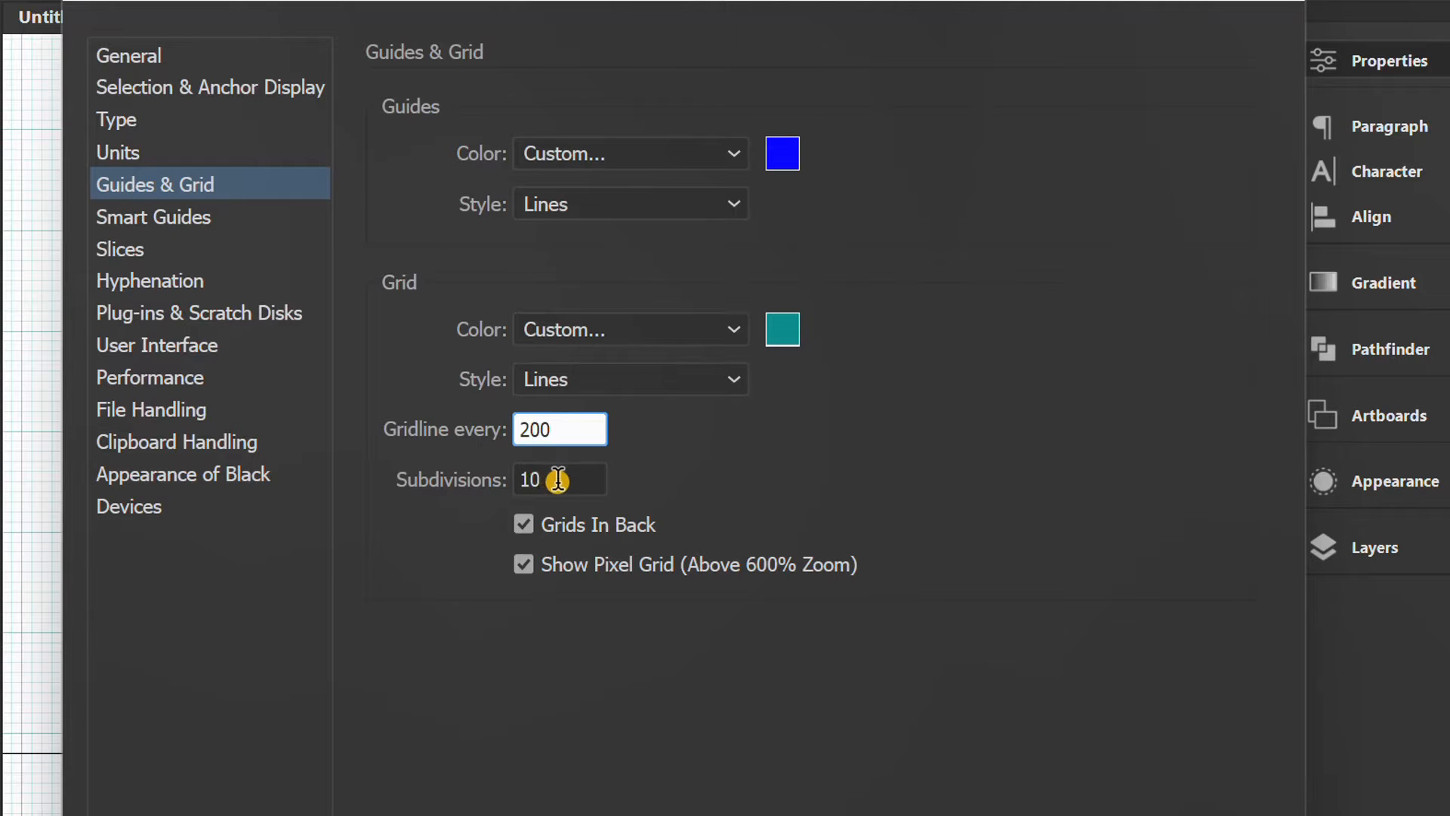
click(561, 480)
key(Return)
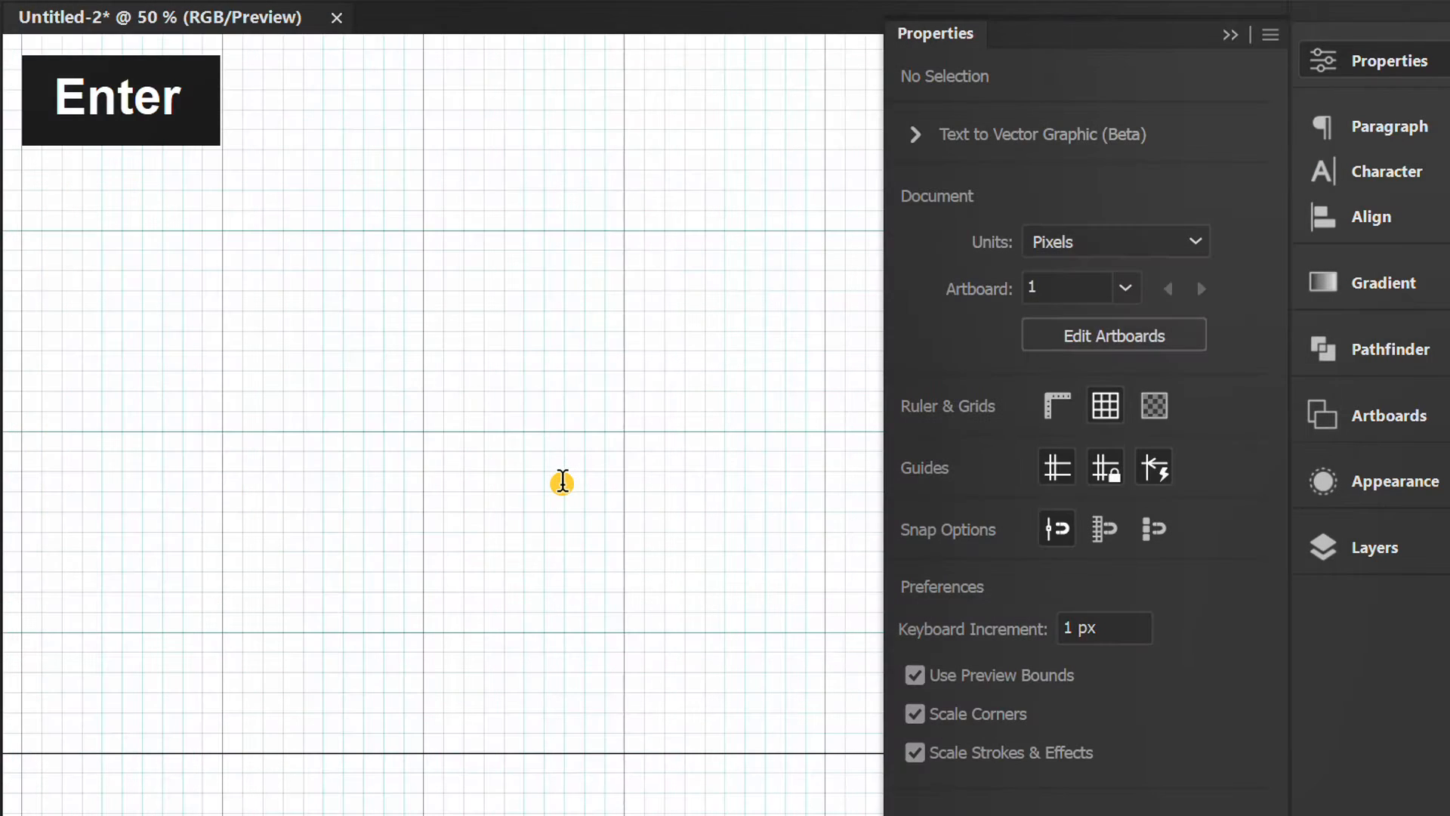
Step: Turn on snapping to the grid and collapse the document properties
key(ctrl+minus)
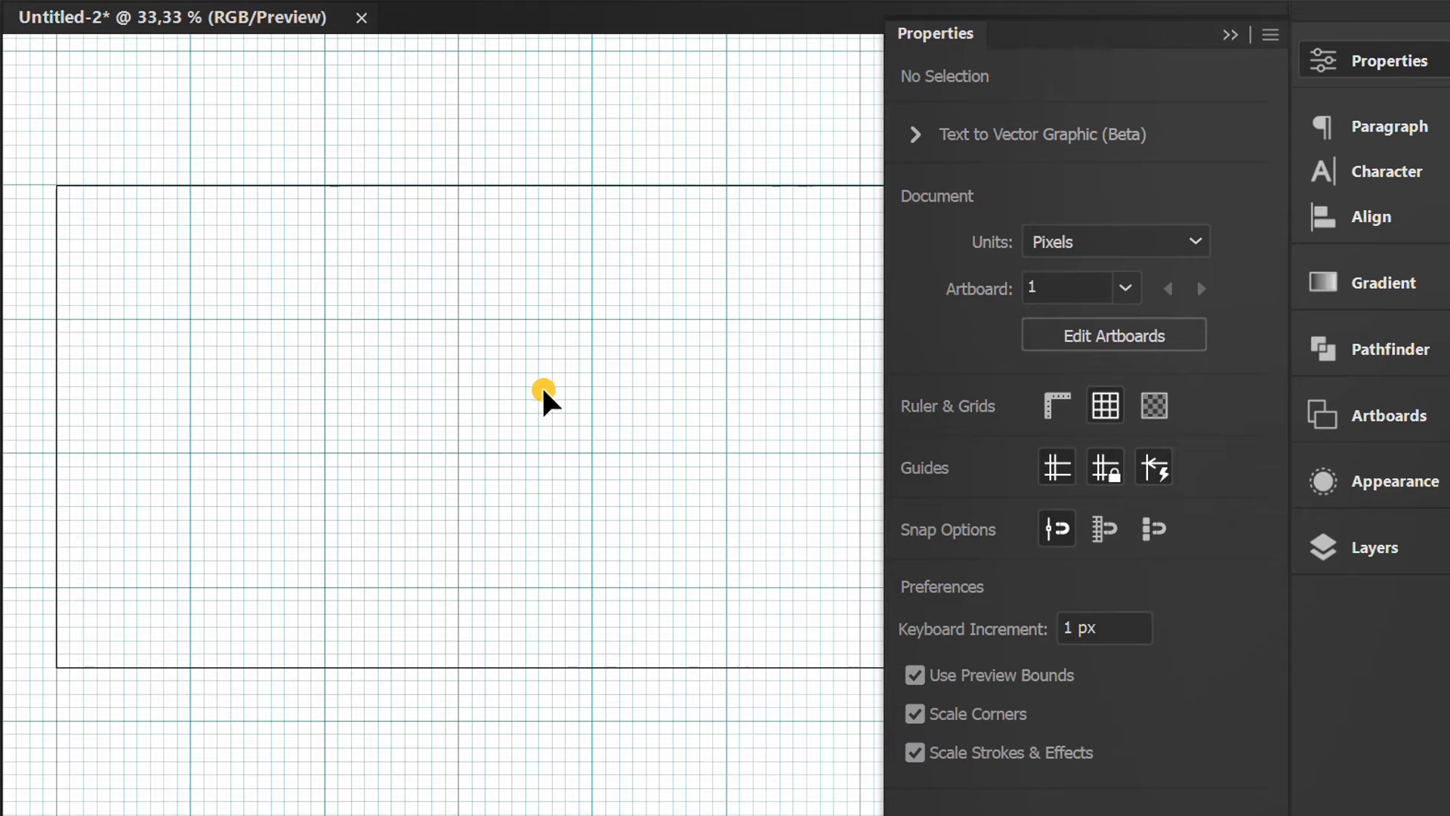
click(1099, 525)
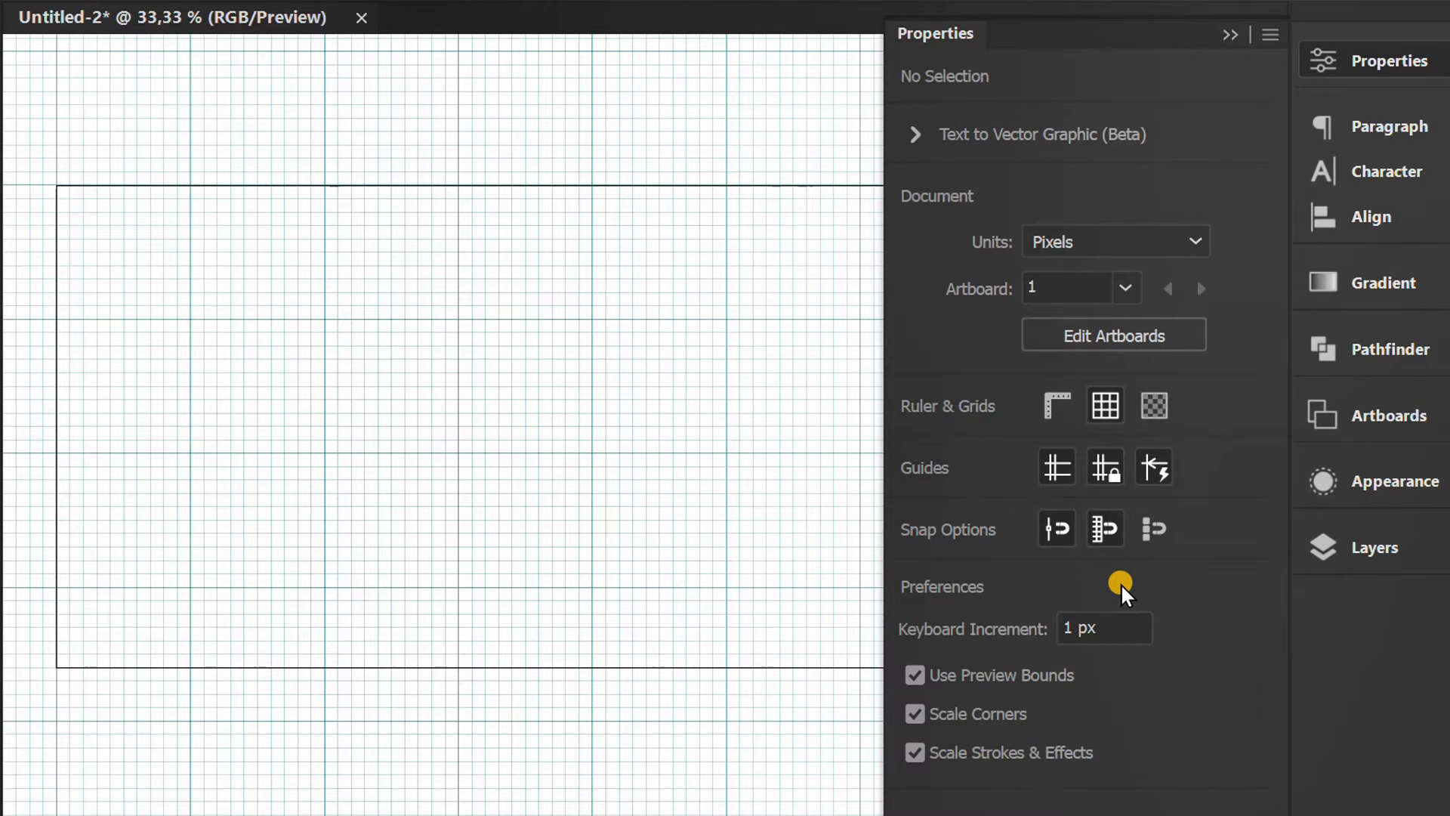
click(1229, 34)
Step: Draw a square with the Rectangle tool that covers exactly one 200 px major grid cell
key(ctrl+1)
key(m)
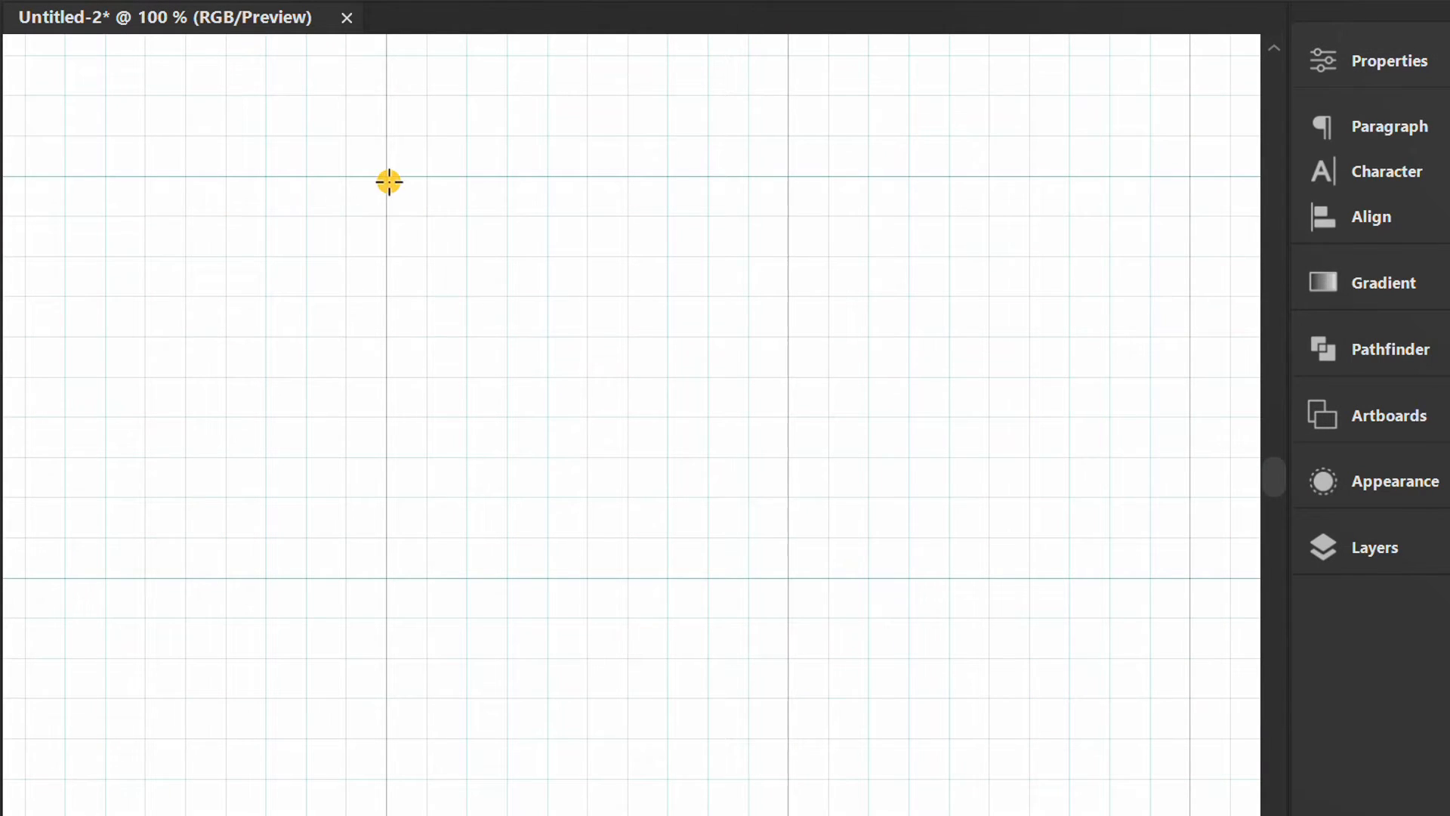
mouse_move(388, 181)
mouse_down()
mouse_move(687, 540)
mouse_move(781, 578)
mouse_up()
Step: Nudge the square's lower-left anchor point inward by two grid subdivisions
key(a)
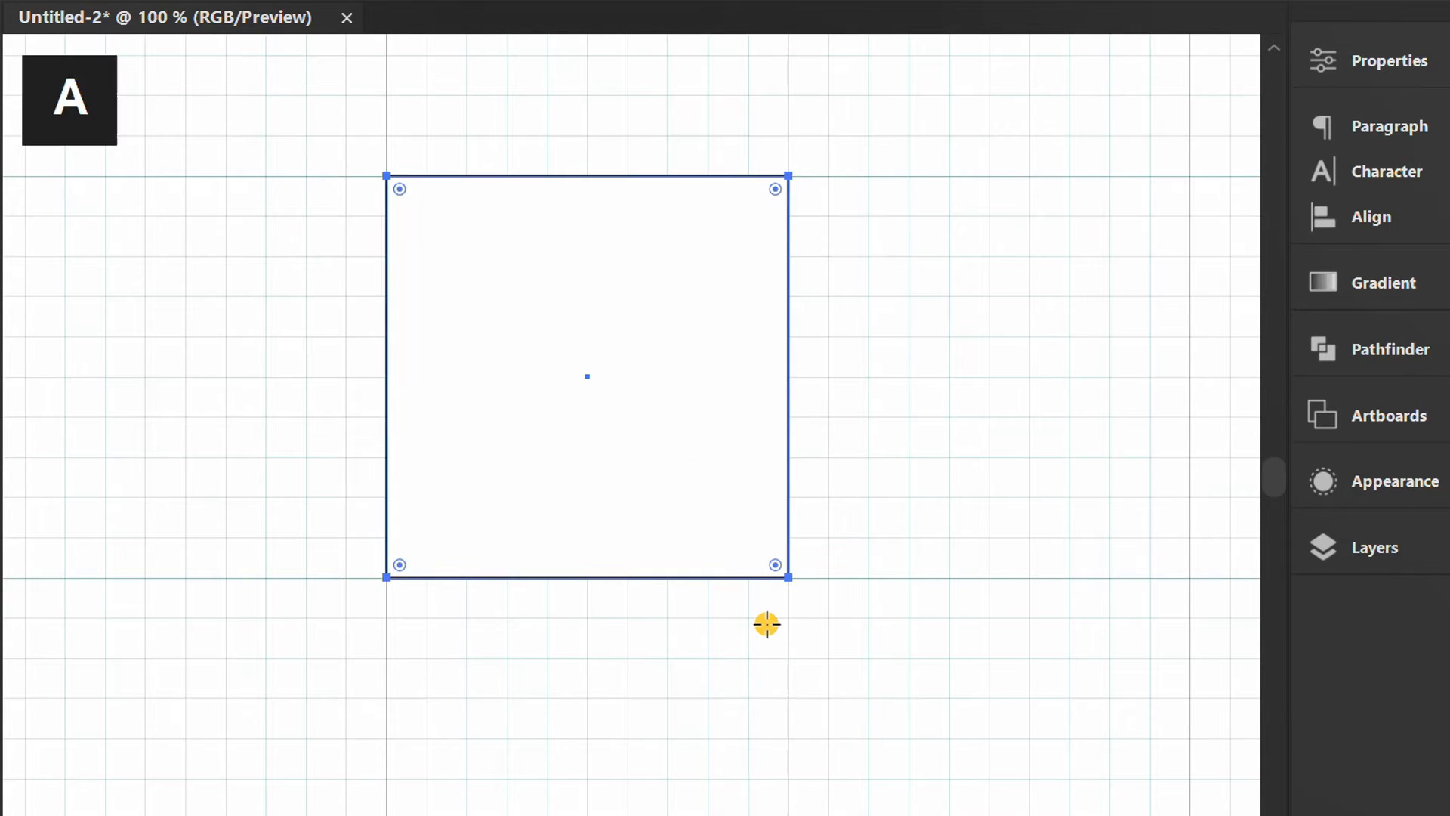
click(388, 577)
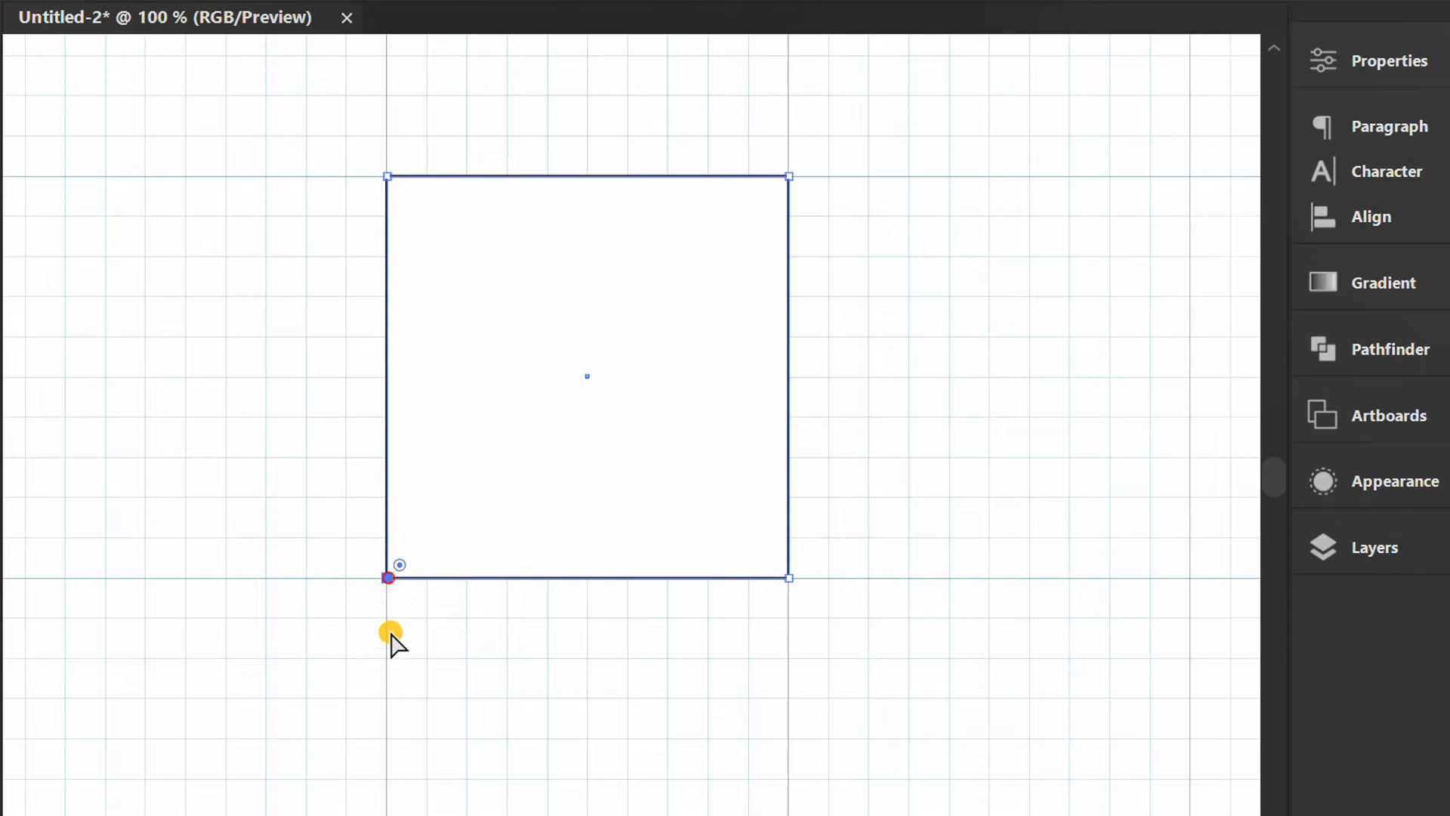
key(Right)
key(Right)
key(Right)
key(Right)
key(Right)
key(Right)
key(Right)
key(Right)
key(Right)
key(Right)
key(Right)
key(Right)
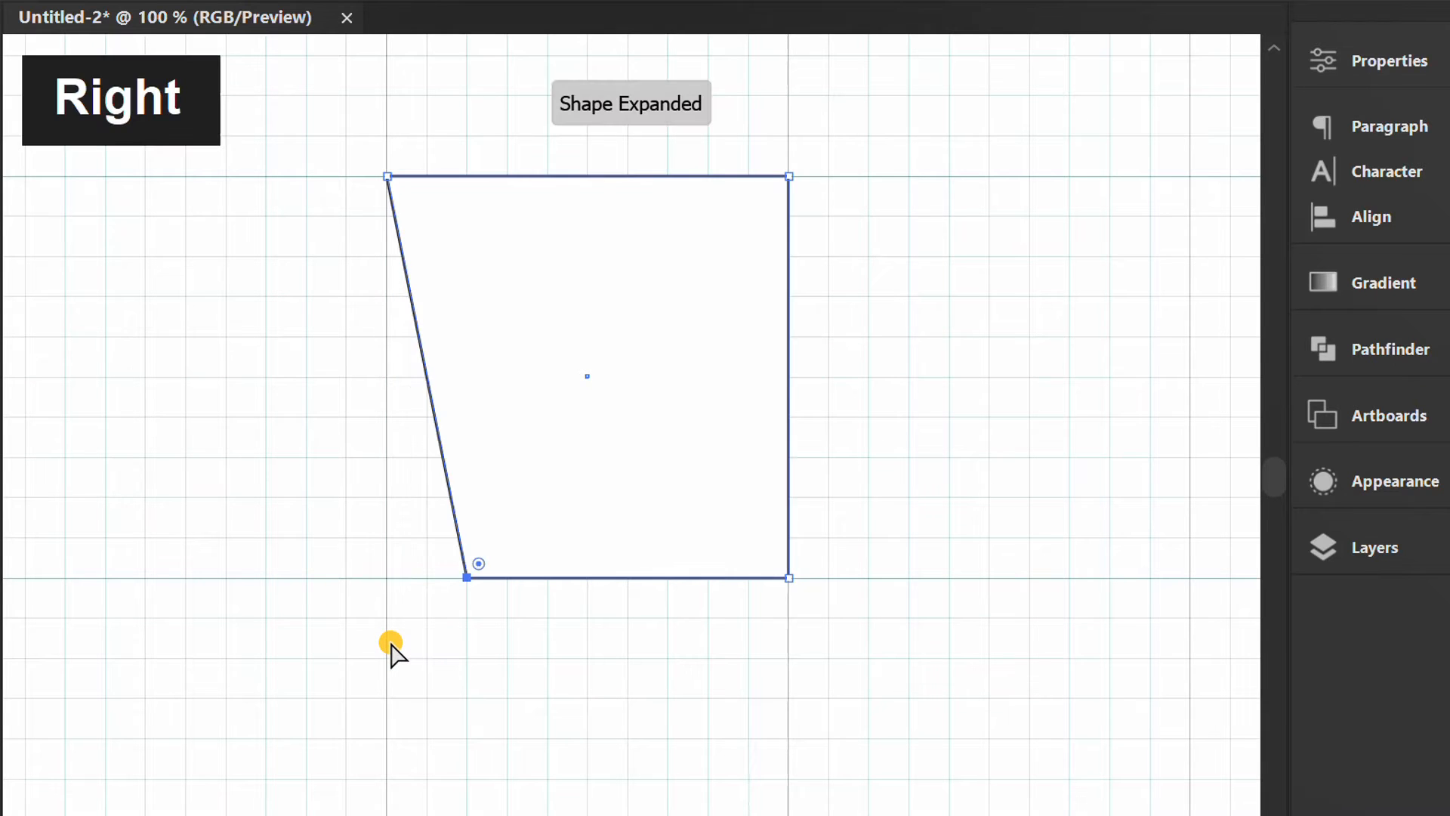
key(Left)
key(Left)
key(Left)
key(Left)
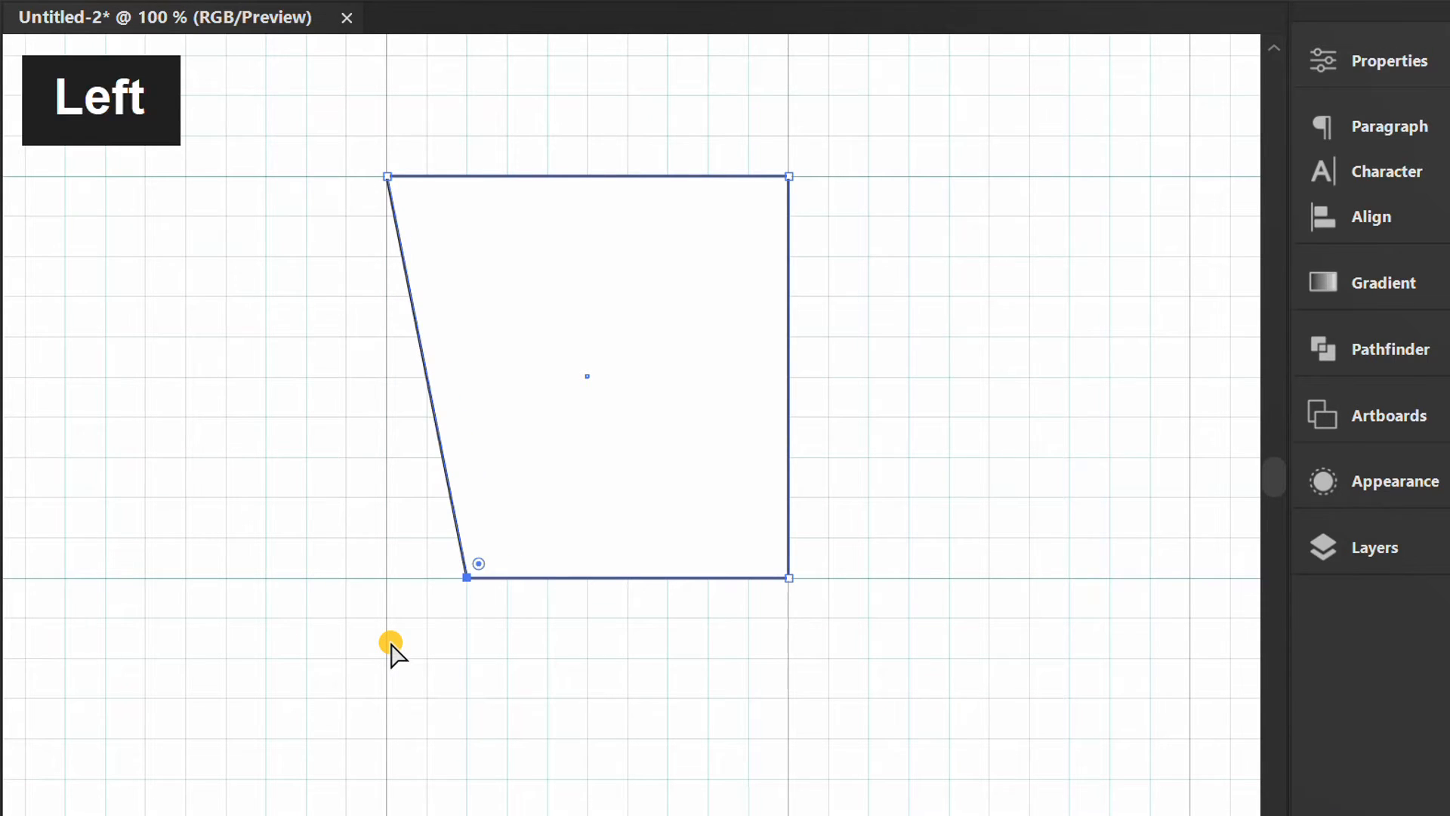
Step: Nudge the shape's lower-right anchor point inward by two grid subdivisions to form a symmetrical trapezoid
click(788, 578)
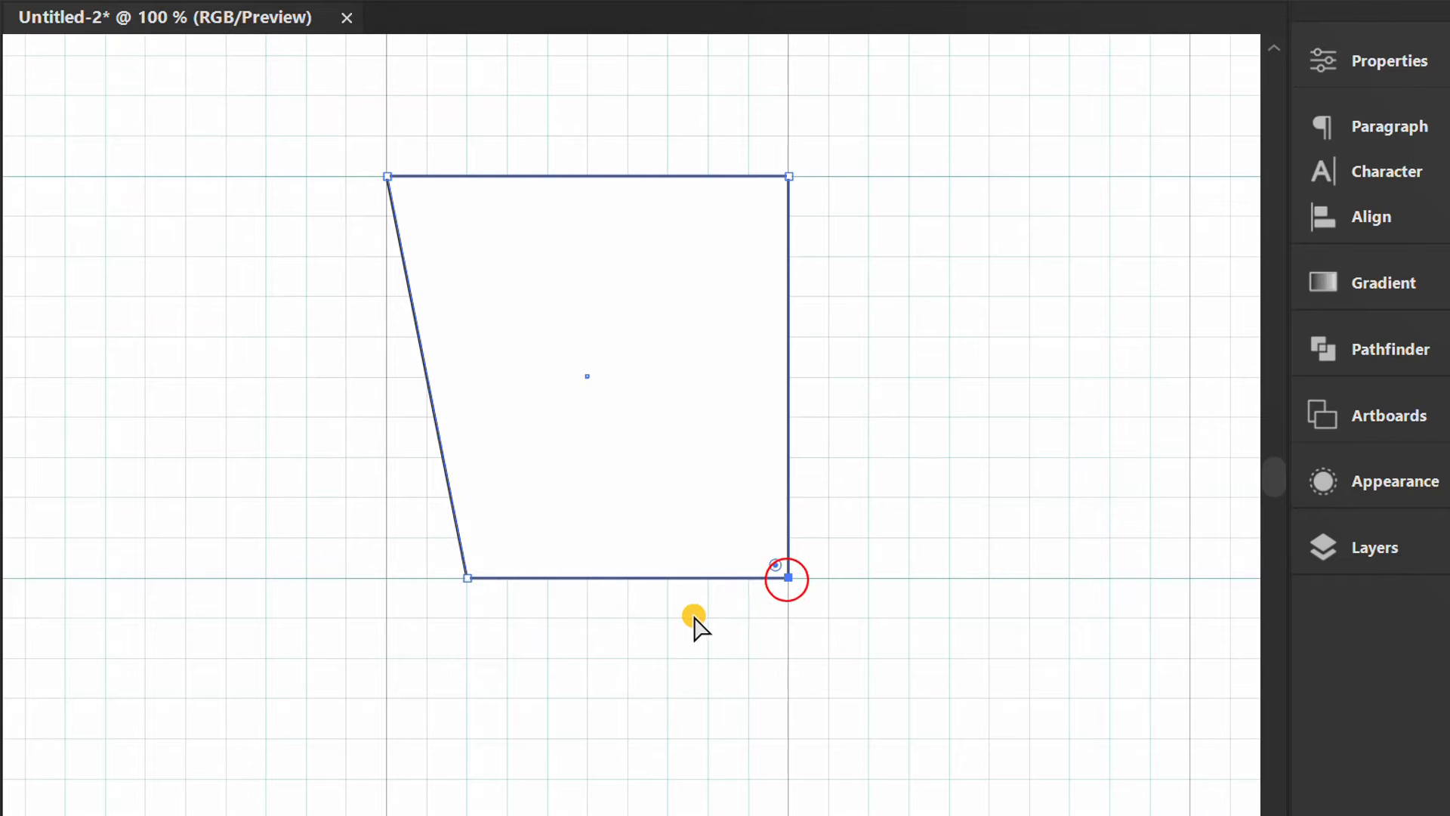
key(Left)
key(Left)
key(Left)
key(Left)
key(Left)
key(Left)
key(Left)
key(Left)
key(Left)
key(Left)
key(Left)
key(Left)
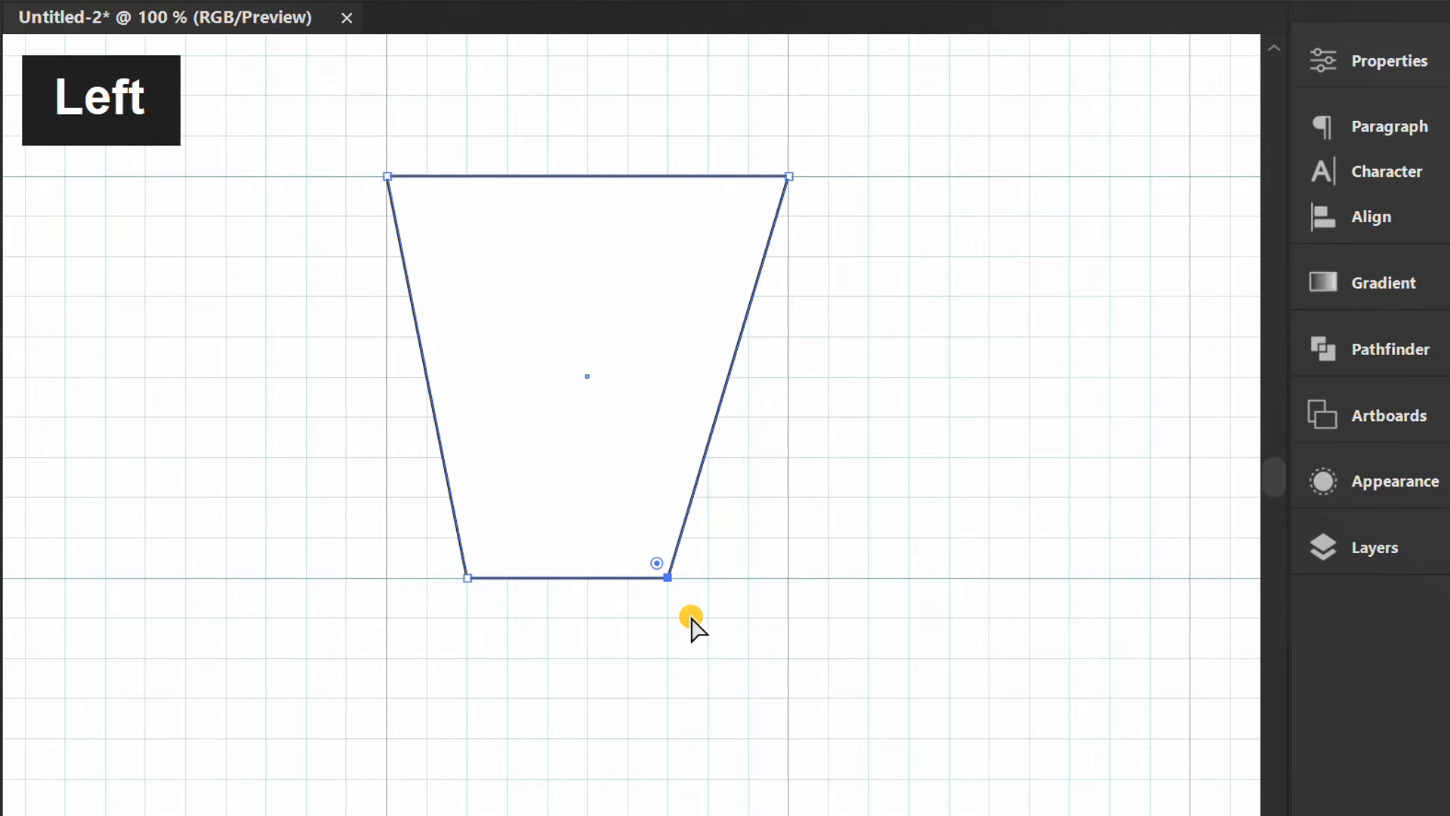
key(Right)
key(Right)
key(Right)
key(Right)
Step: Lower both upper anchor points of the trapezoid by three grid subdivisions and deselect the shape
drag(875, 146, 328, 250)
key(Down)
key(Down)
key(Down)
key(Down)
key(Down)
key(Down)
key(Down)
key(Down)
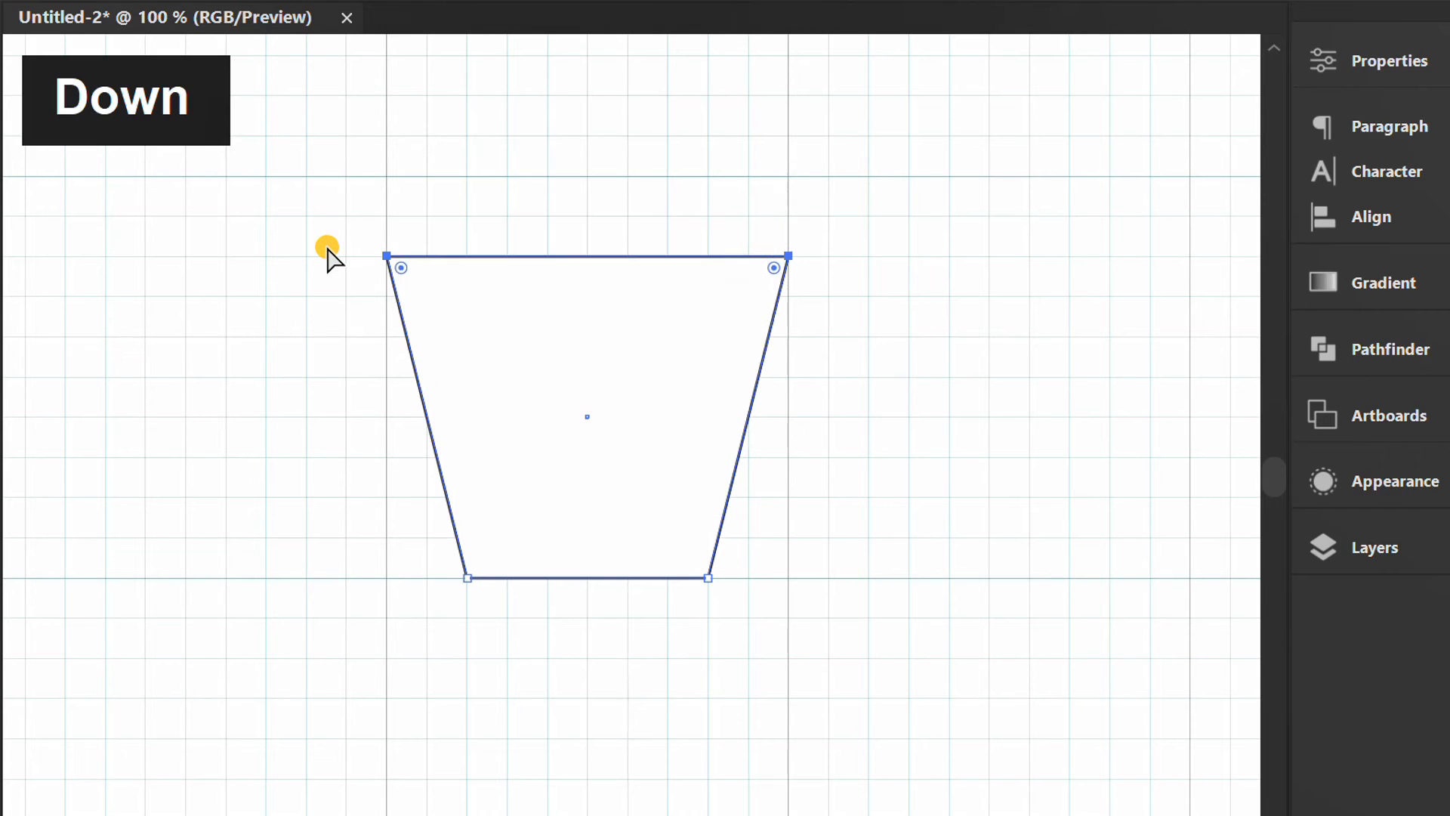
key(Down)
key(Down)
key(Down)
key(Down)
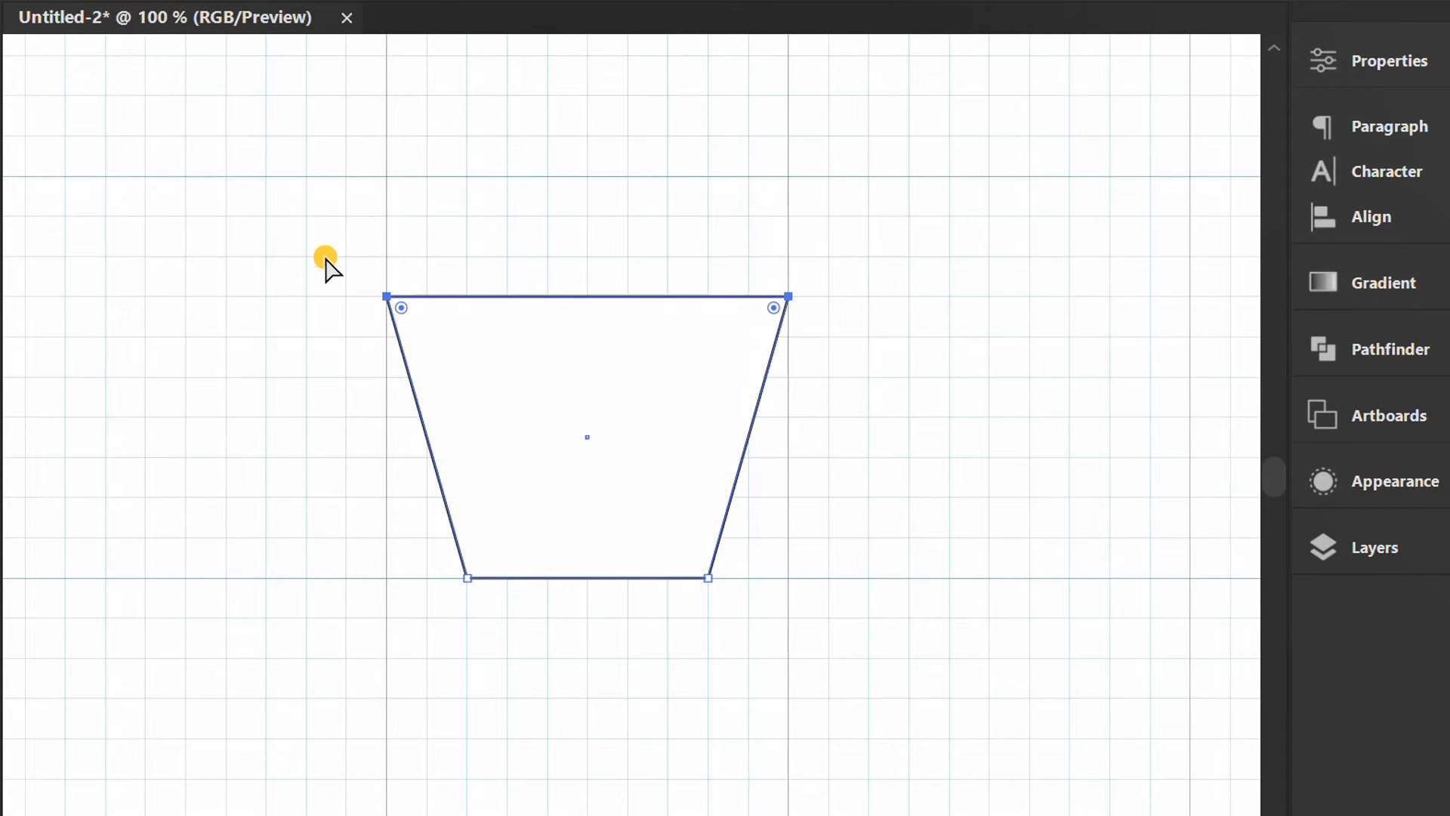
key(v)
click(332, 408)
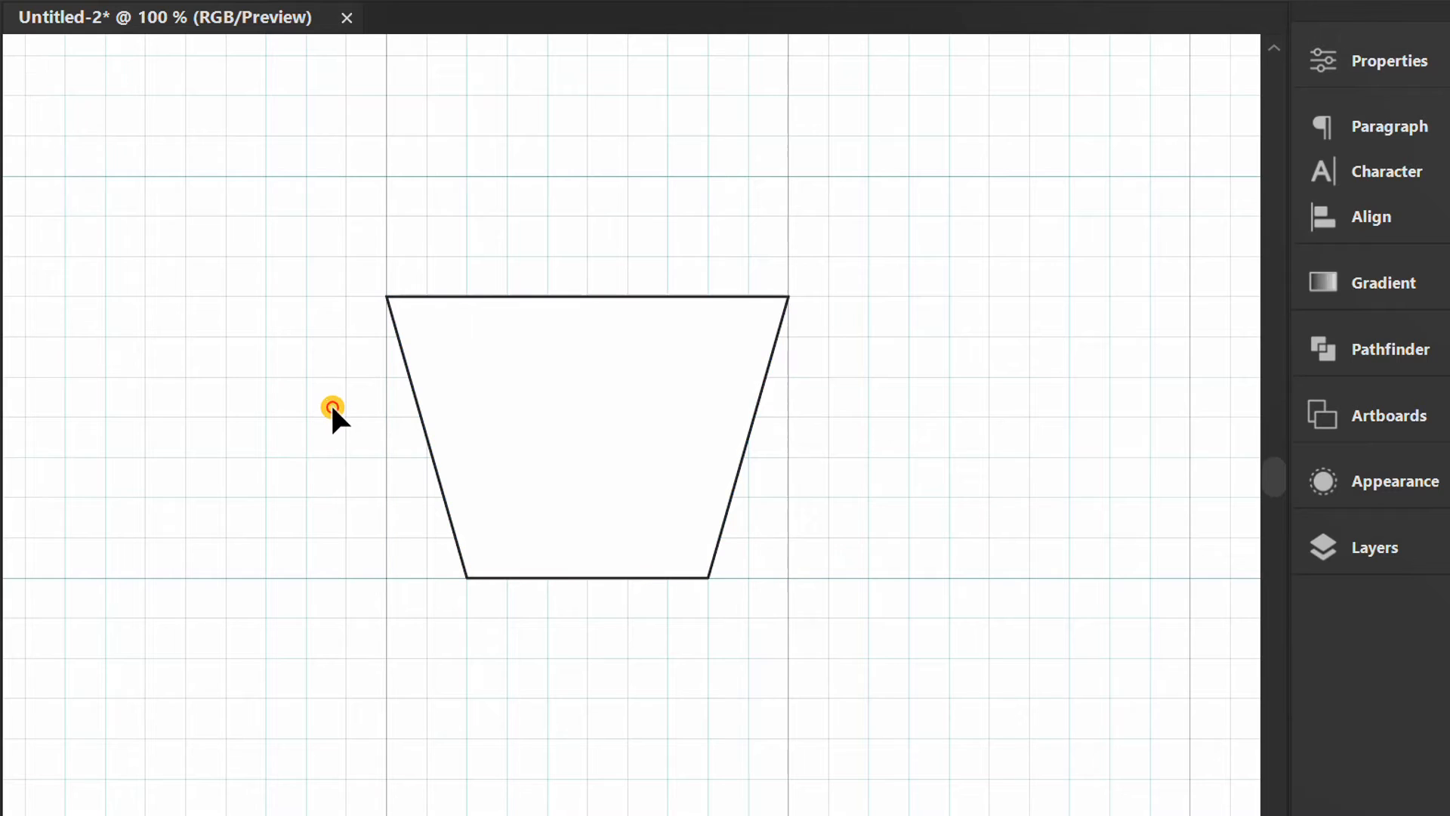
Step: Delete the trapezoid from the artboard
drag(859, 269, 356, 615)
key(Delete)
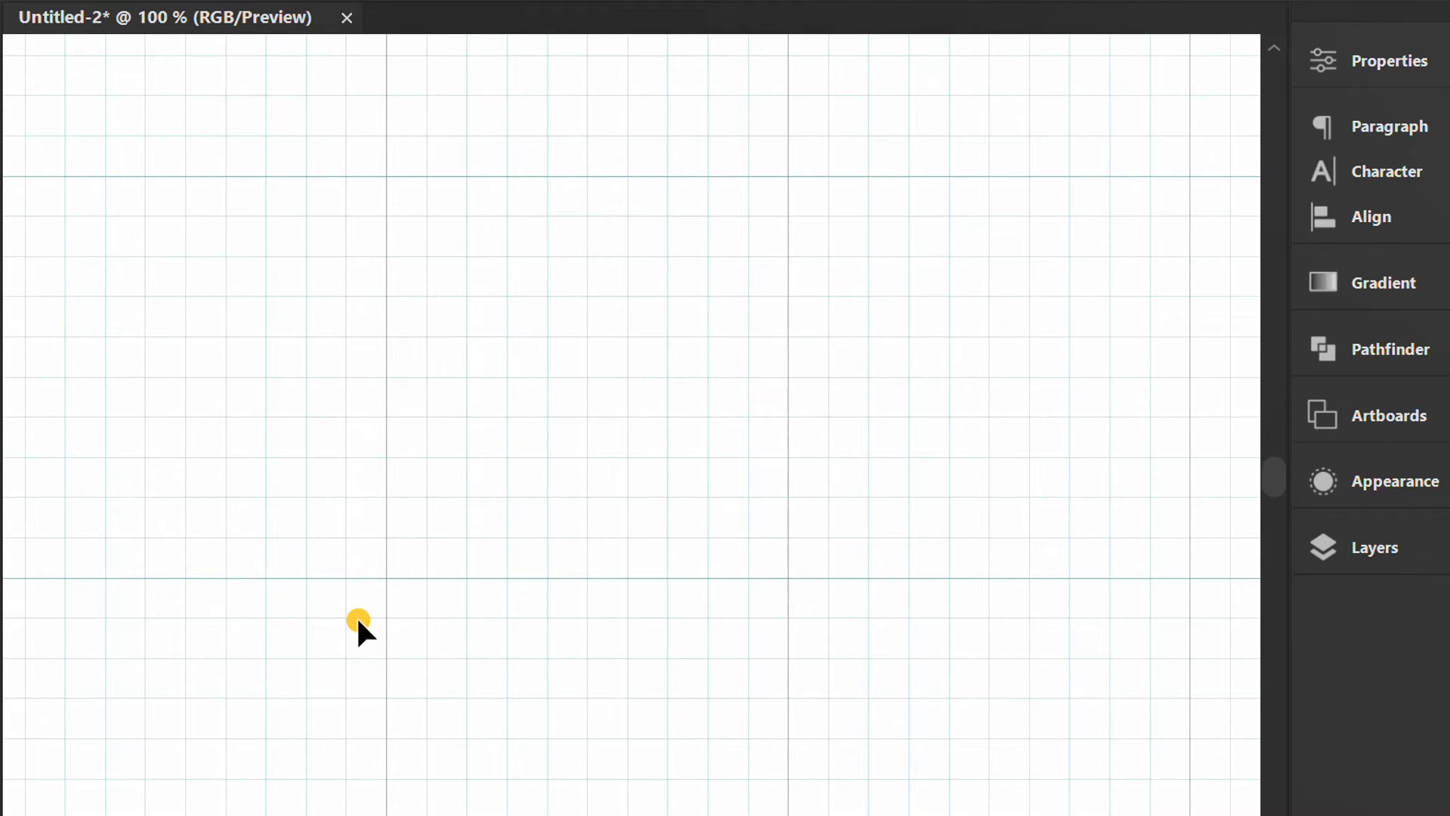
Step: Hide the document grid and turn off snapping to the grid
right_click(480, 203)
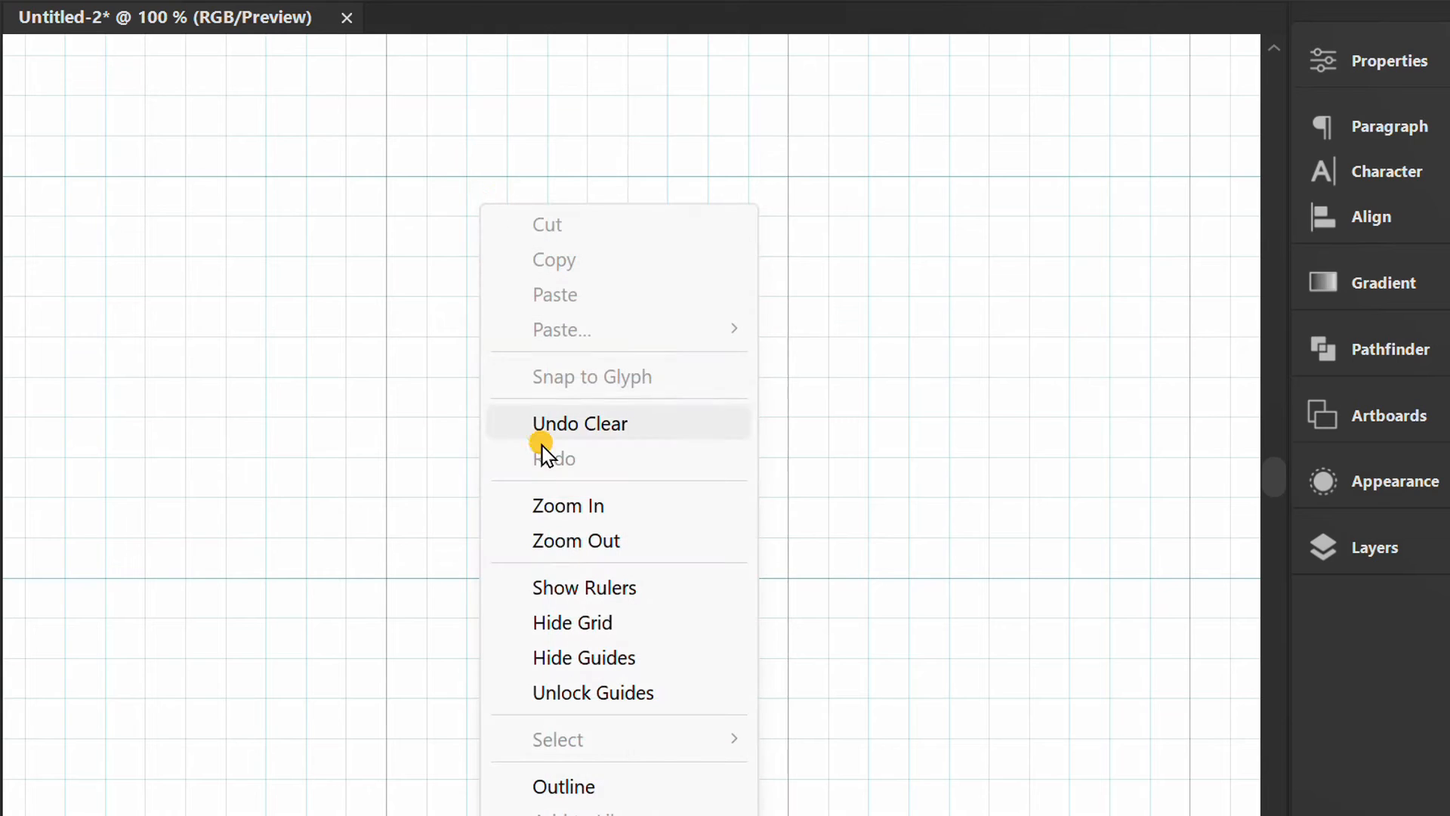
click(646, 621)
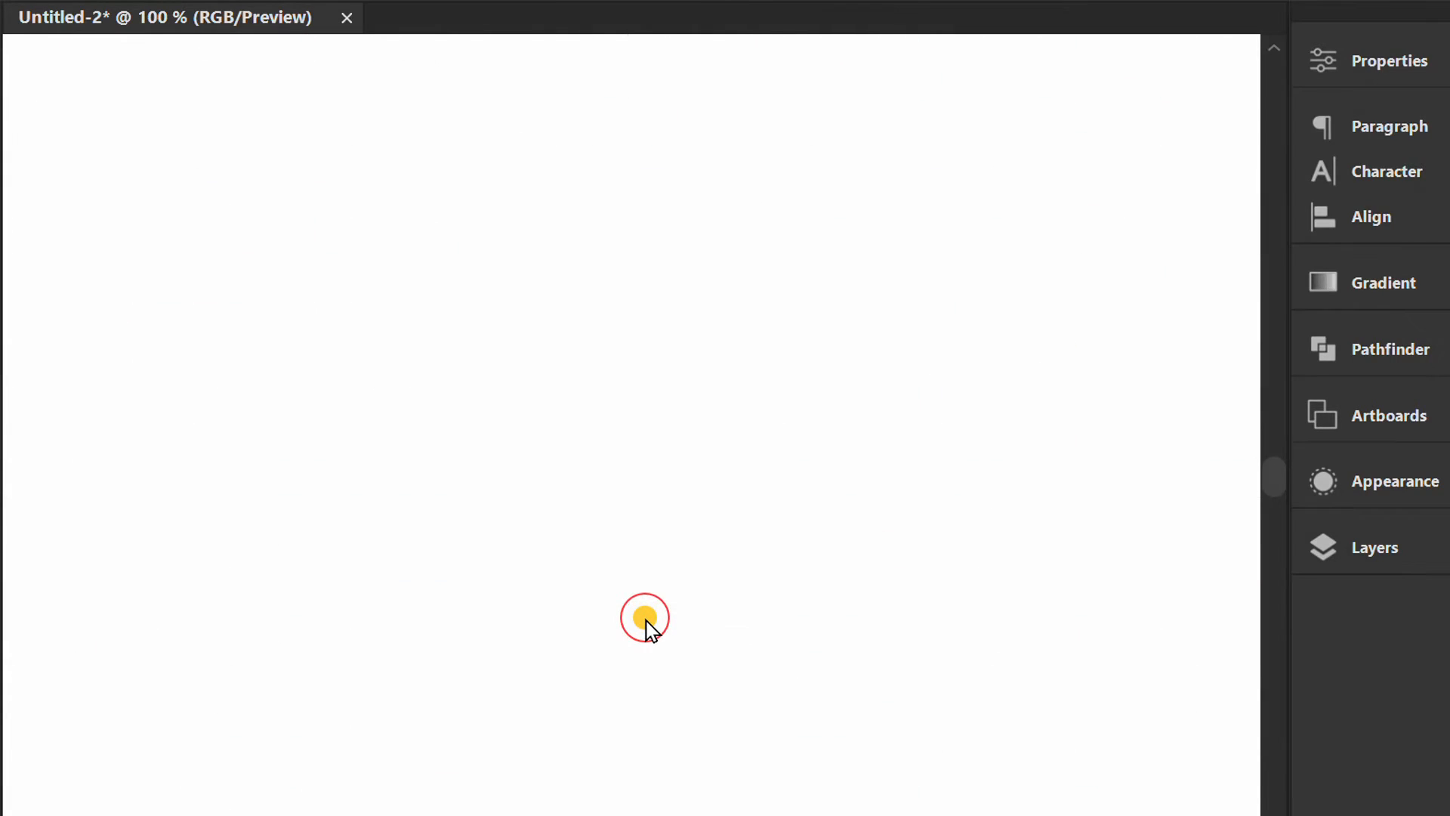
click(1375, 59)
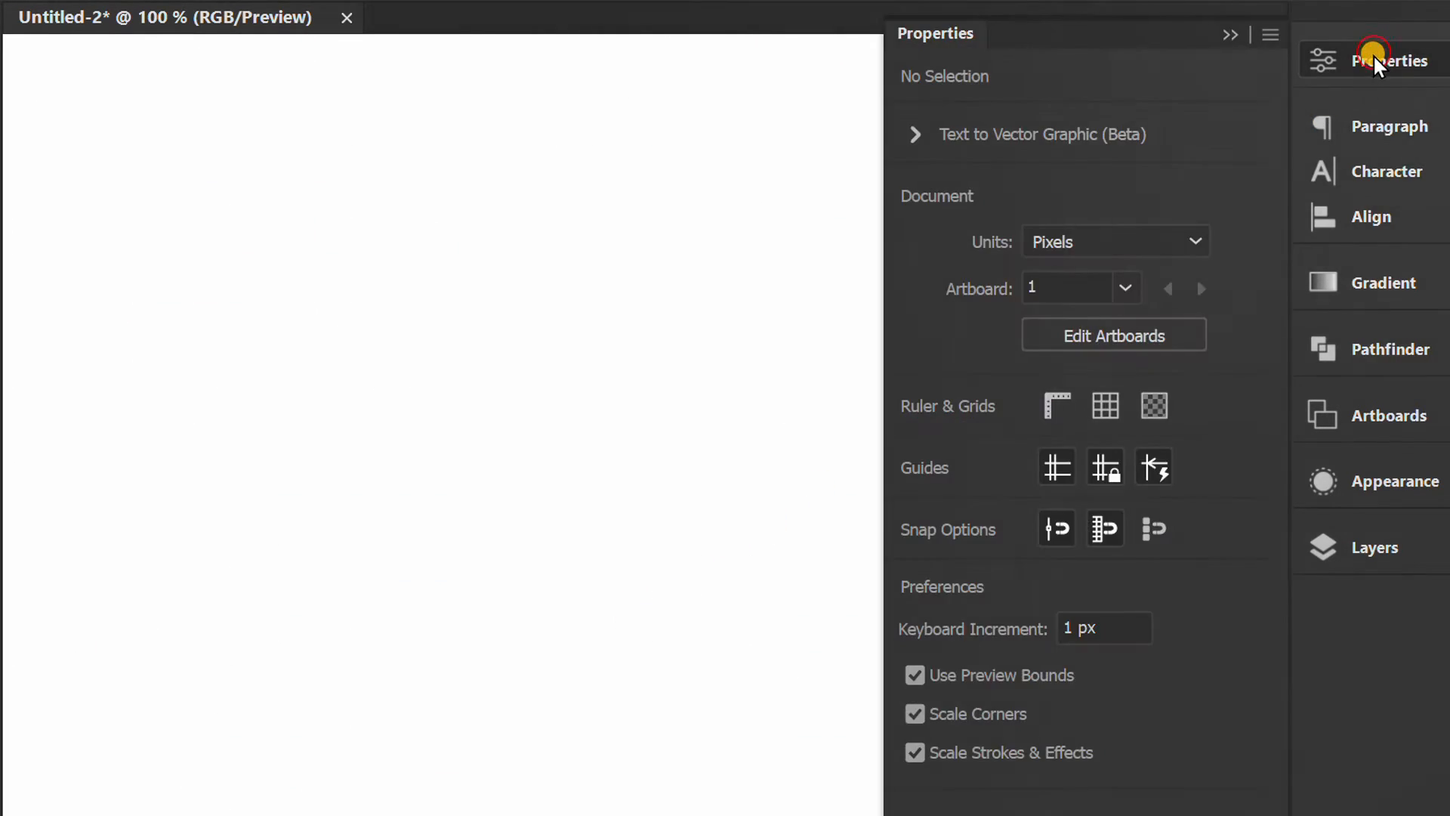
click(1106, 531)
click(1224, 32)
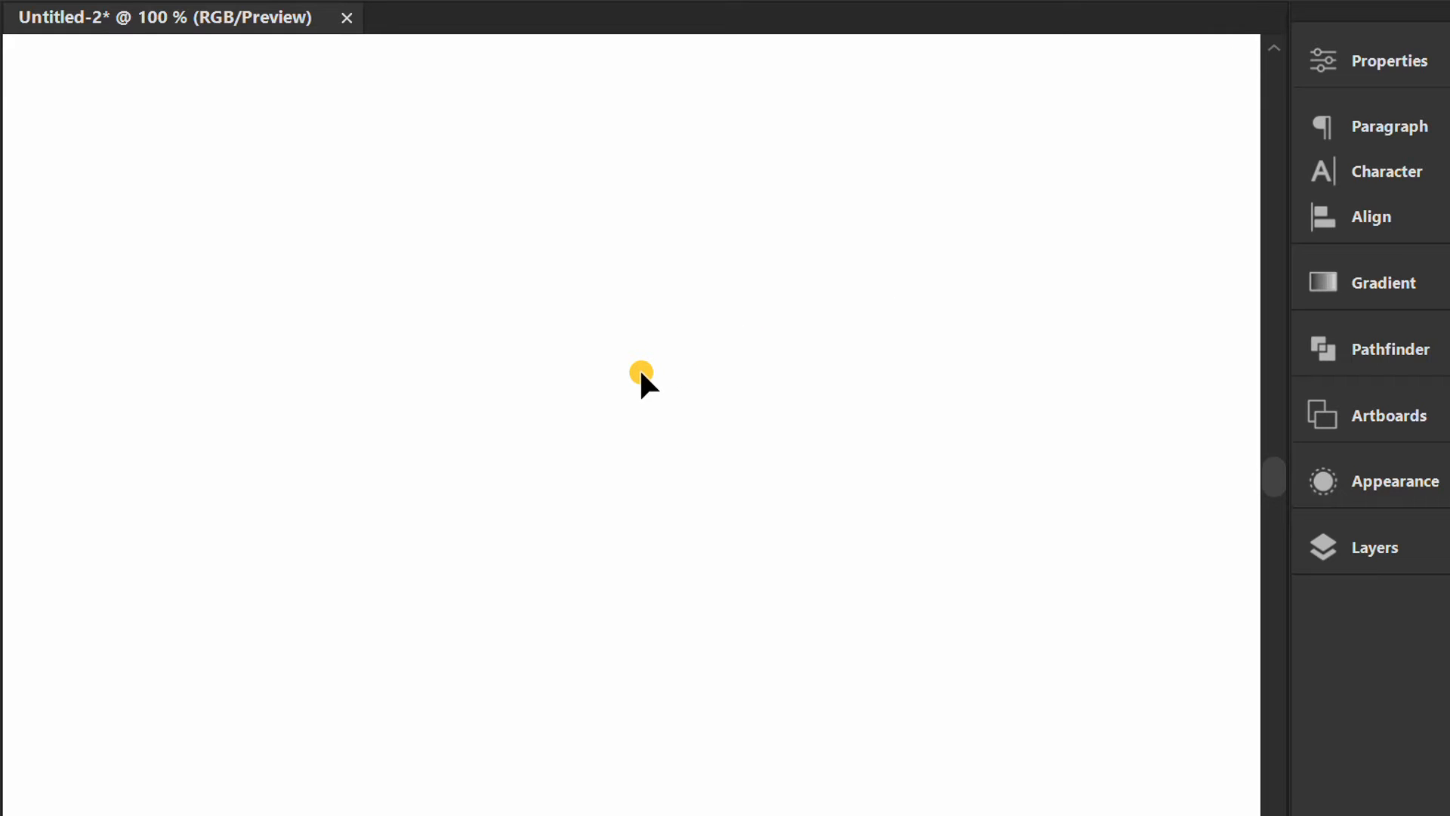
Step: Start a rectangular grid object on the artboard with a width and height of 500 px
click(86, 189)
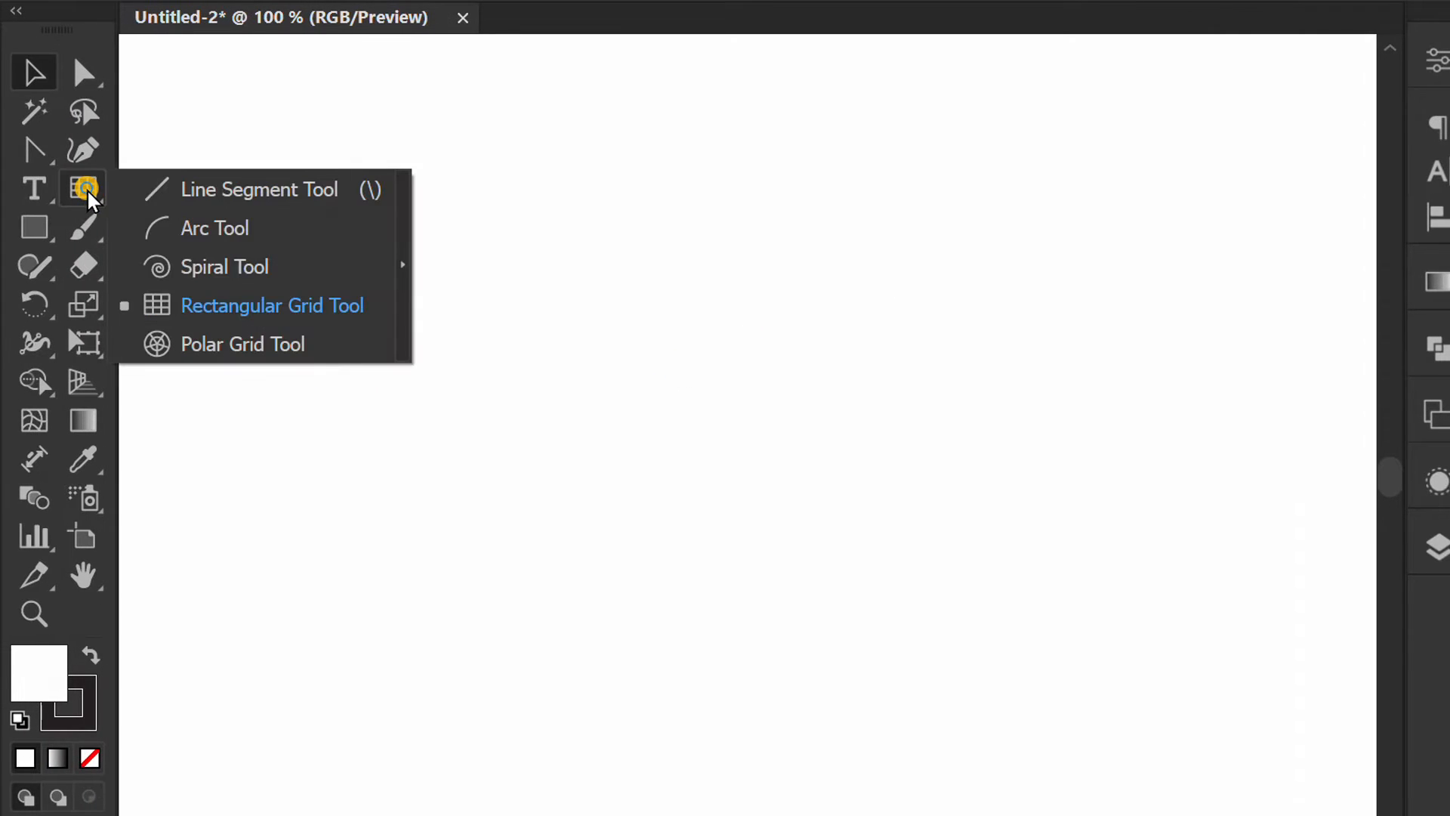
mouse_move(90, 198)
mouse_down()
mouse_move(166, 194)
mouse_move(204, 227)
mouse_move(220, 304)
mouse_move(329, 309)
mouse_up()
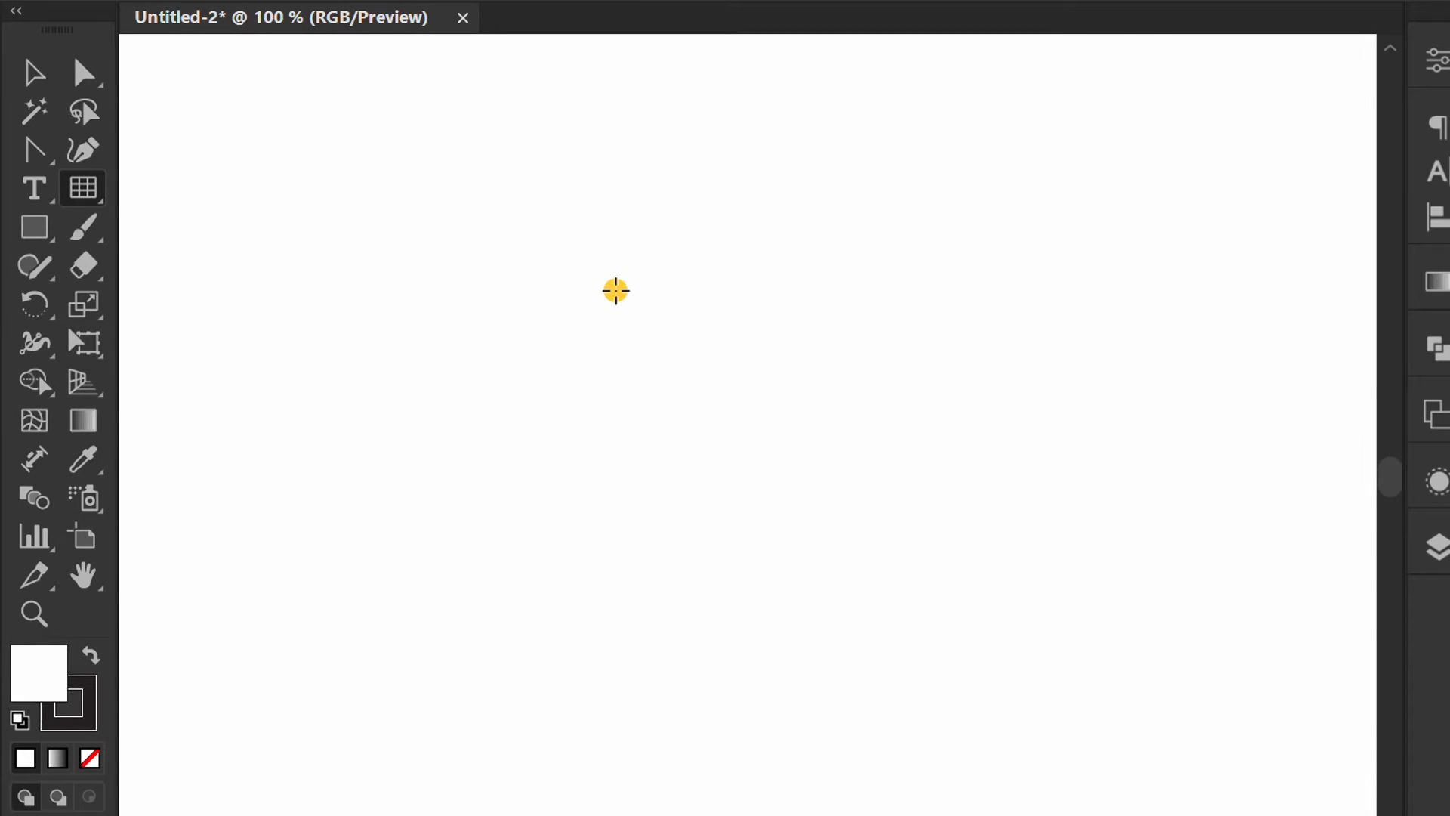
click(615, 290)
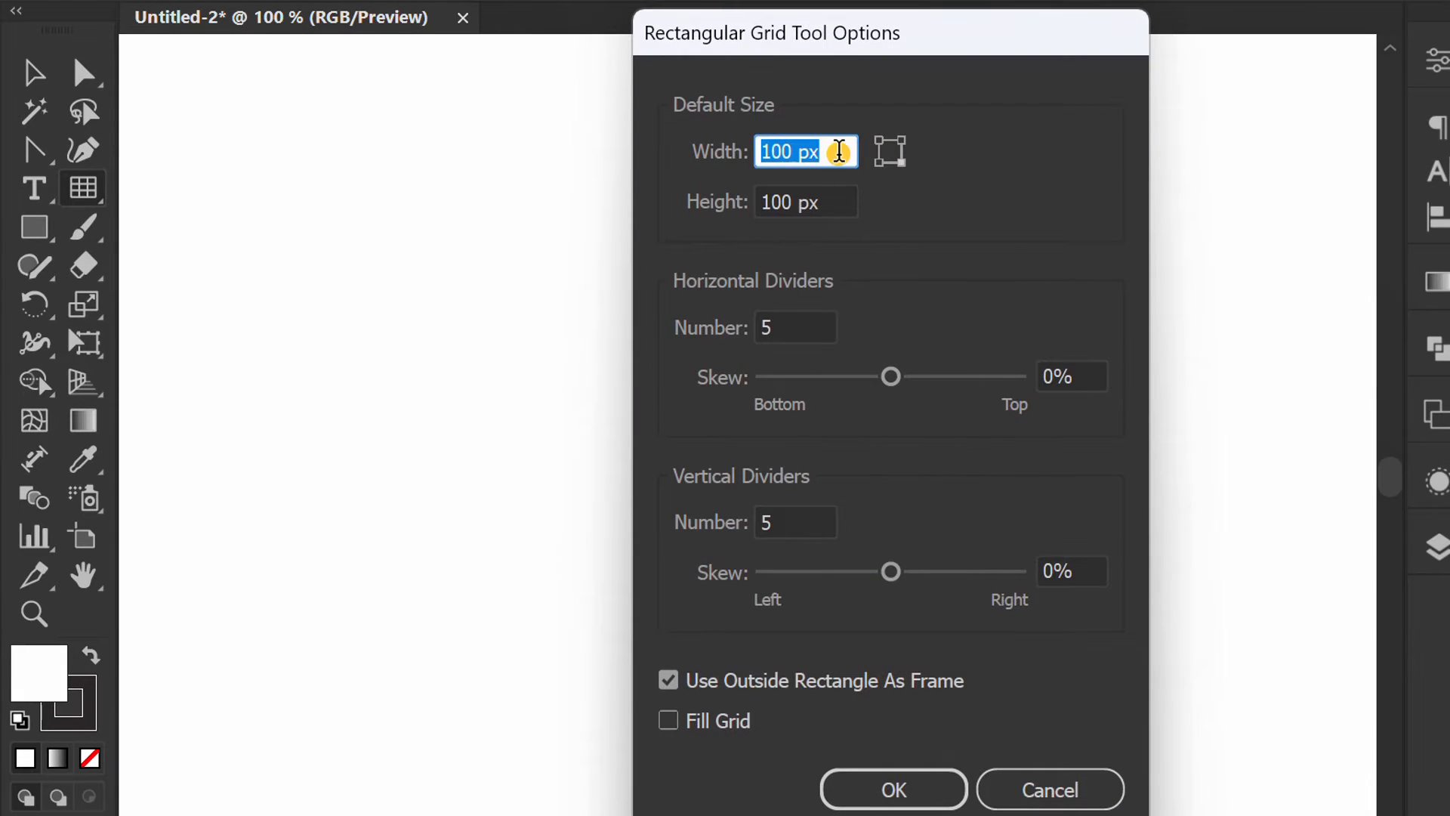
drag(839, 152, 727, 151)
text(500)
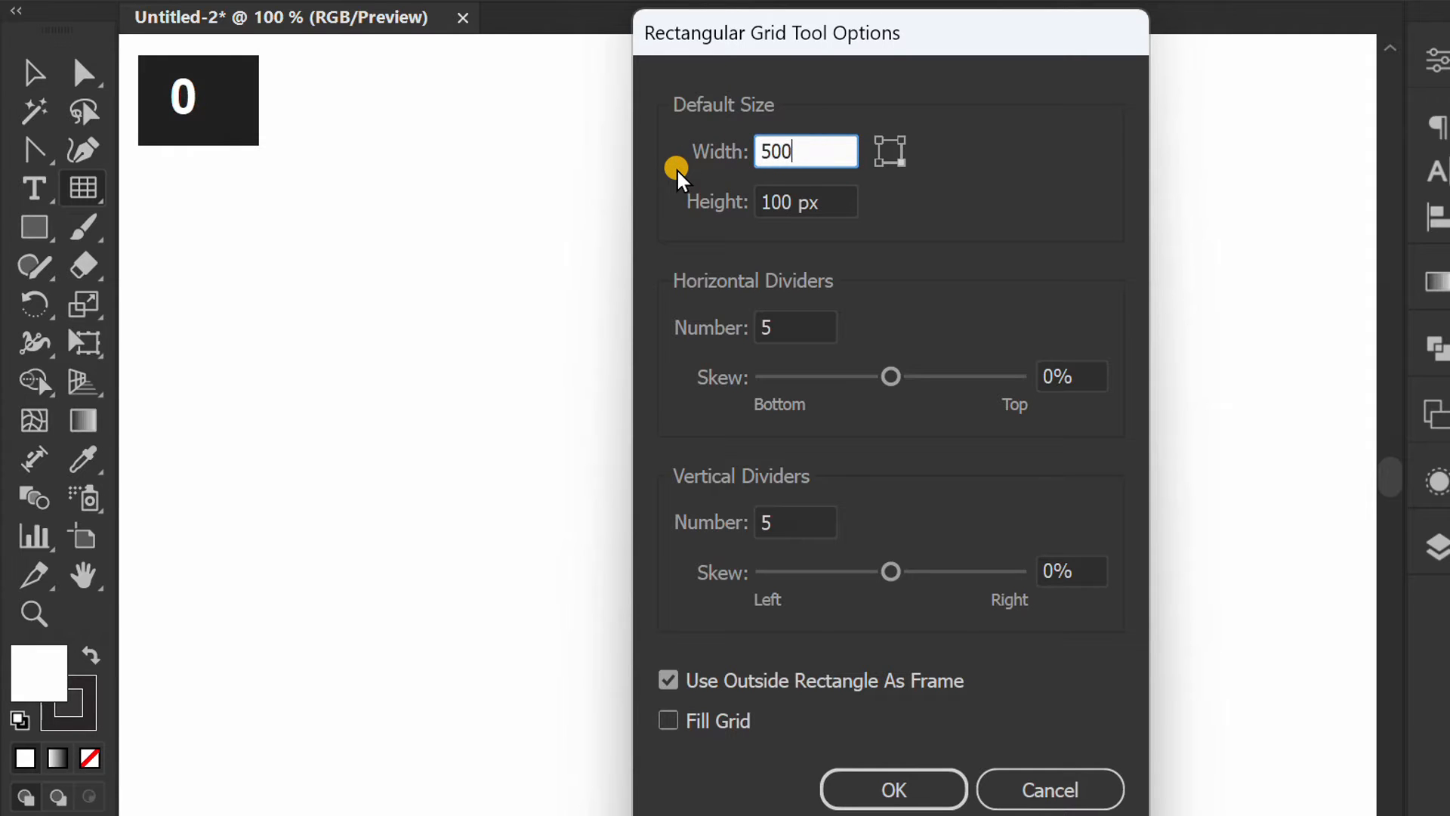
drag(826, 201, 746, 194)
text(500)
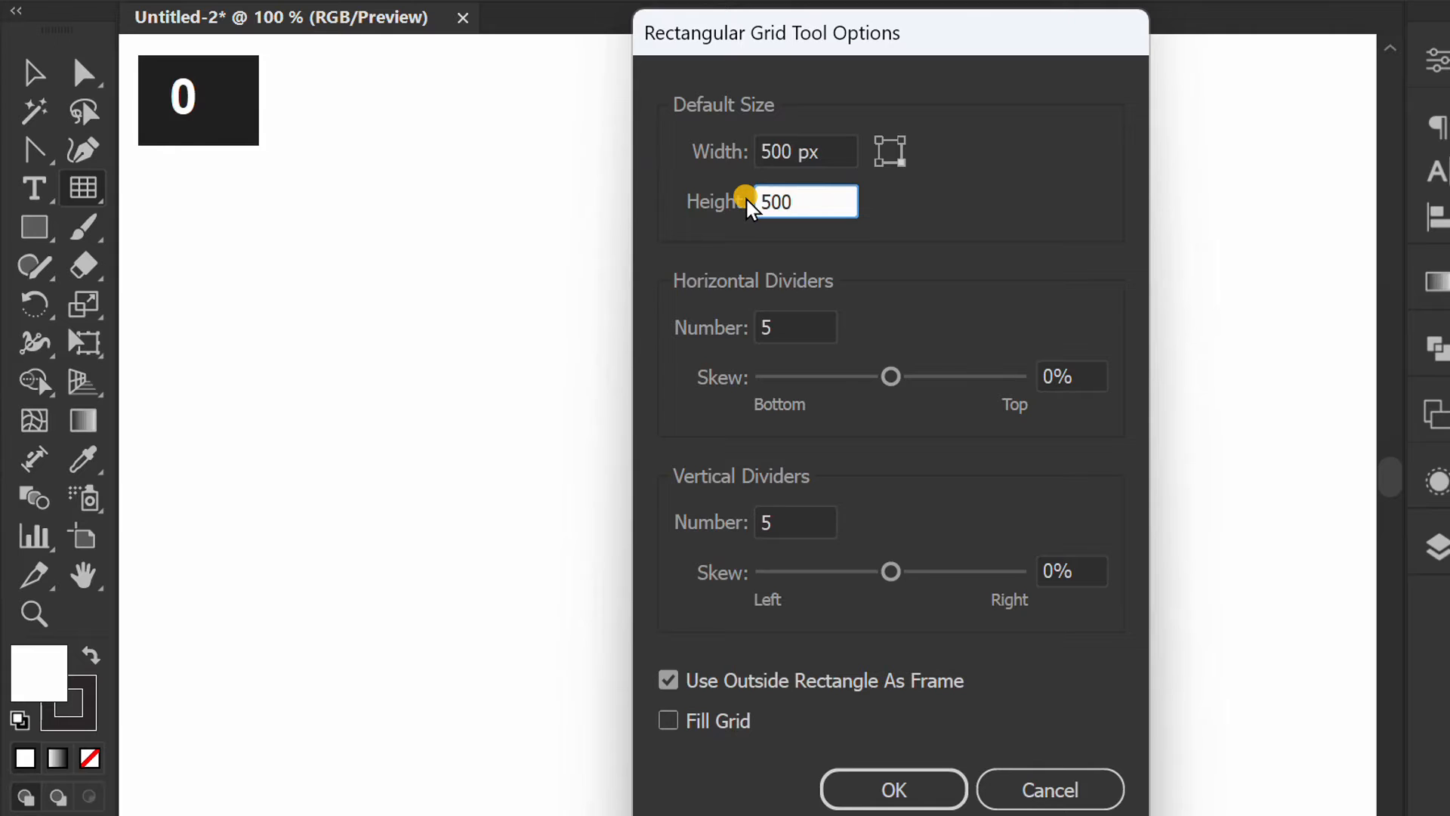
Step: Give the rectangular grid 9 horizontal and 9 vertical dividers and create it
drag(799, 326, 722, 332)
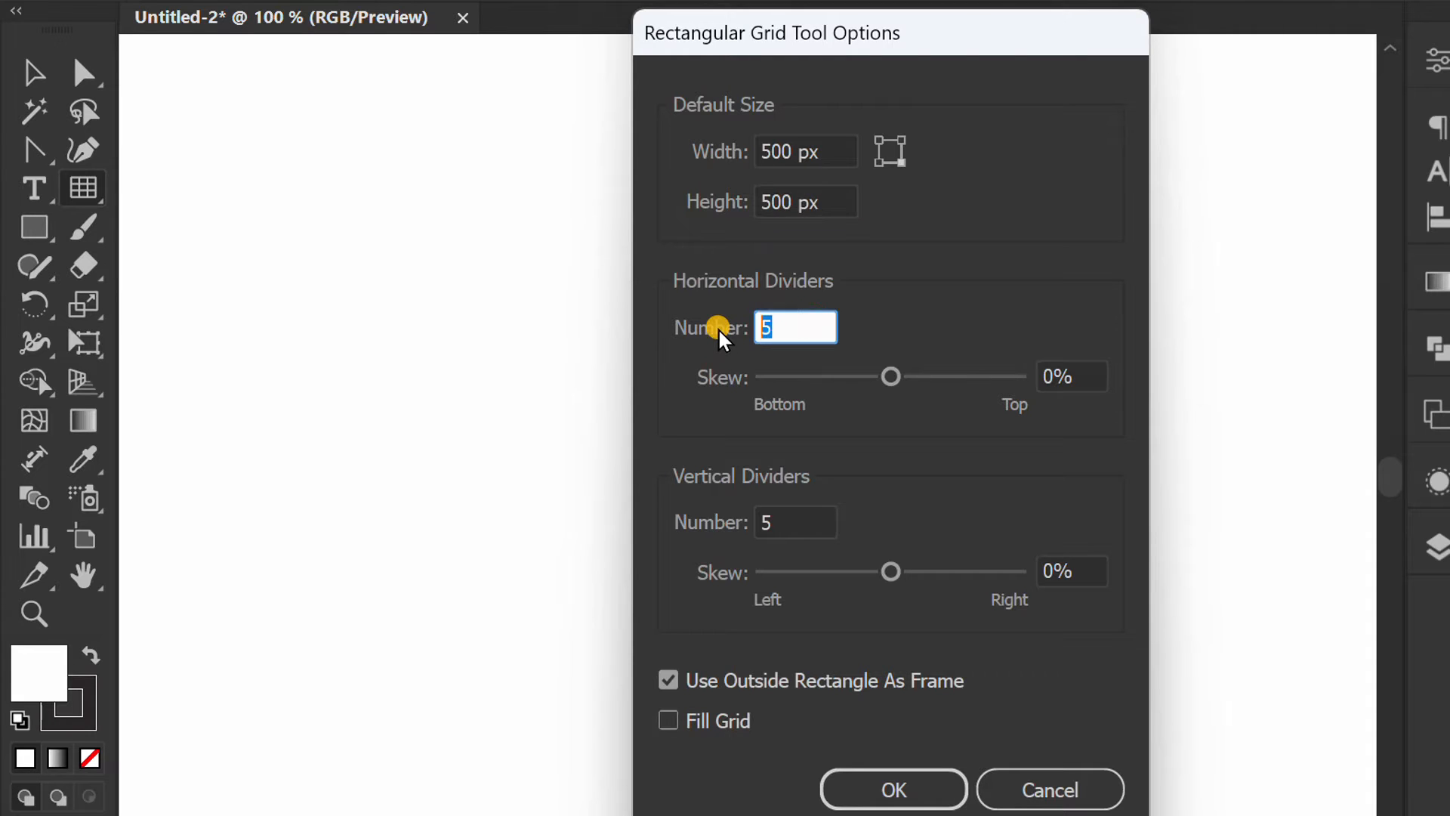
text(9)
drag(786, 527, 699, 508)
text(9)
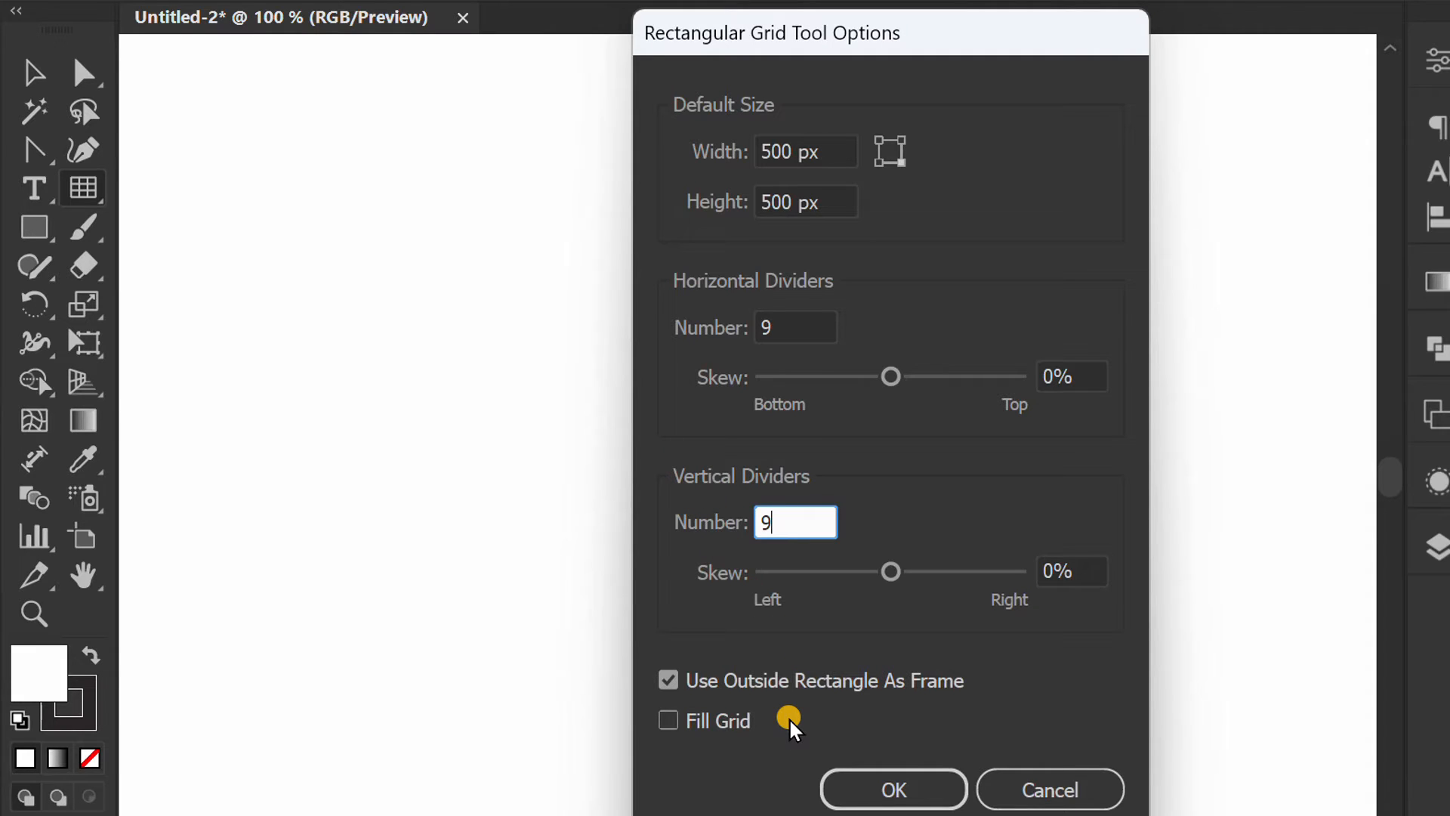
click(924, 787)
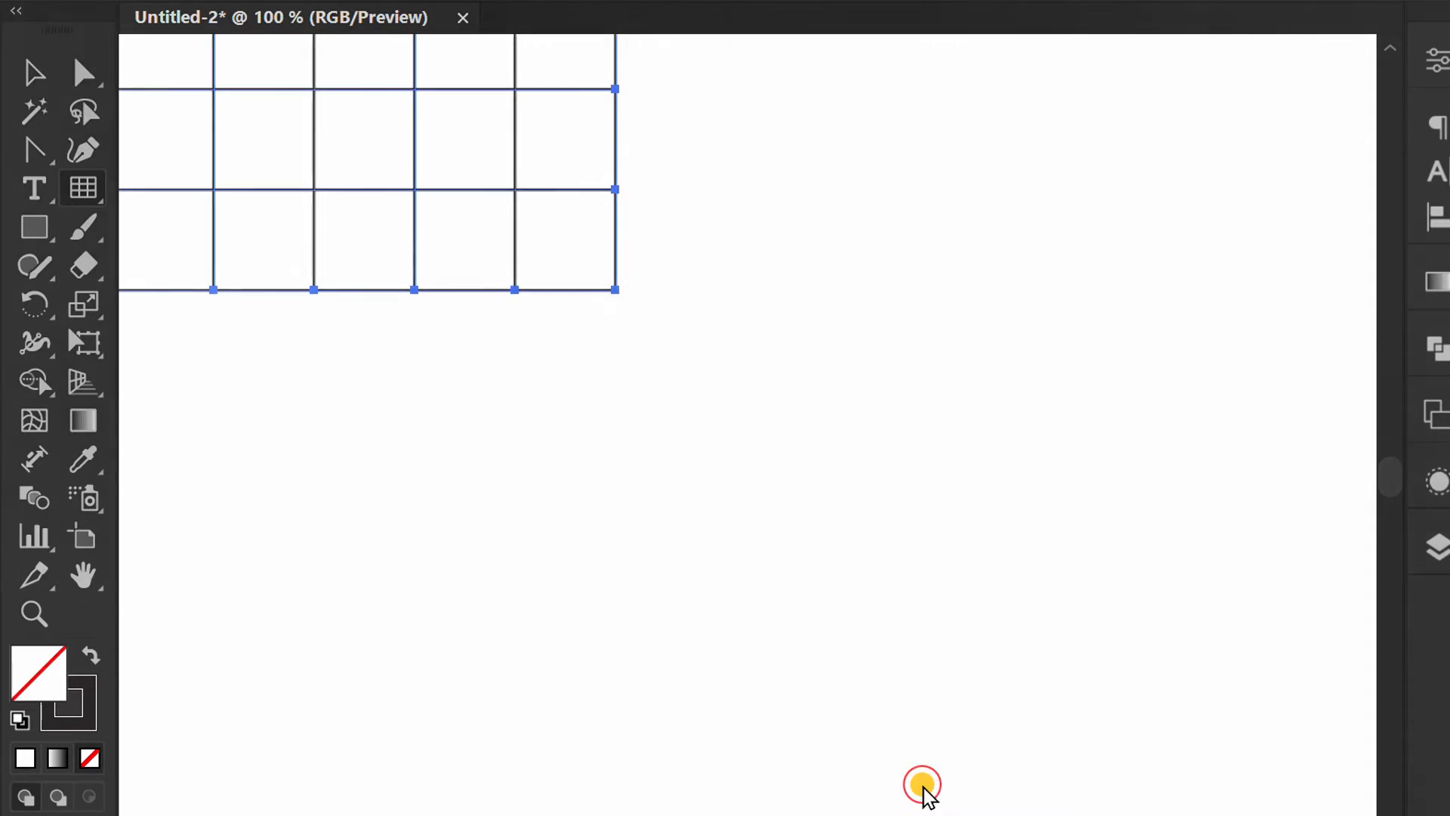
Step: Center the rectangular grid horizontally and vertically on the artboard and deselect it
key(ctrl+0)
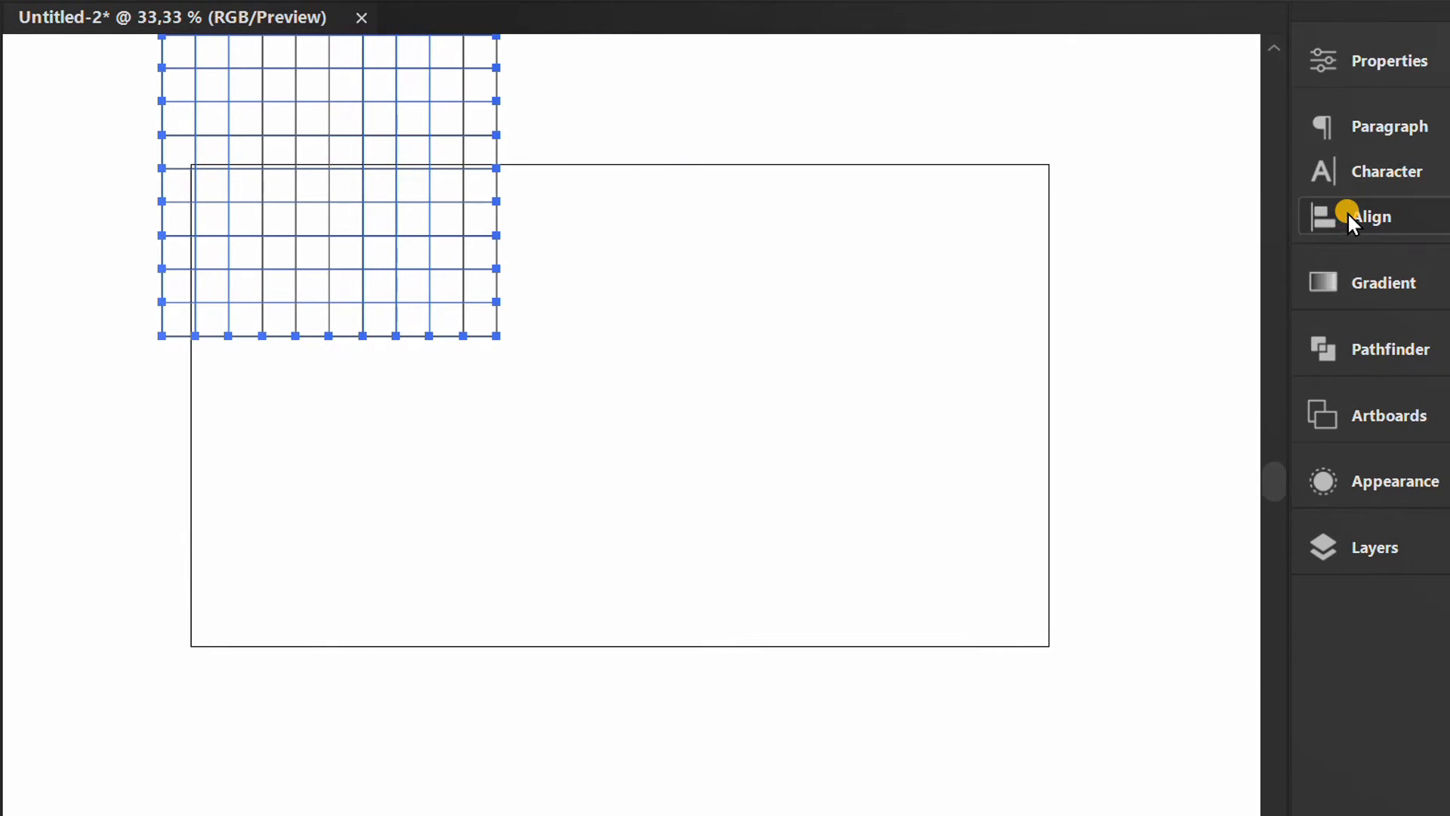
click(1347, 211)
click(982, 182)
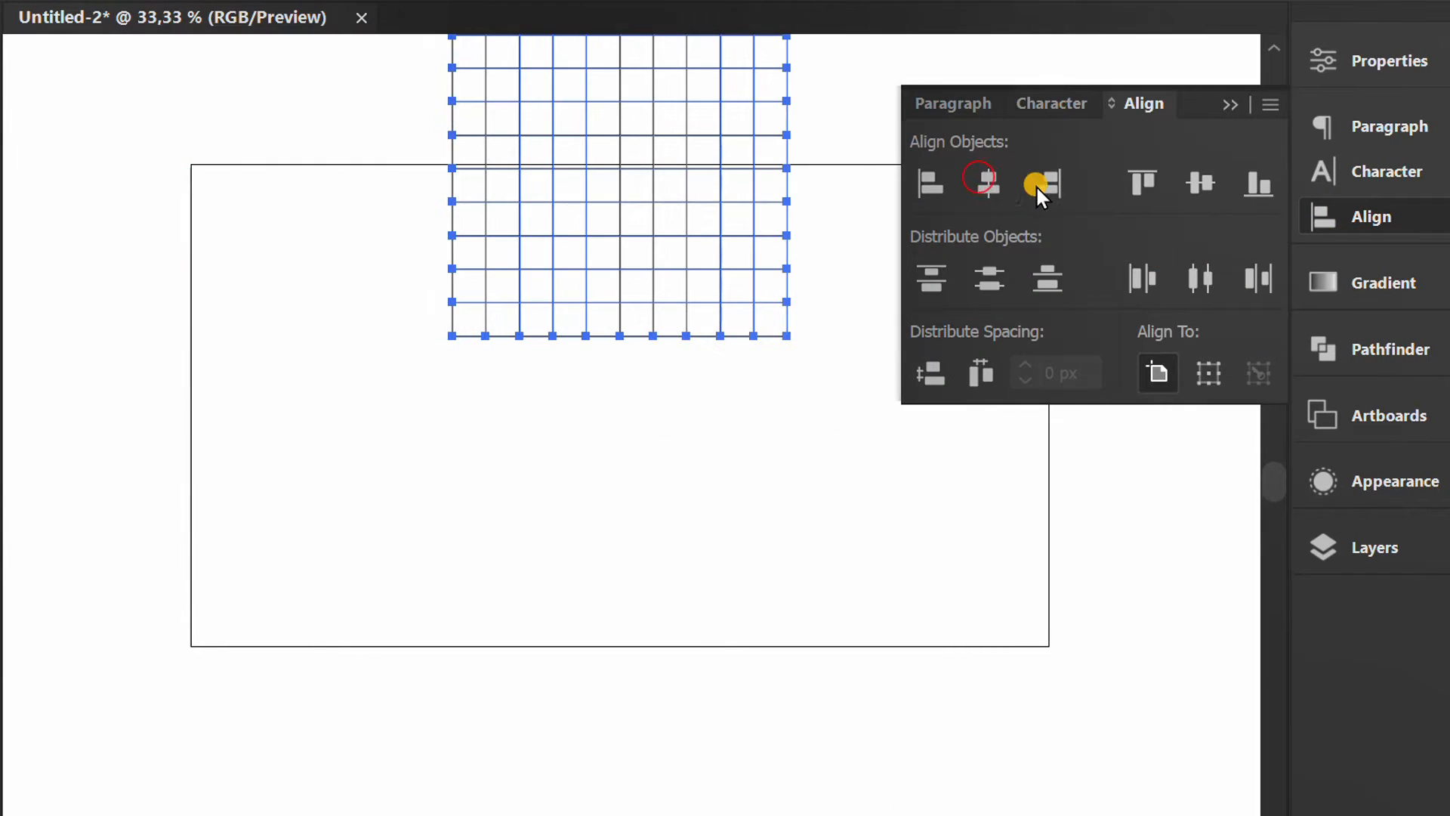
click(1200, 184)
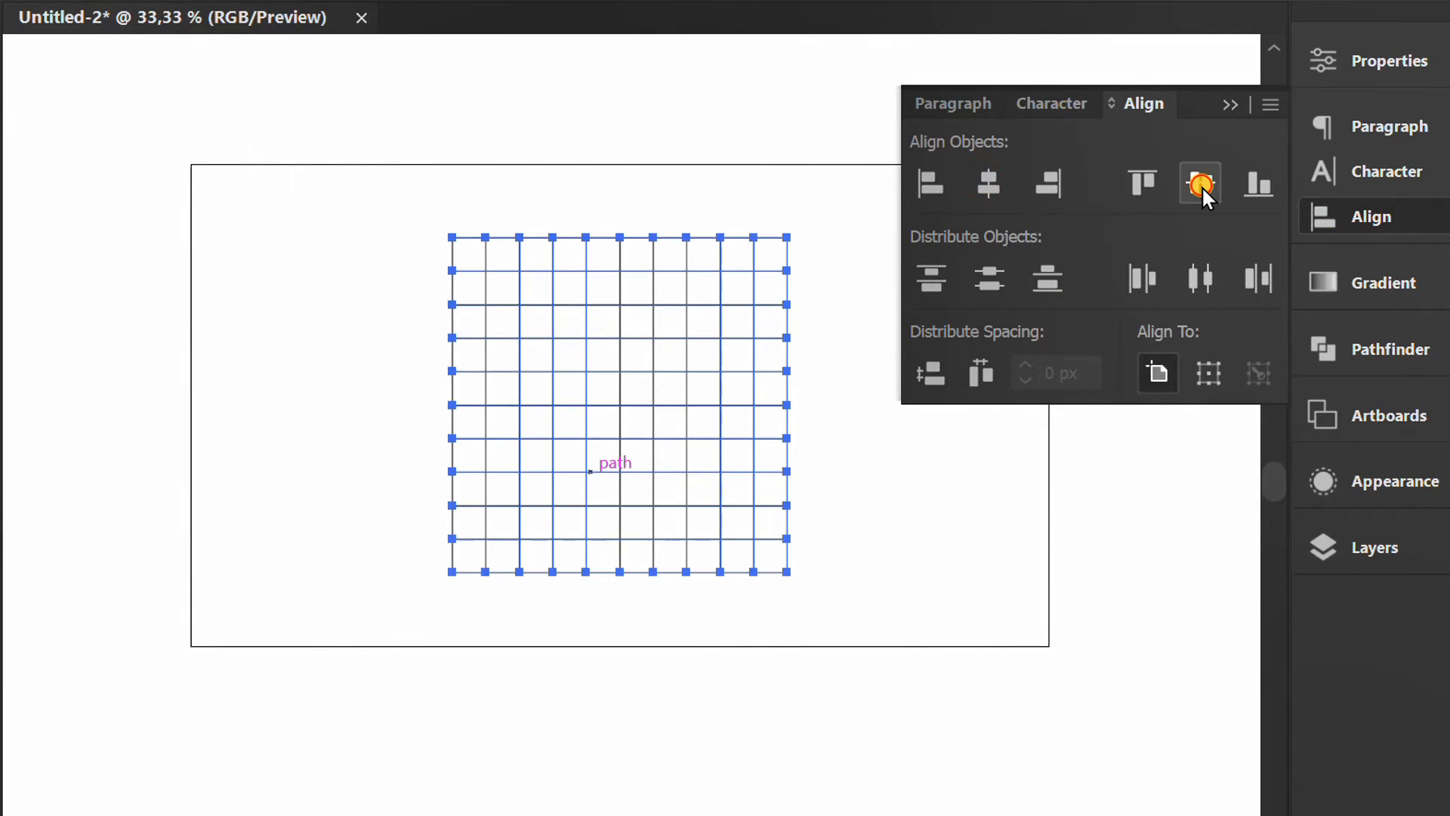
click(1231, 103)
key(v)
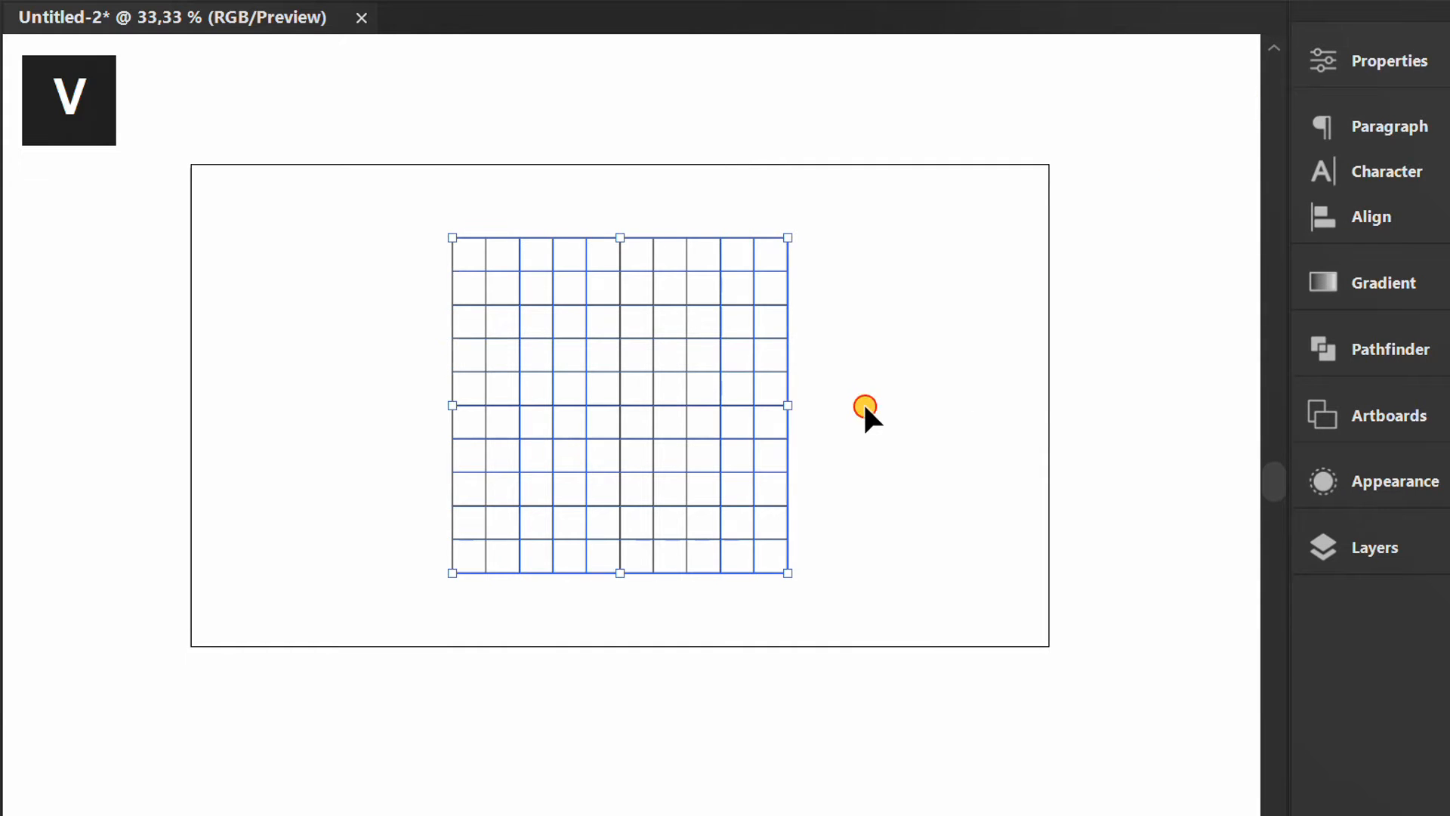
click(865, 401)
Step: Ungroup the rectangular grid and convert all its lines to guides
scroll(627, 397, up, 1)
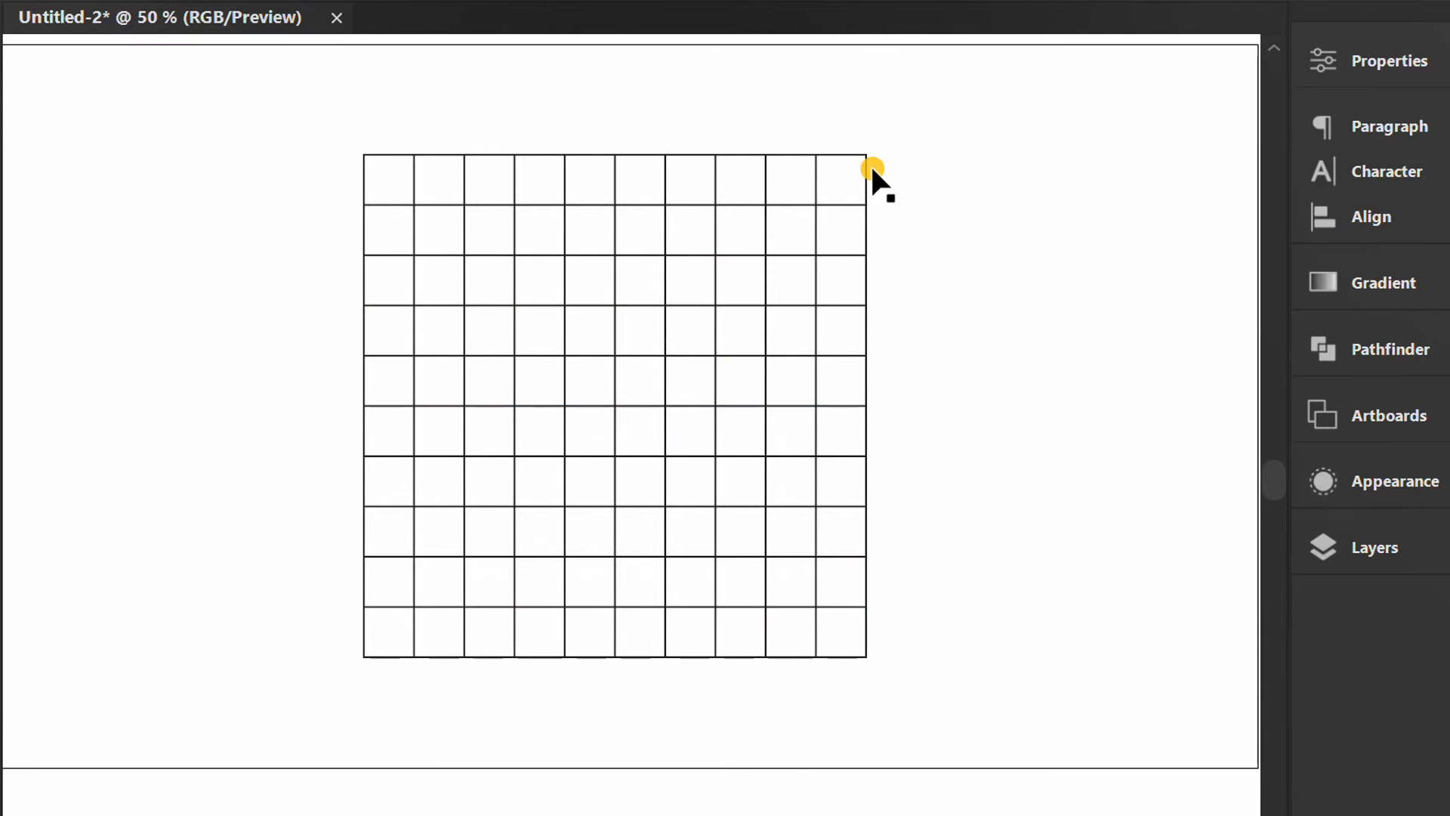
drag(896, 129, 521, 523)
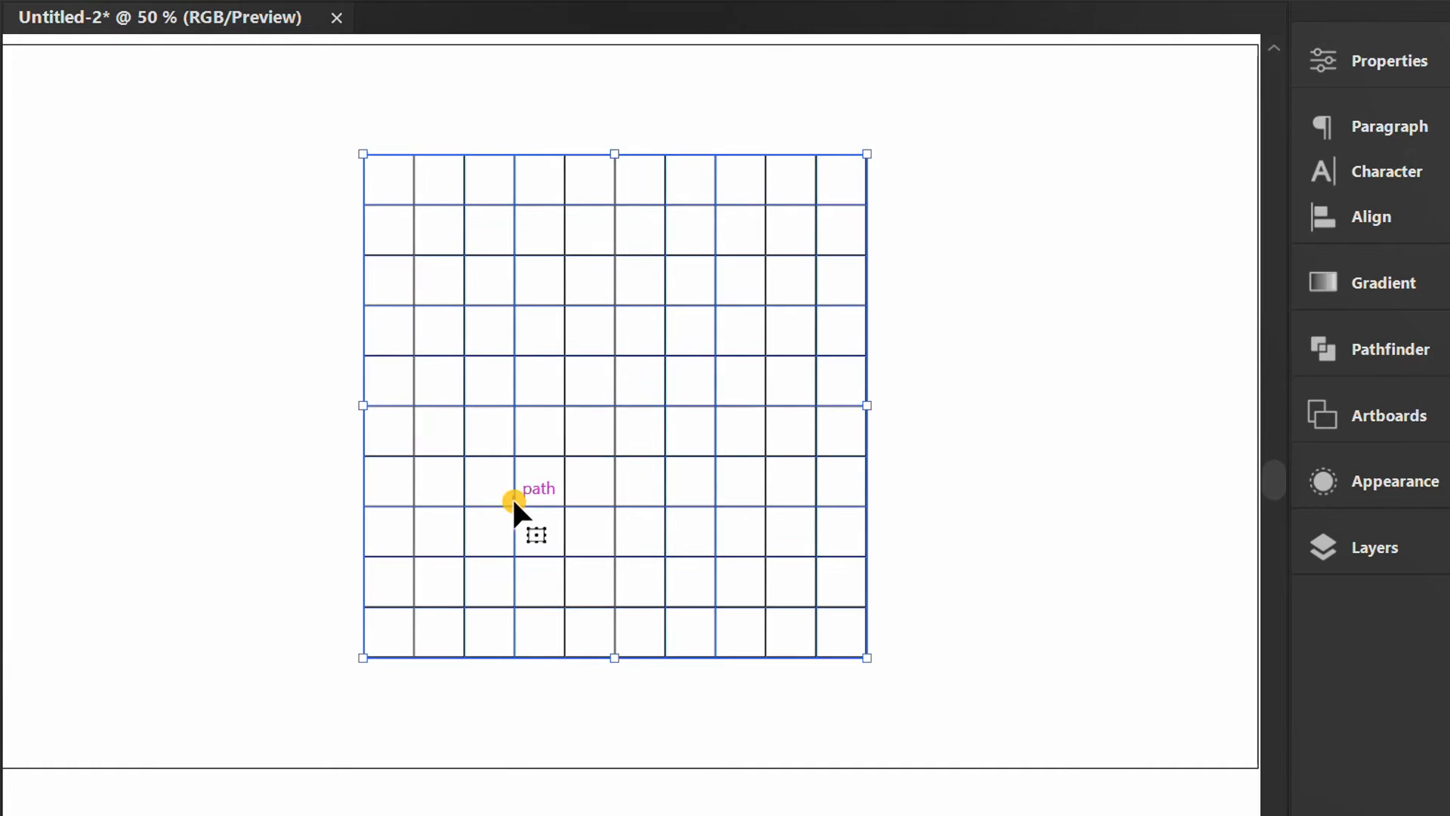
right_click(391, 232)
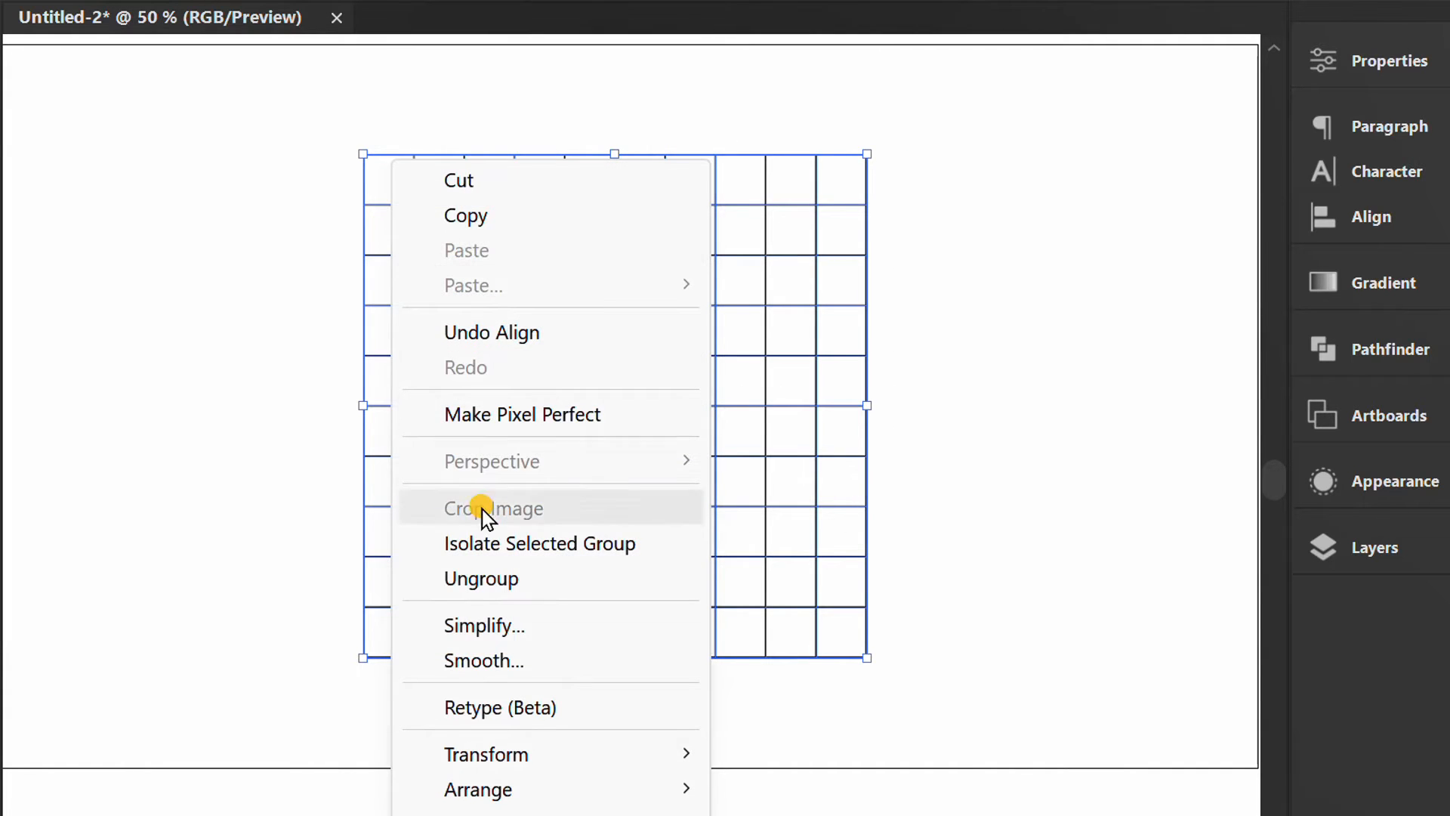
click(550, 579)
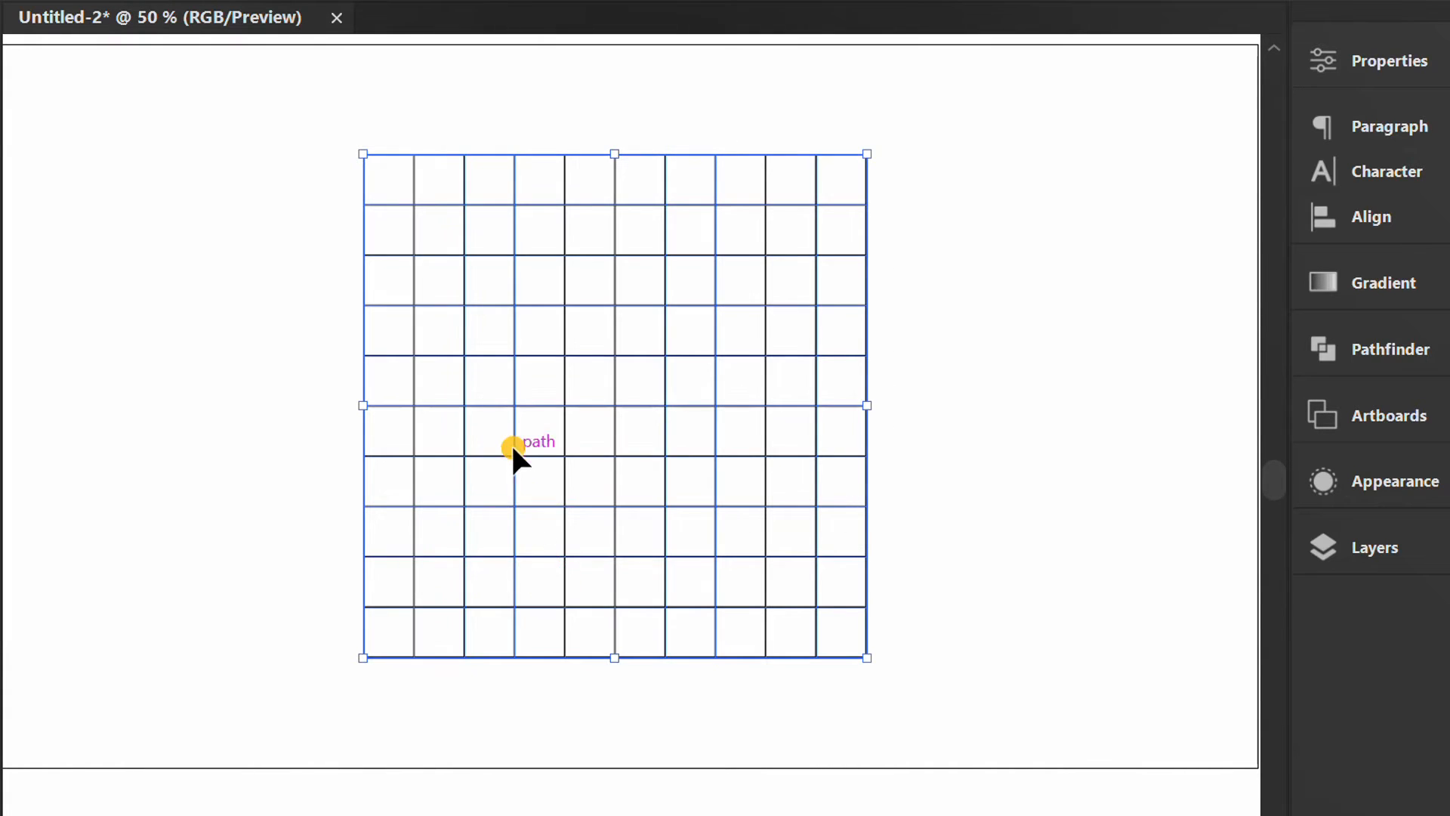
right_click(412, 230)
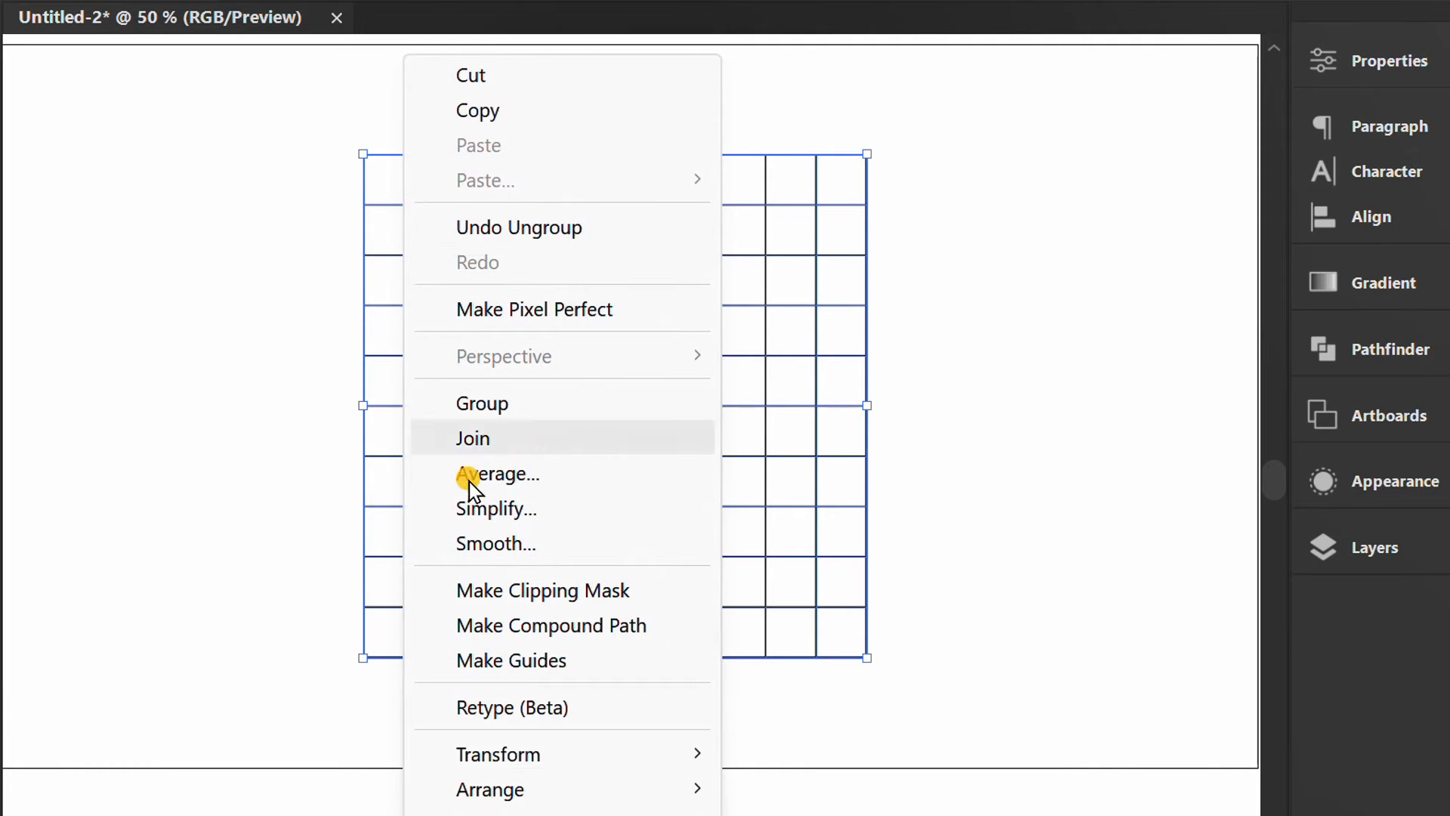
click(570, 659)
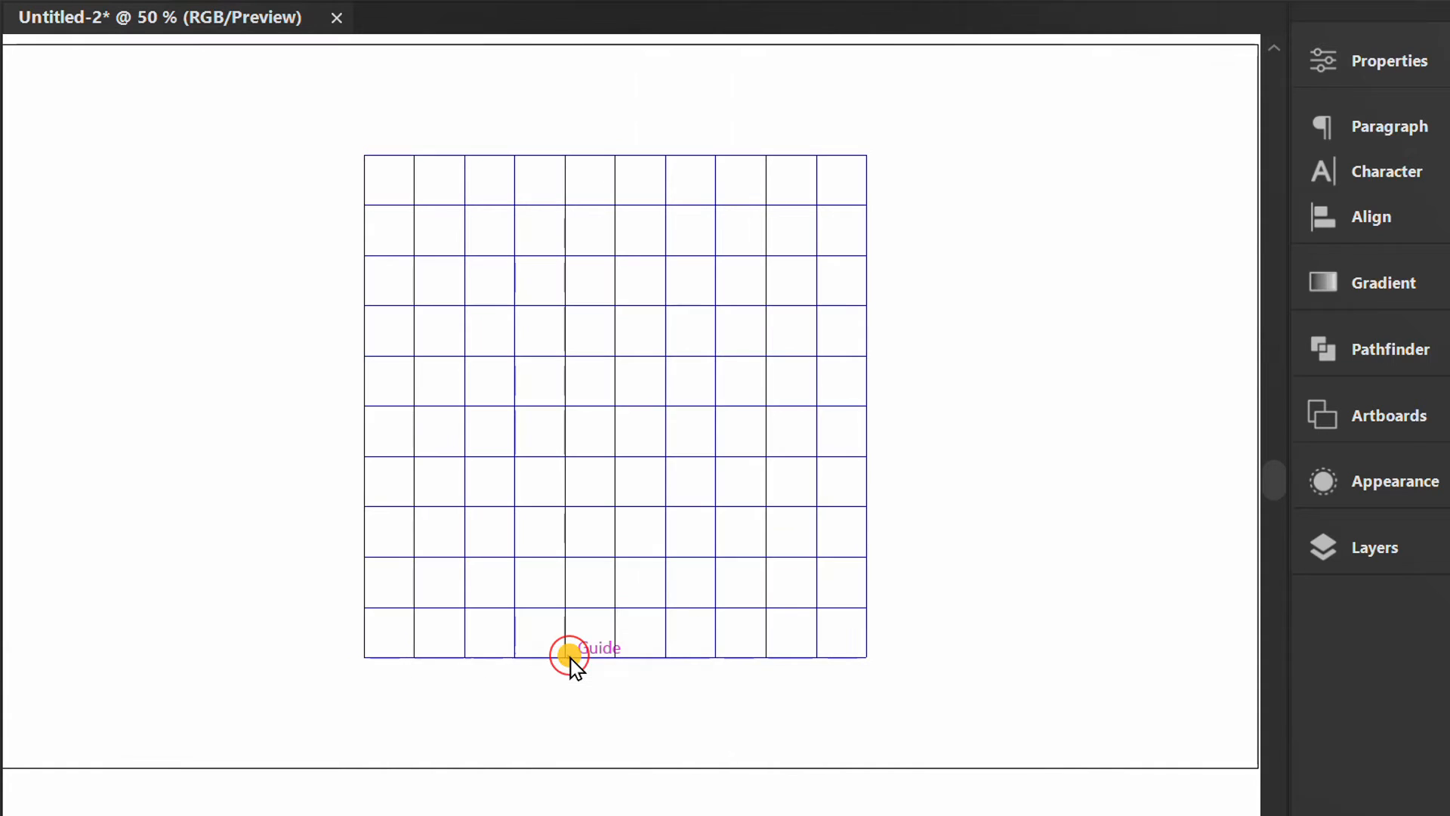
Step: Draw a circle six cells in diameter, centered on the guide intersection three cells below the middle of the grid's upper edge
key(l)
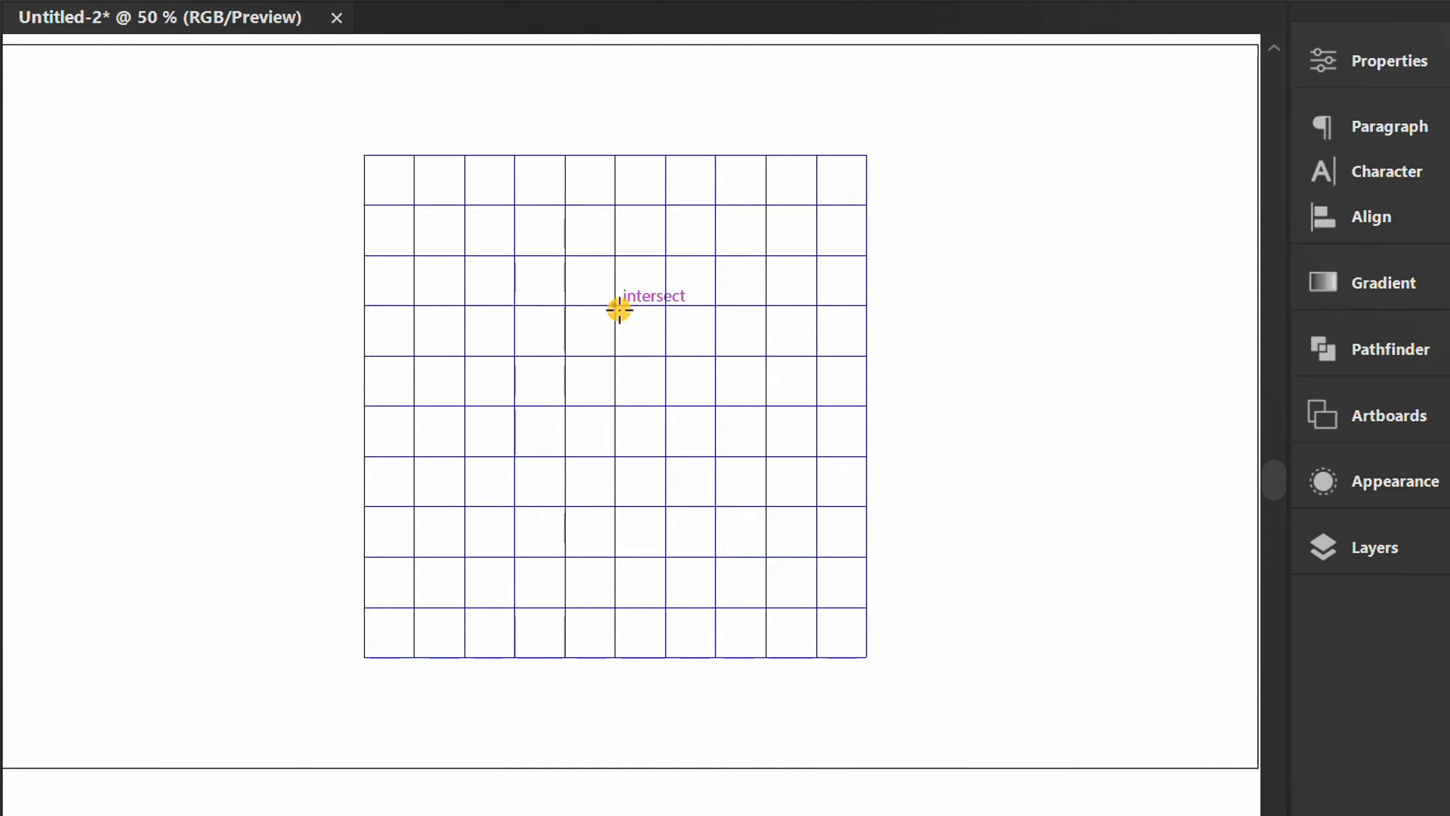
drag(616, 306, 642, 456)
key(v)
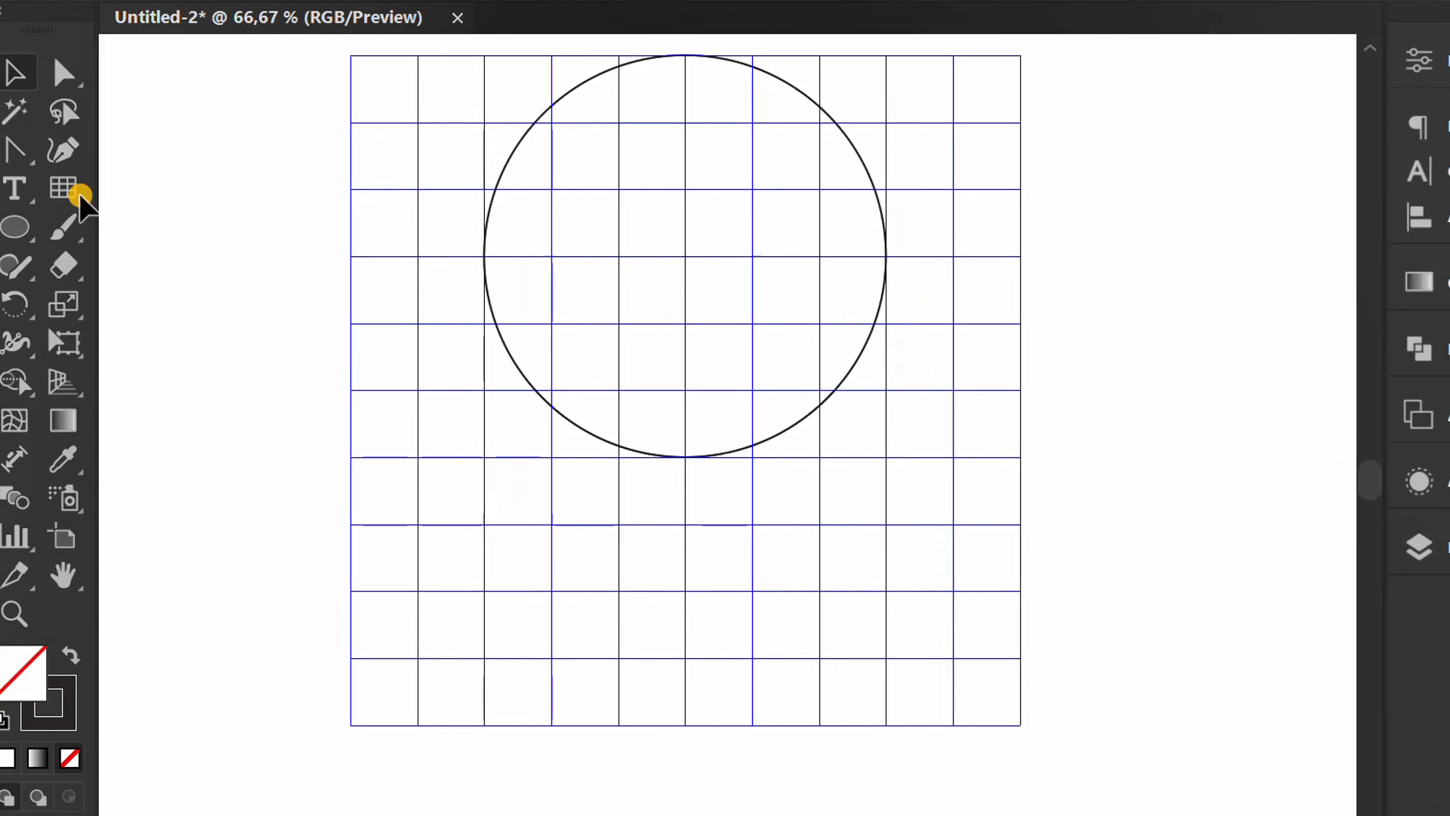
Step: Convert the circle's lowest anchor point to a corner and move it straight down 150 px to form a map-pin outline
click(33, 146)
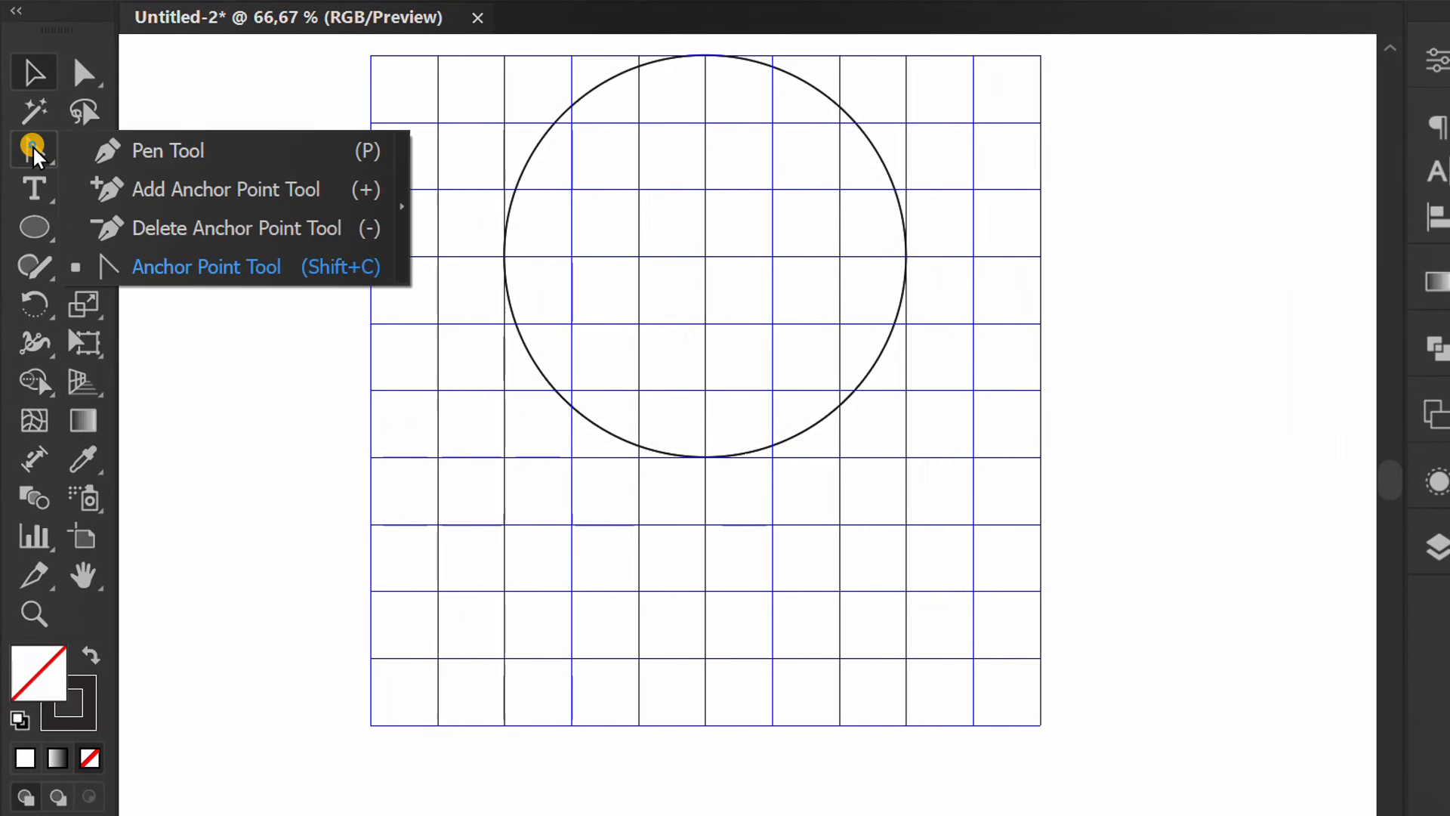
click(213, 268)
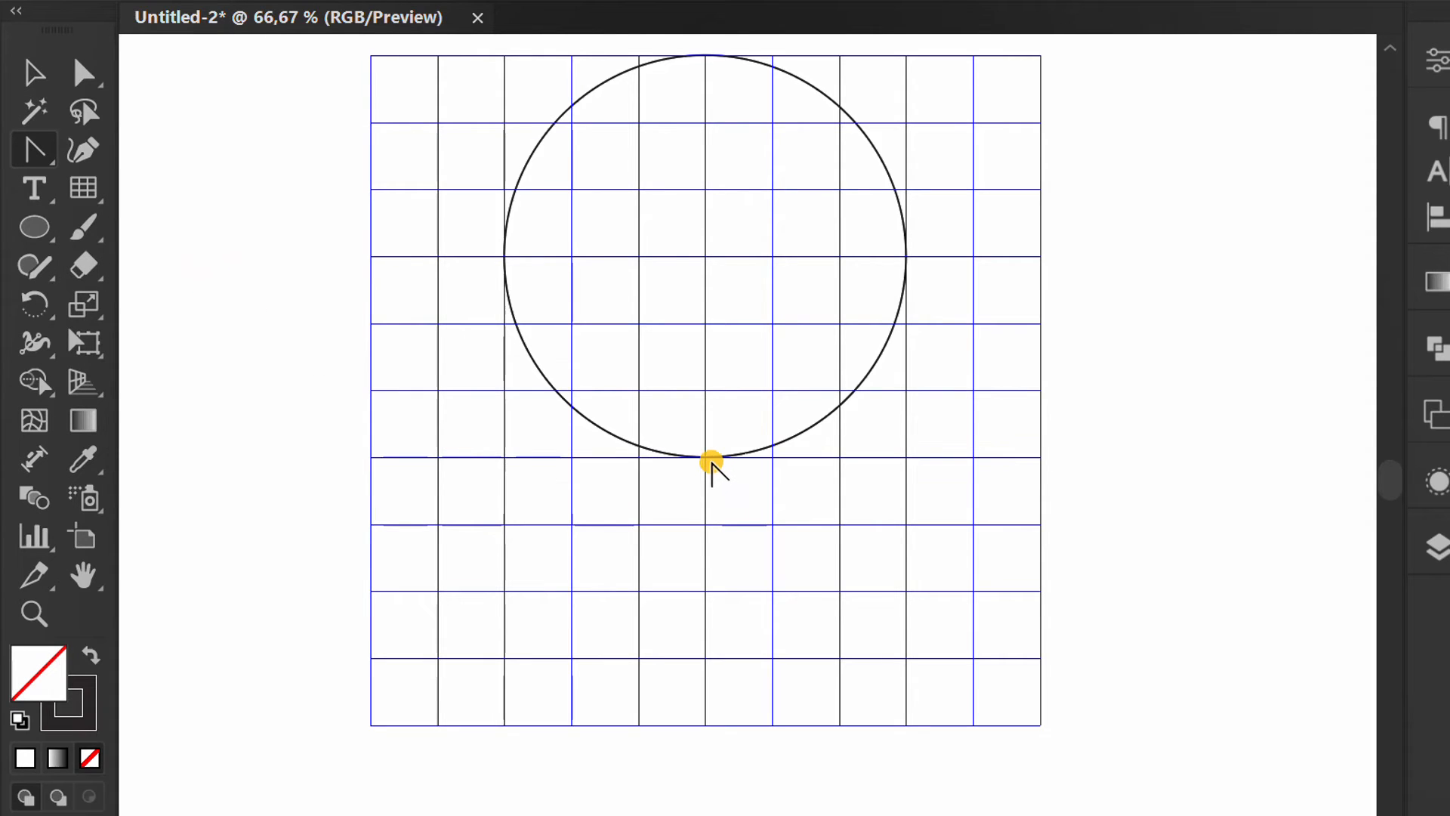
click(705, 456)
key(a)
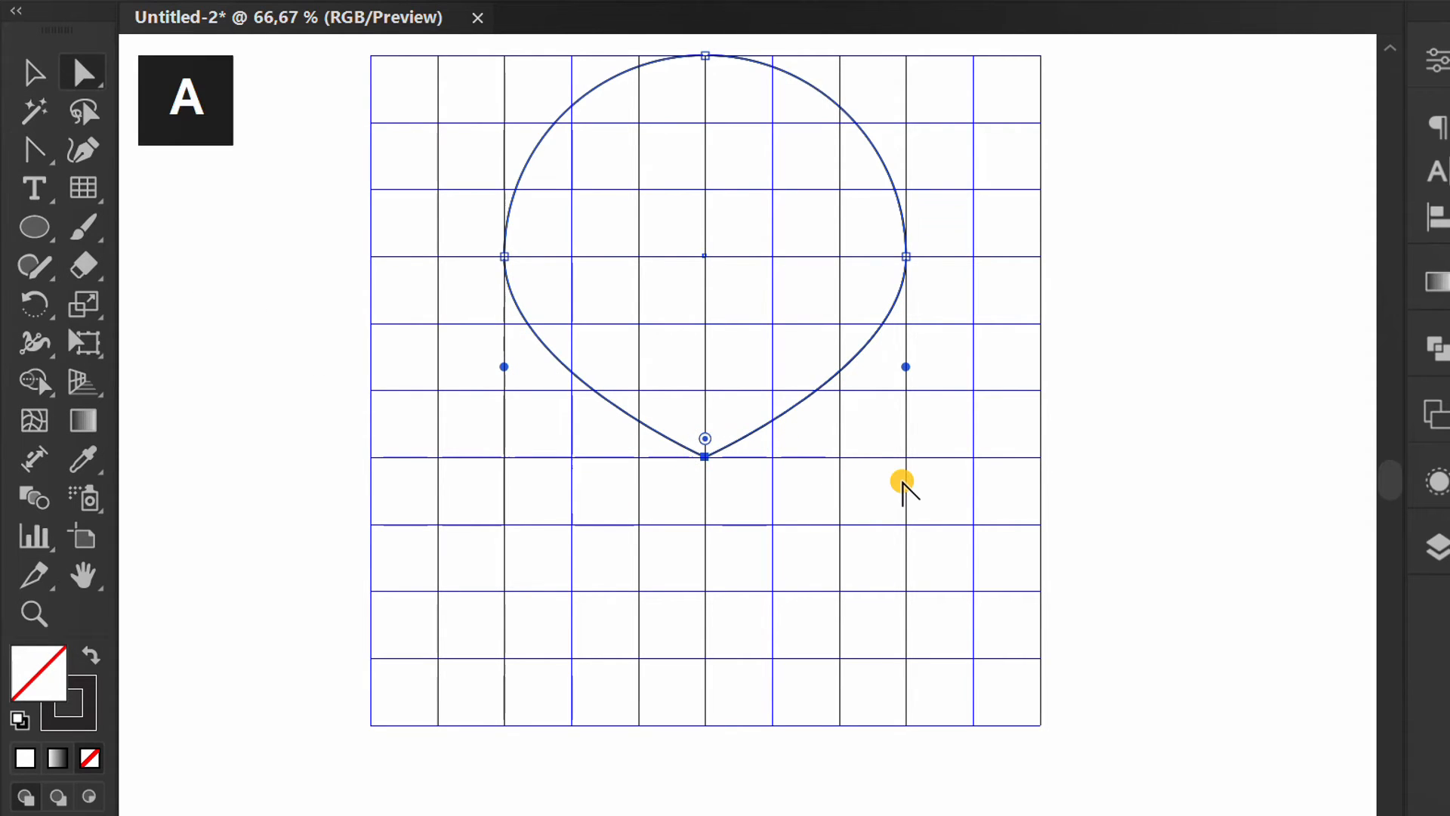
drag(705, 456, 705, 664)
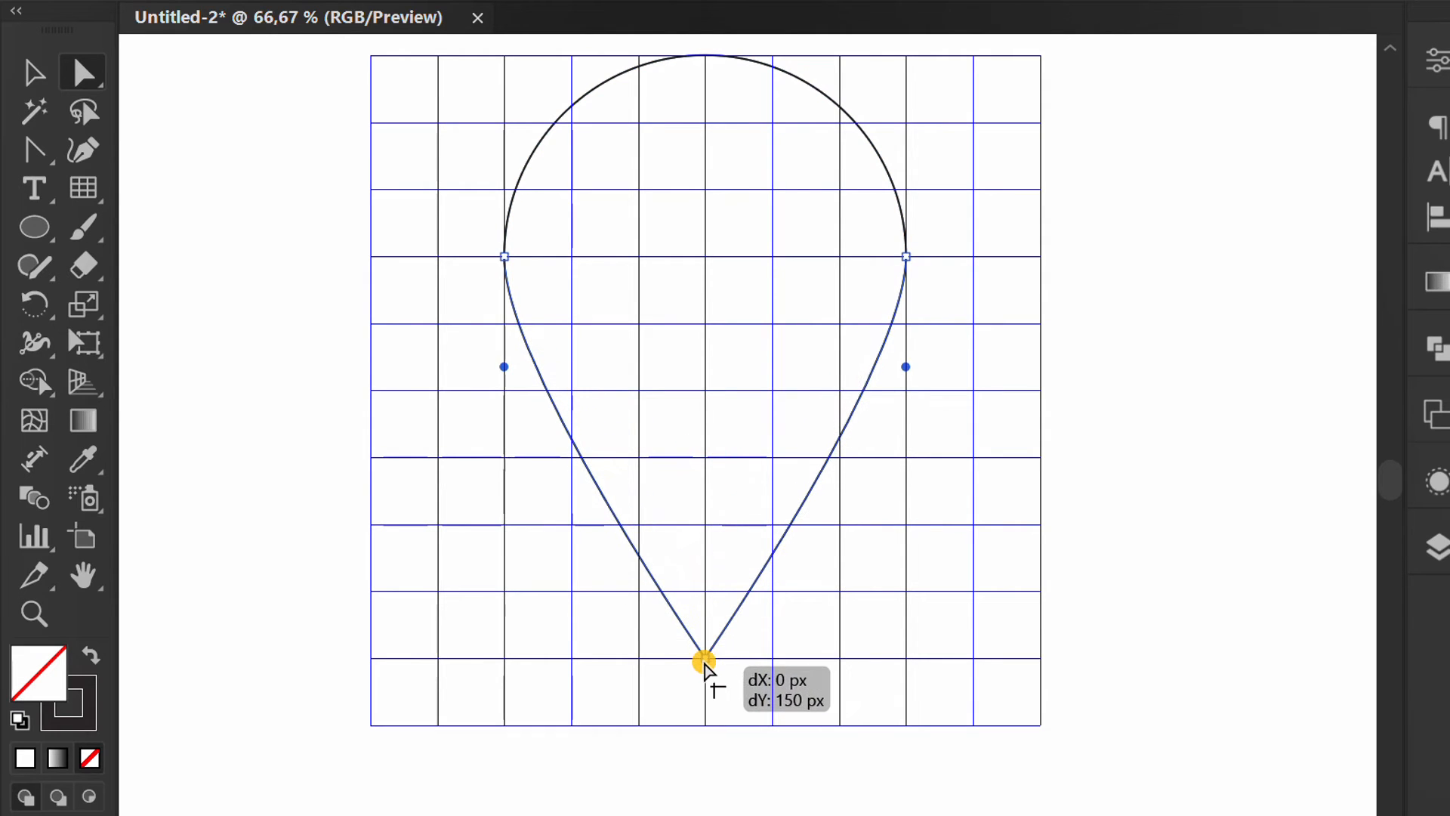
key(v)
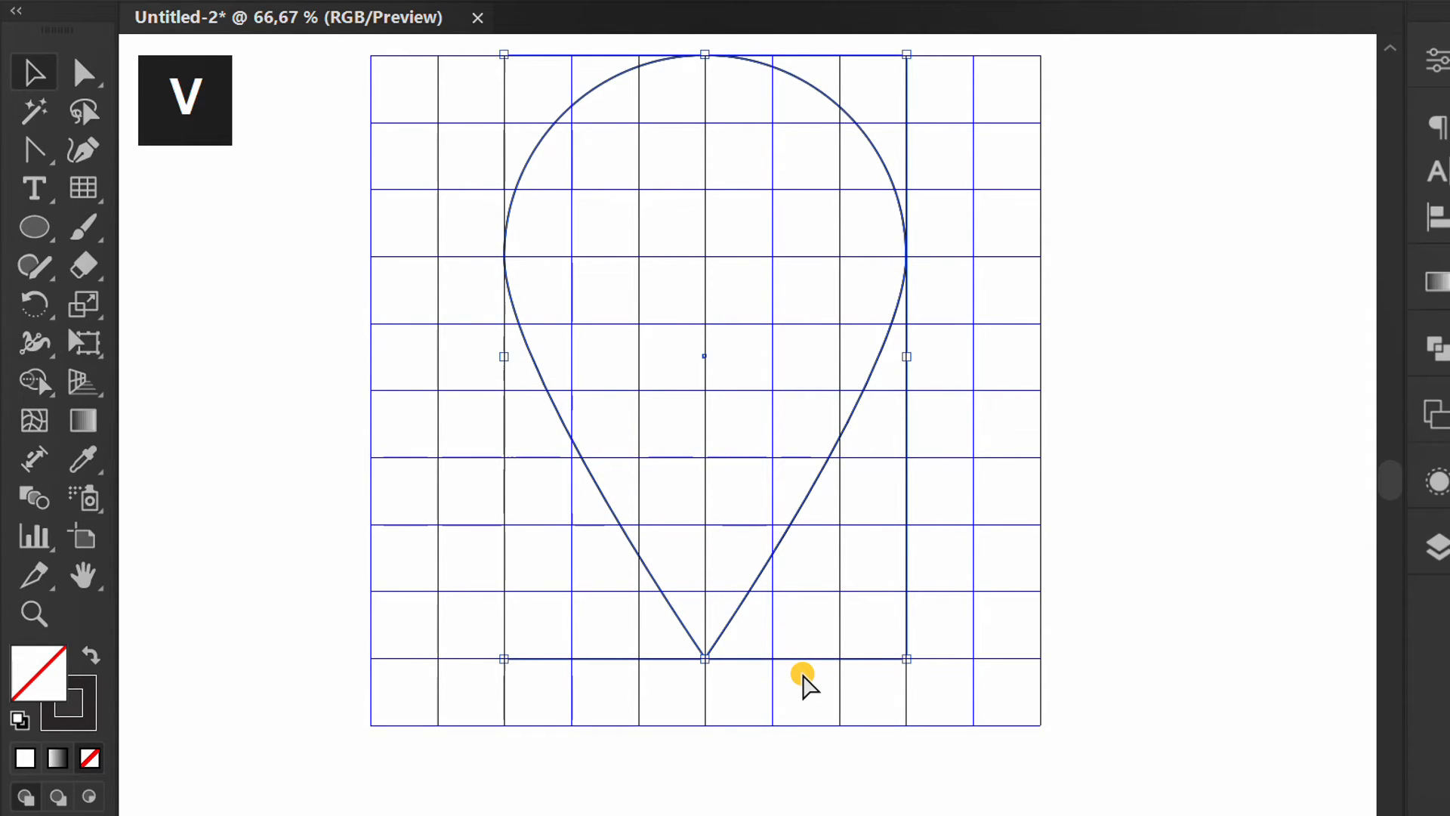
click(805, 698)
Step: Draw a circle two cells in diameter inside the pin, concentric with its rounded head, and deselect it
key(ctrl+1)
key(l)
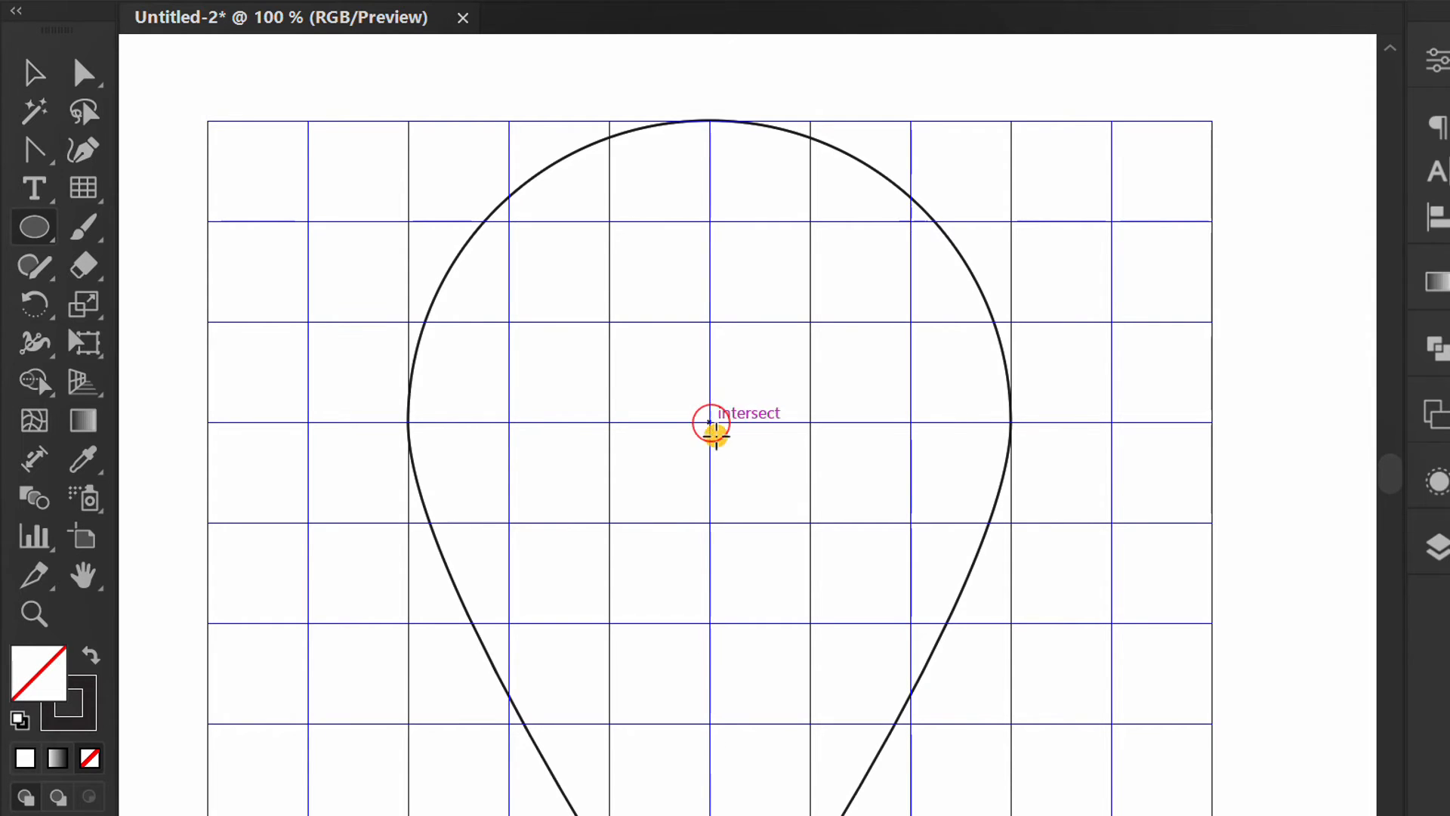
mouse_move(709, 422)
mouse_down()
mouse_move(751, 492)
mouse_move(811, 523)
mouse_up()
key(v)
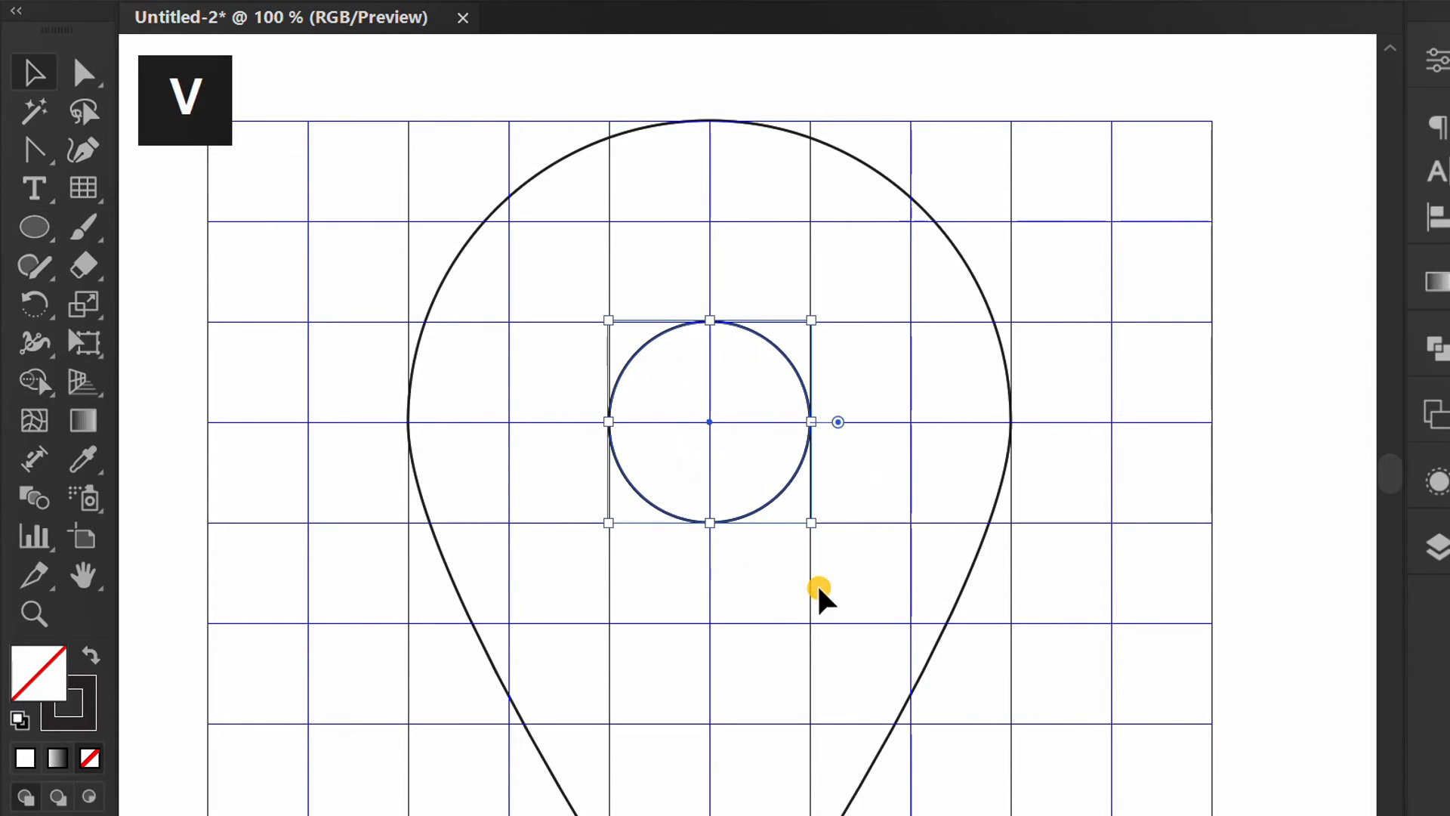
click(1037, 552)
Step: Fill the pin outline and its inner circle with the red swatch and set their stroke to none
drag(1114, 194, 744, 463)
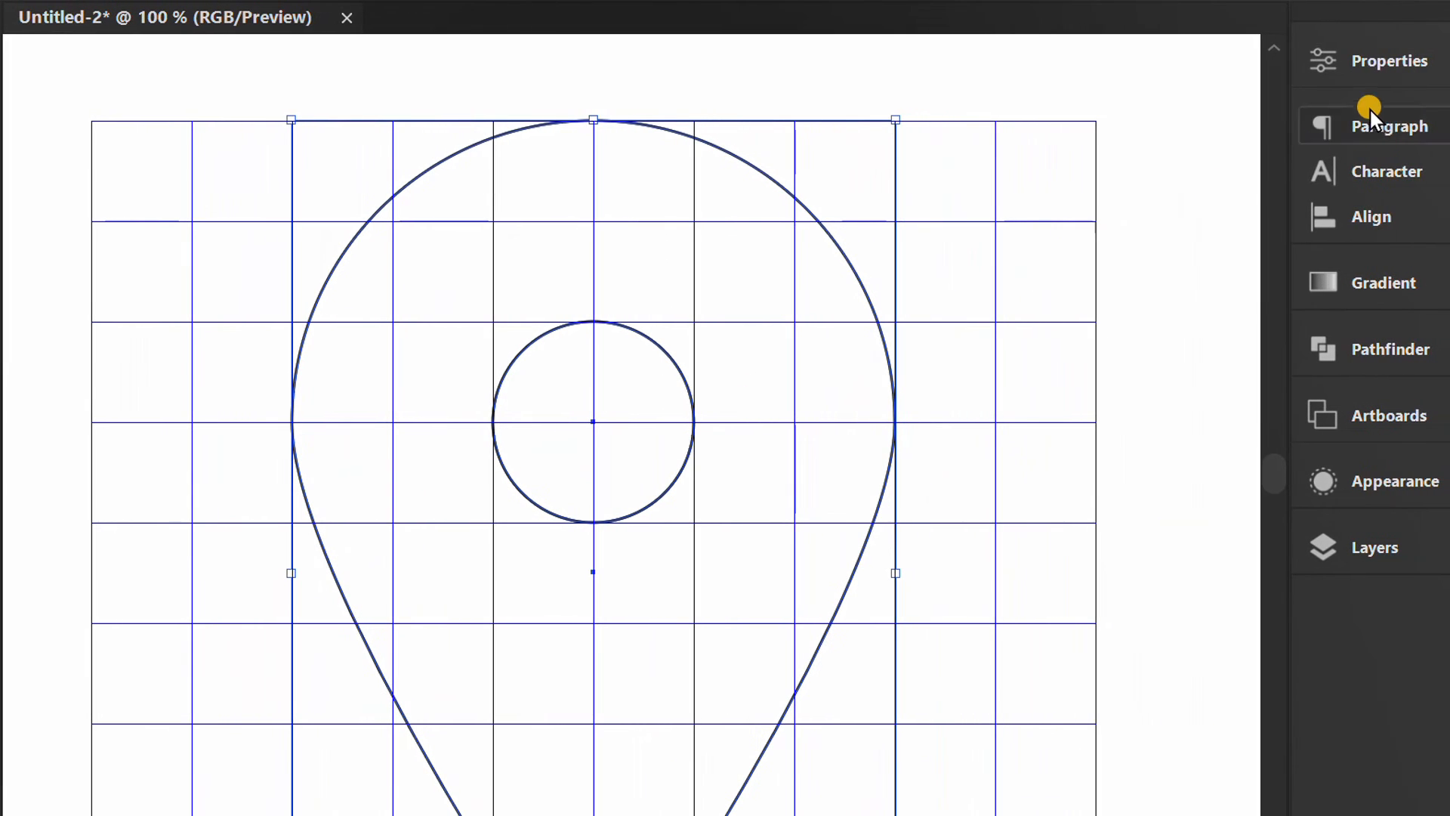
click(1381, 59)
click(917, 442)
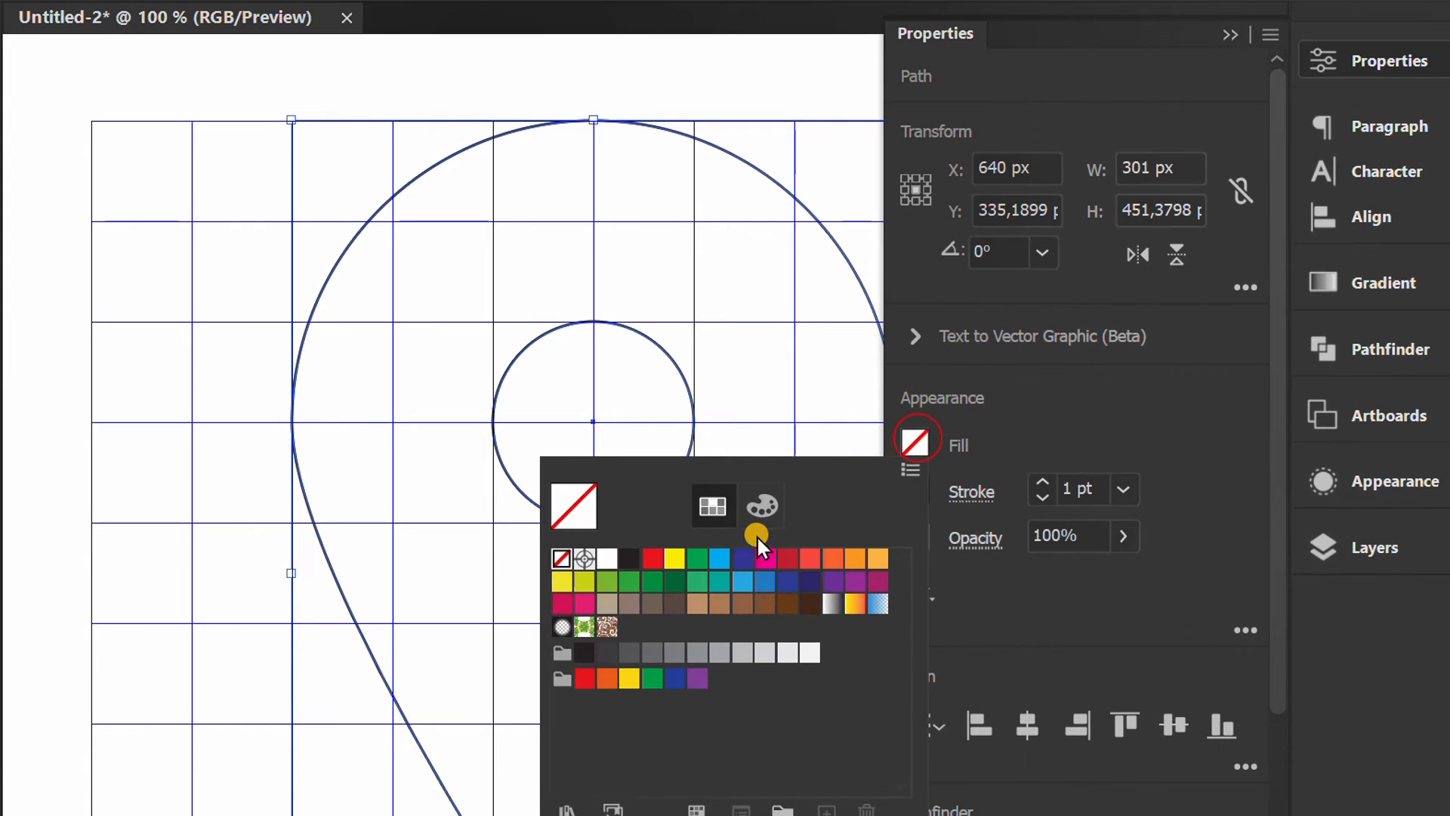
click(584, 678)
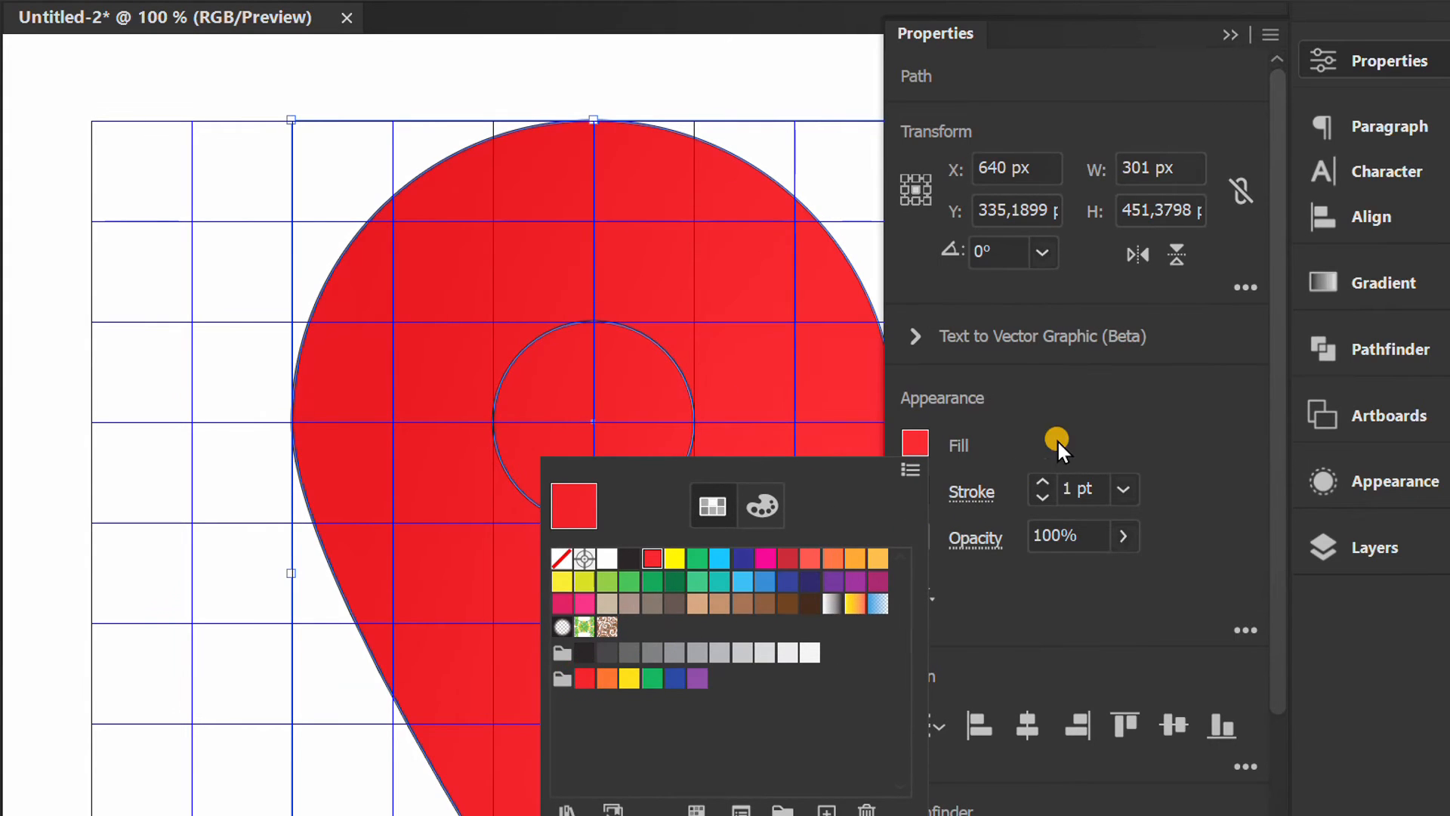
click(1081, 405)
click(920, 483)
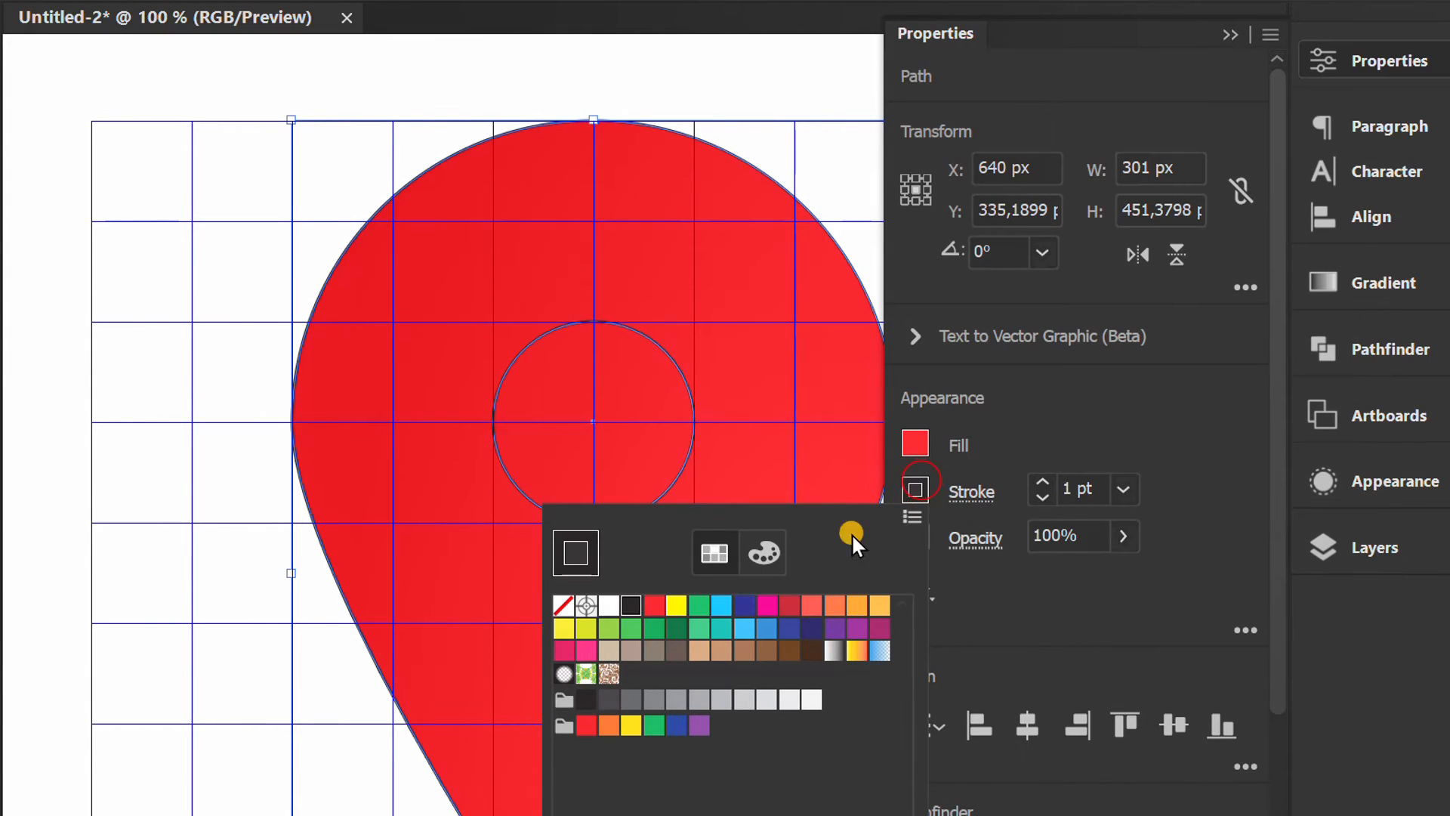
click(564, 607)
click(1076, 428)
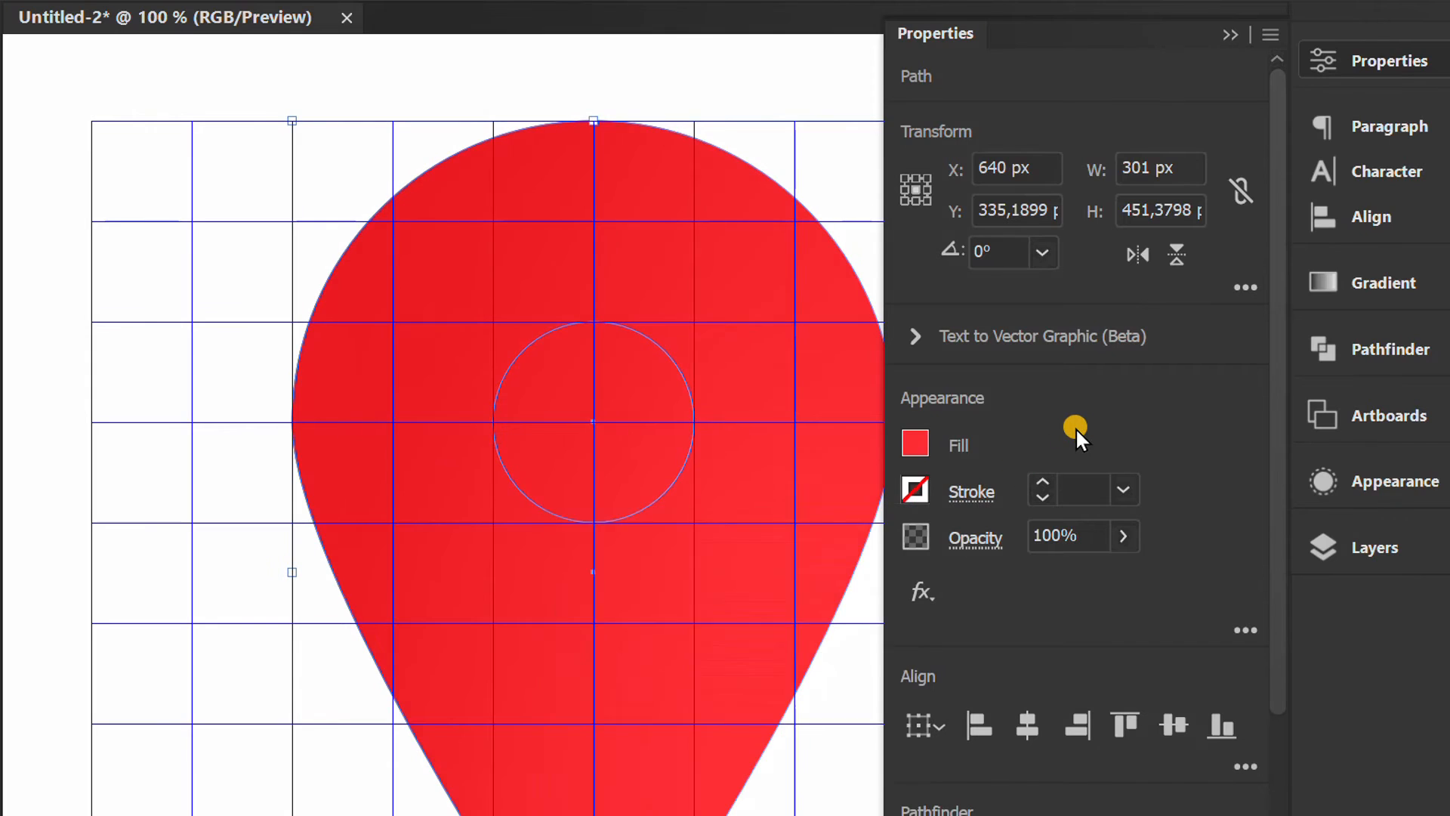
click(1232, 35)
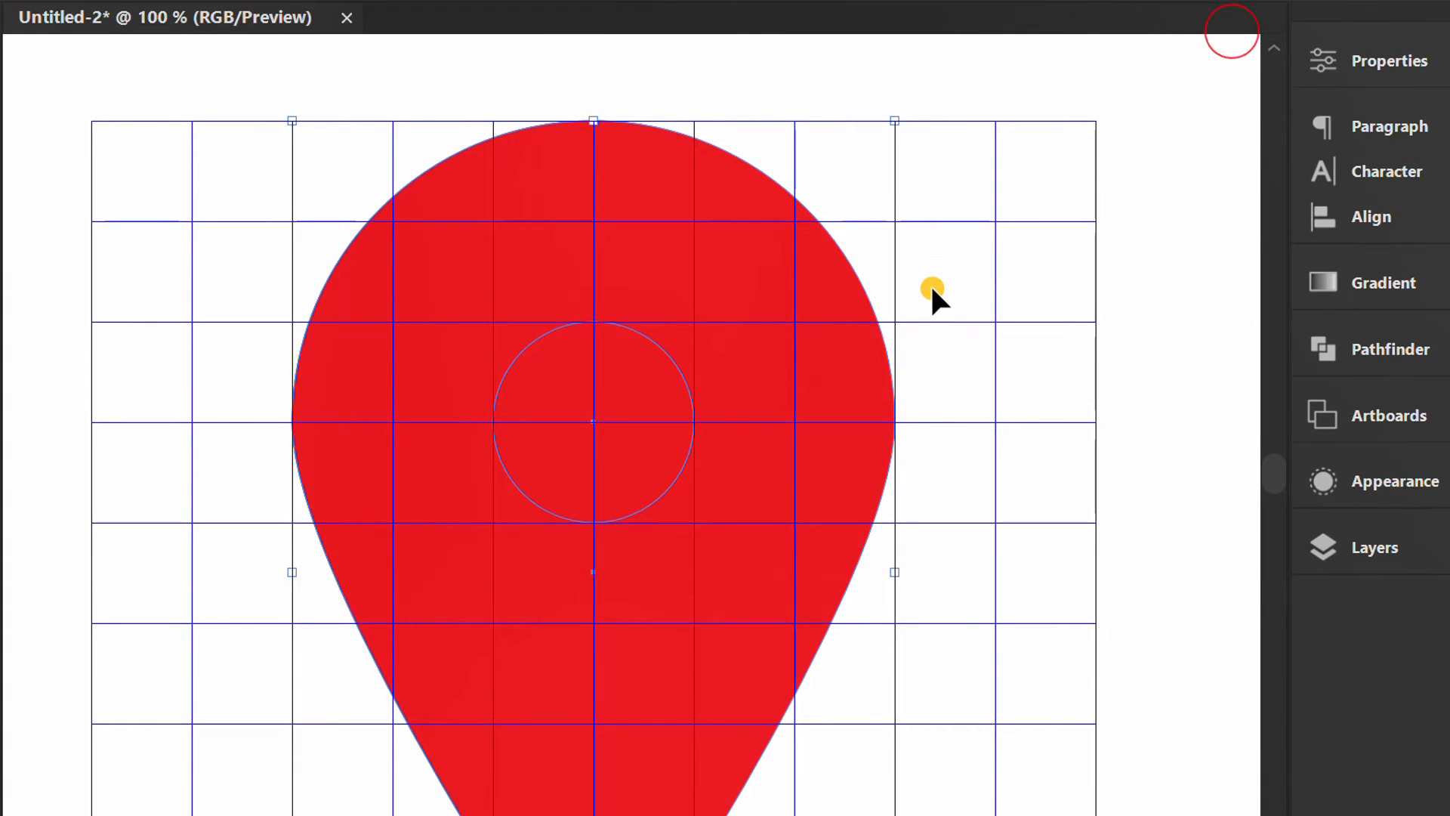
Step: Subtract the inner circle from the pin shape with Minus Front to cut a round hole, and deselect the result
click(1352, 351)
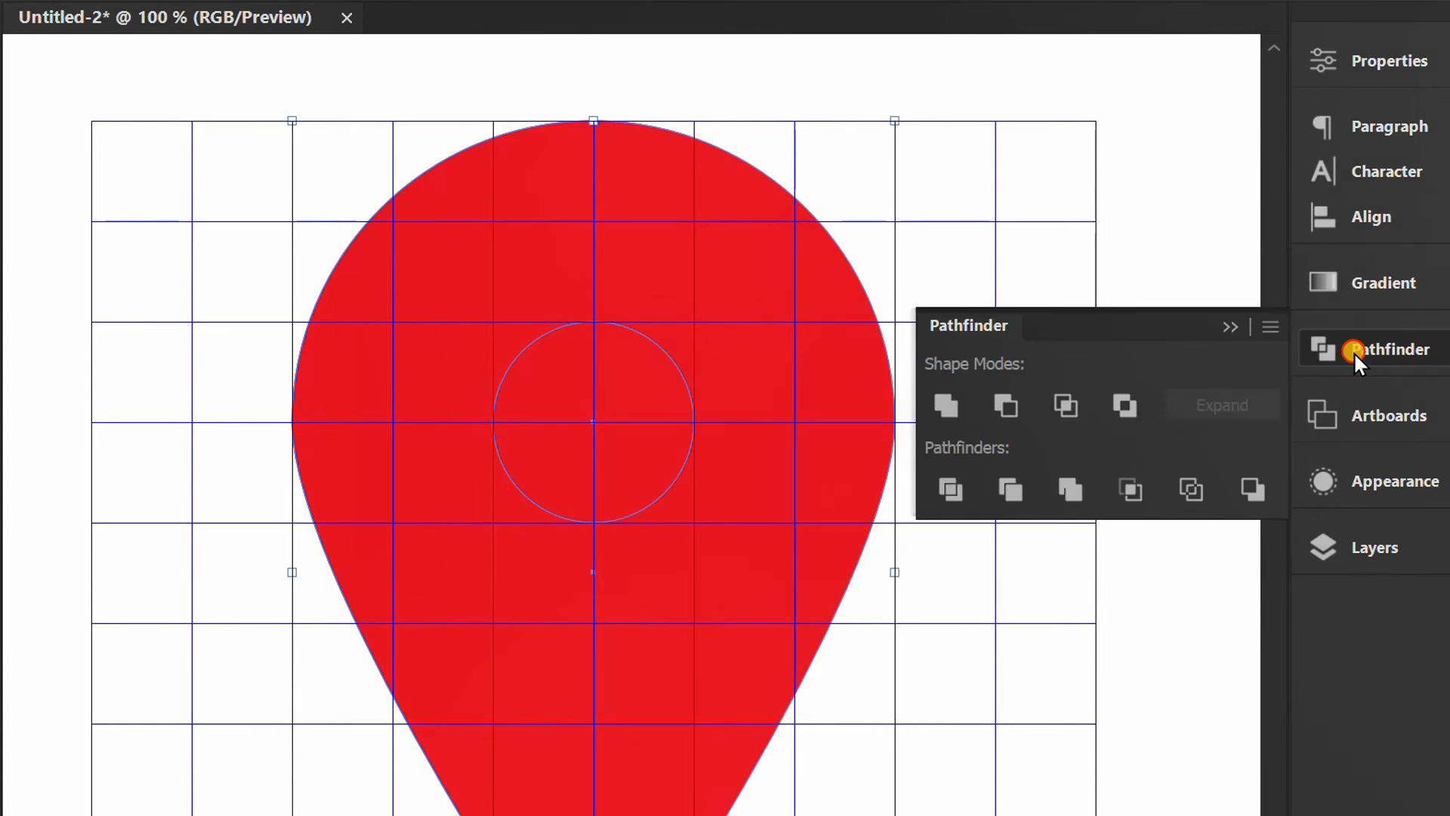
click(1008, 404)
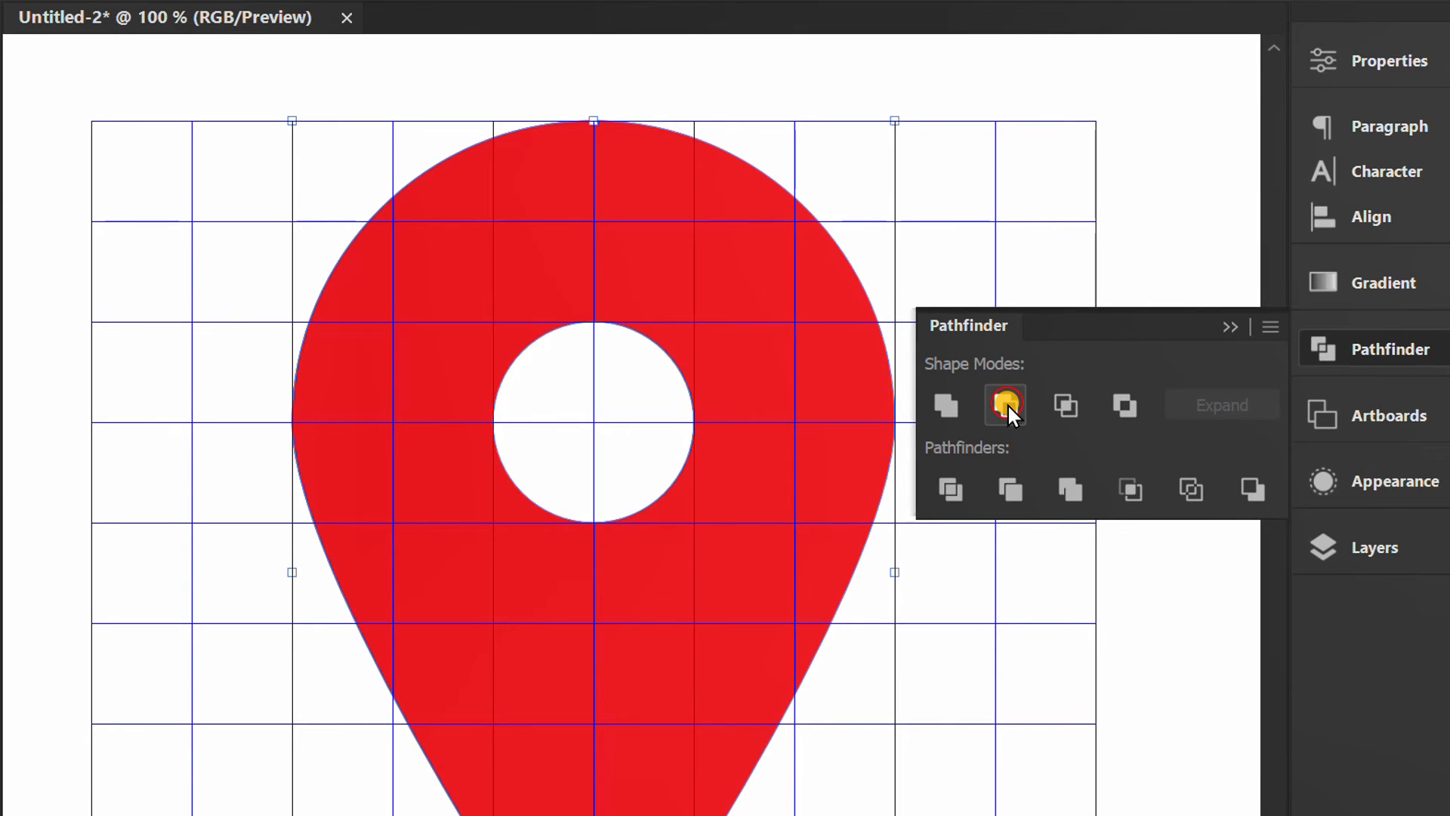
click(1231, 325)
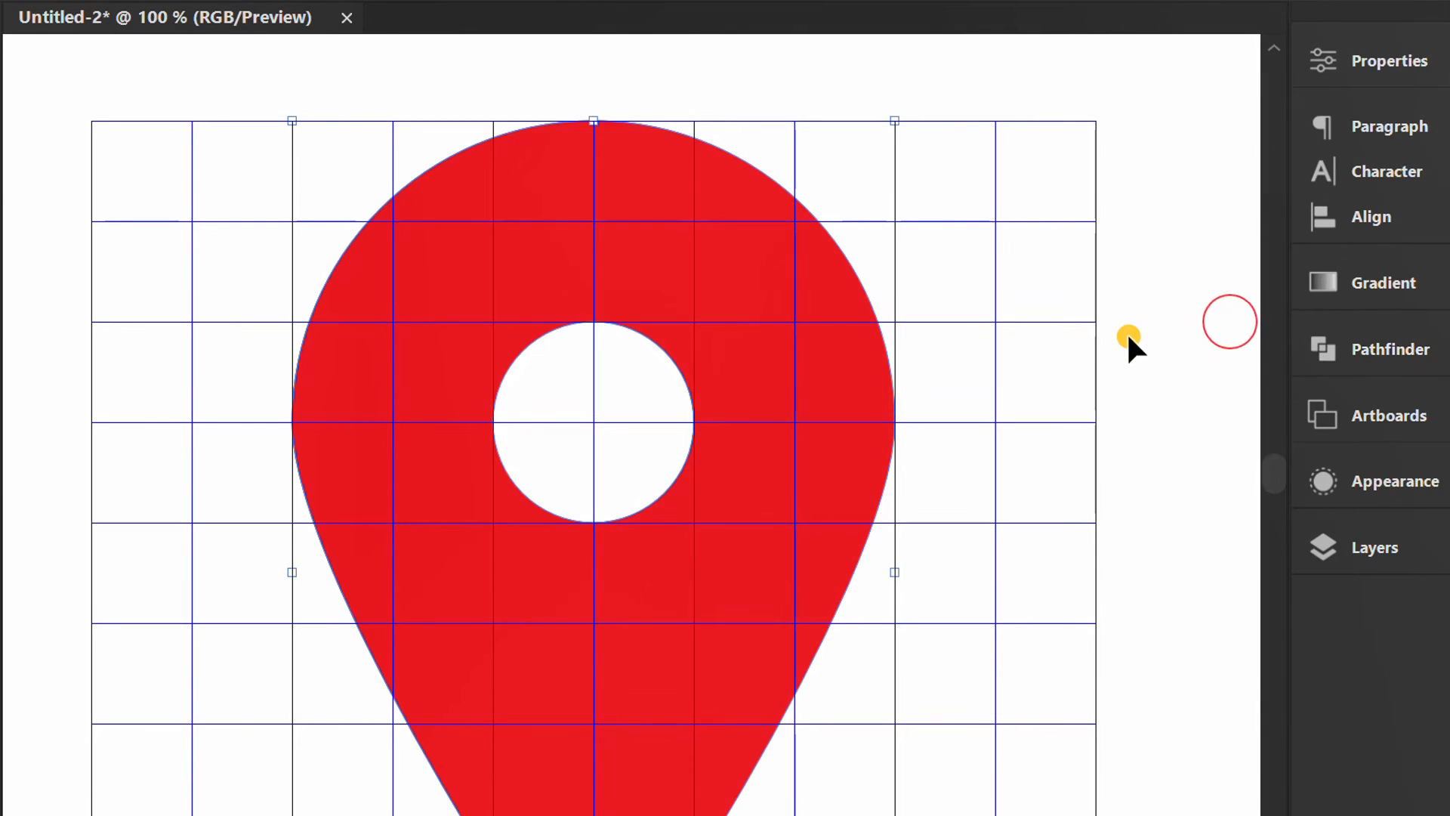
click(818, 168)
Step: Hide all guides around the pin and show them again
right_click(783, 127)
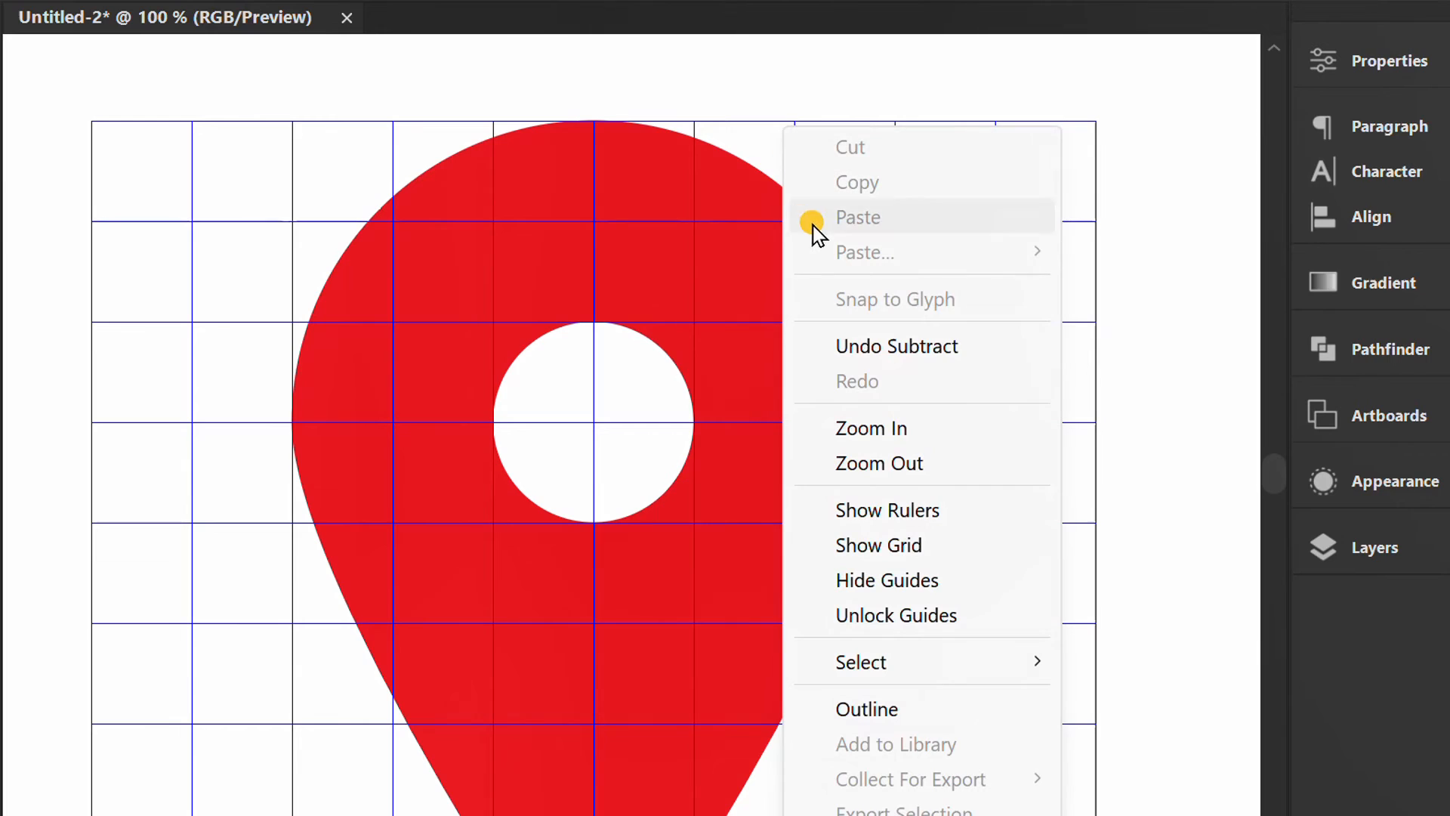
click(931, 581)
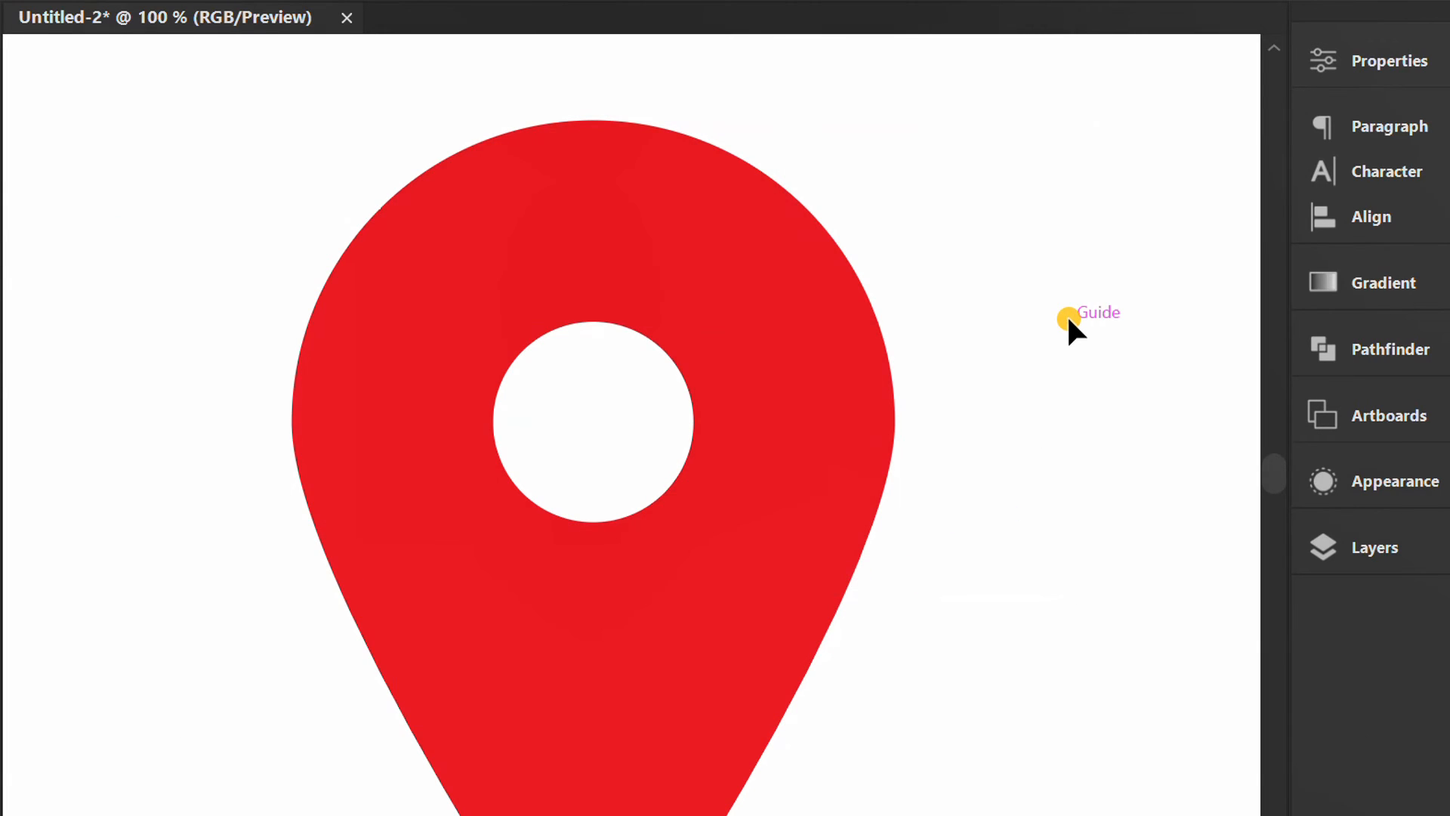
right_click(800, 133)
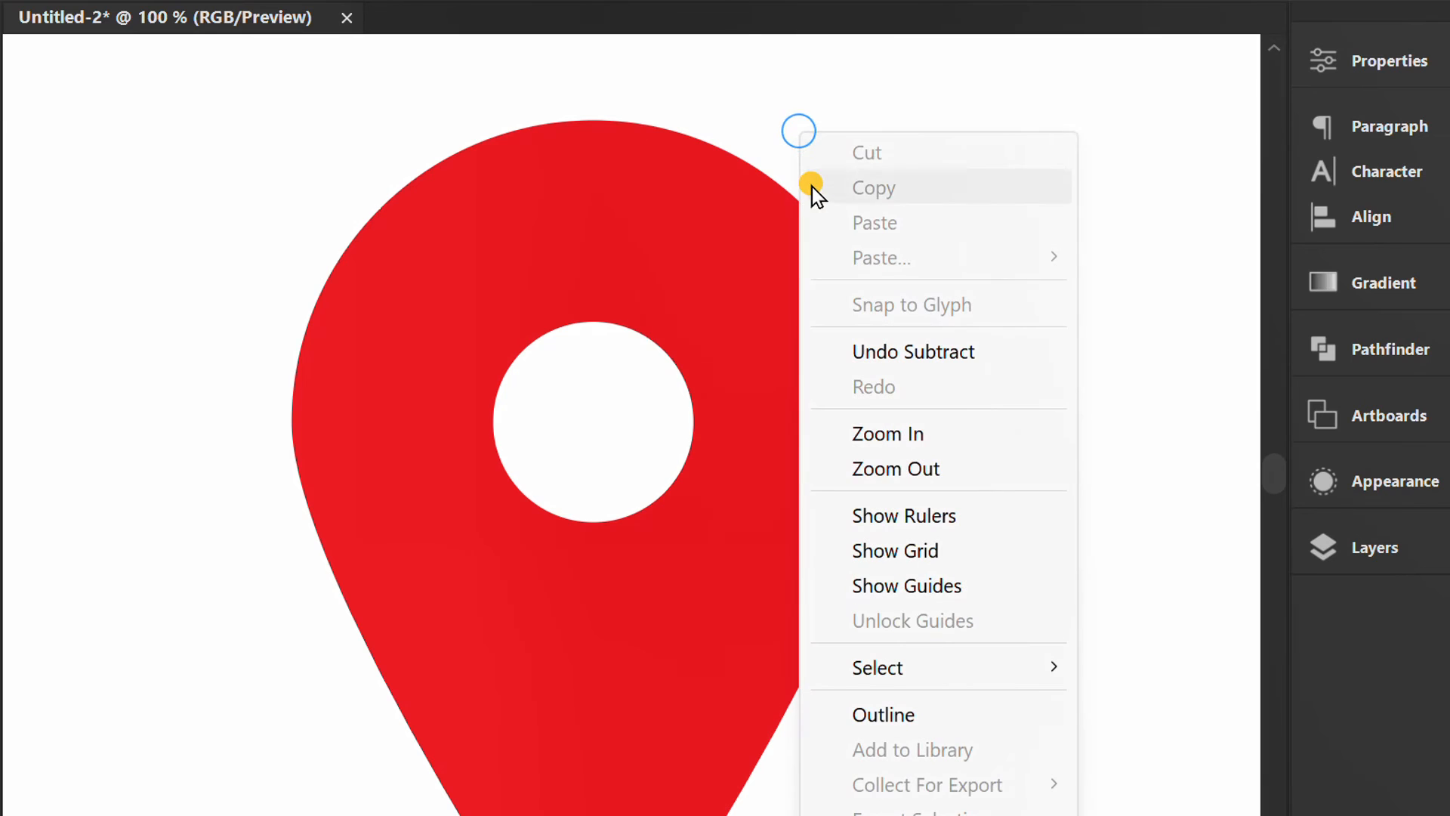
click(930, 588)
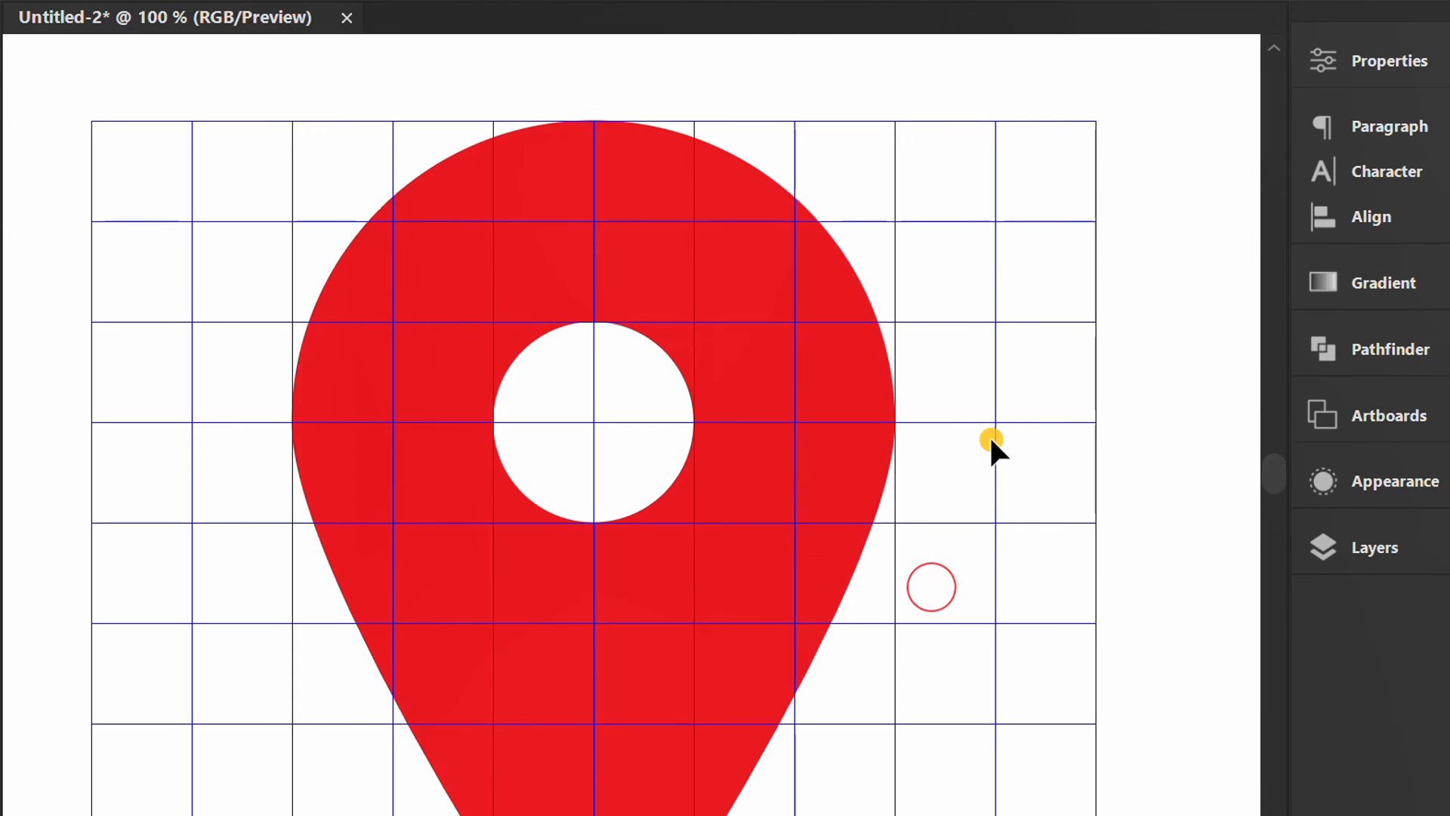
Step: Undock the layer list over the canvas and widen it enough to read the object names under Layer 1
click(1396, 550)
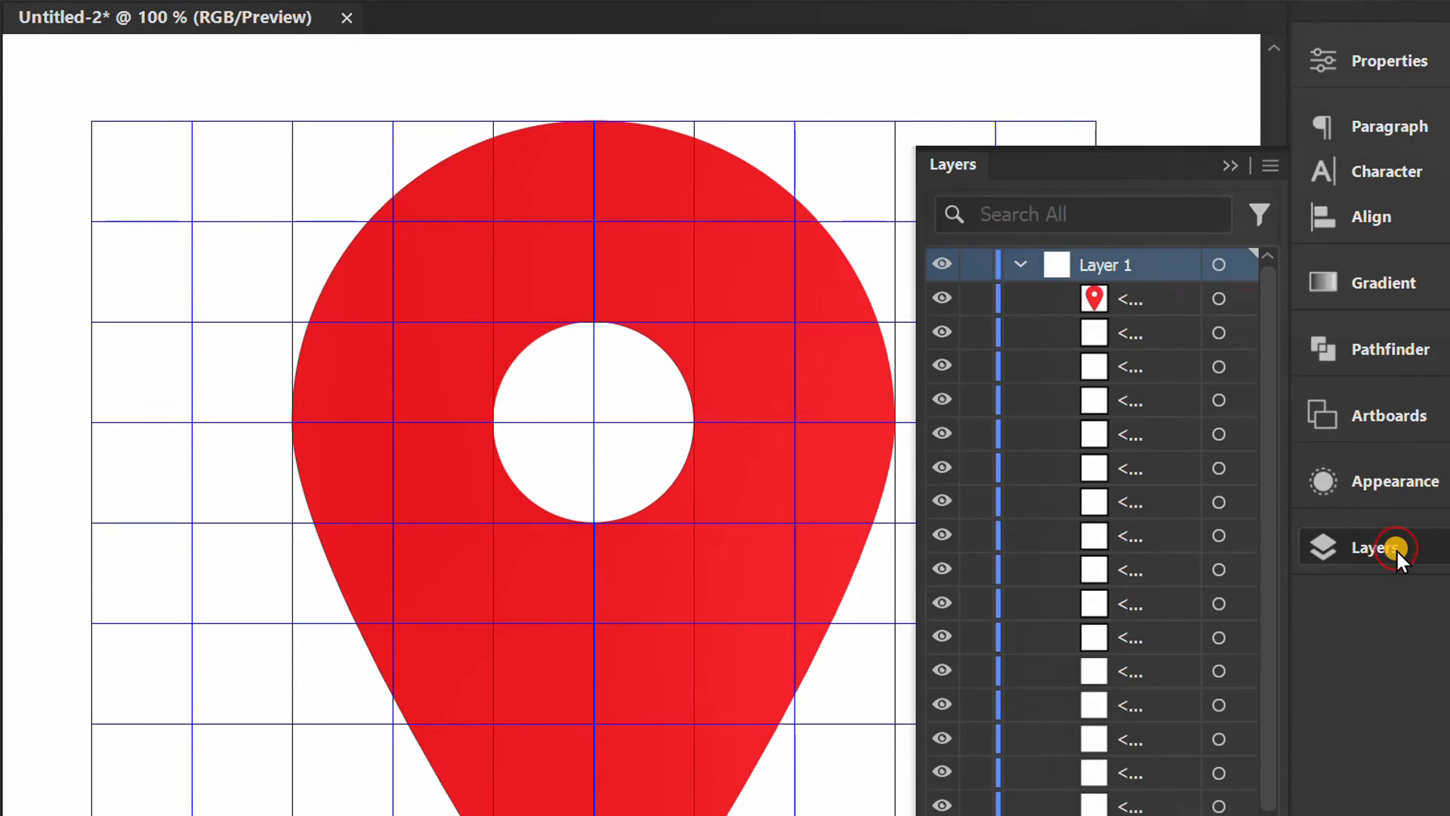
drag(1104, 154, 923, 48)
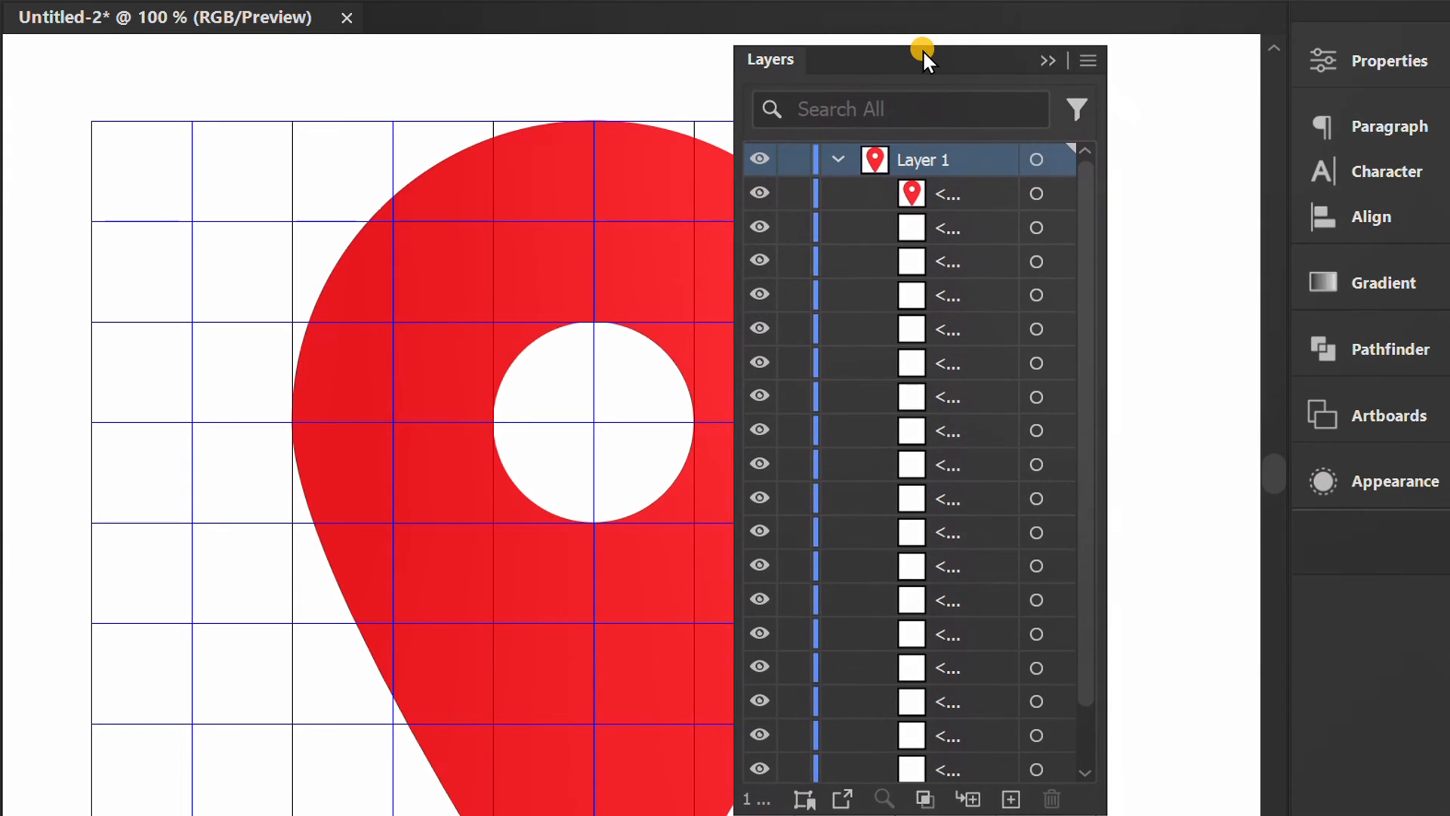
click(844, 159)
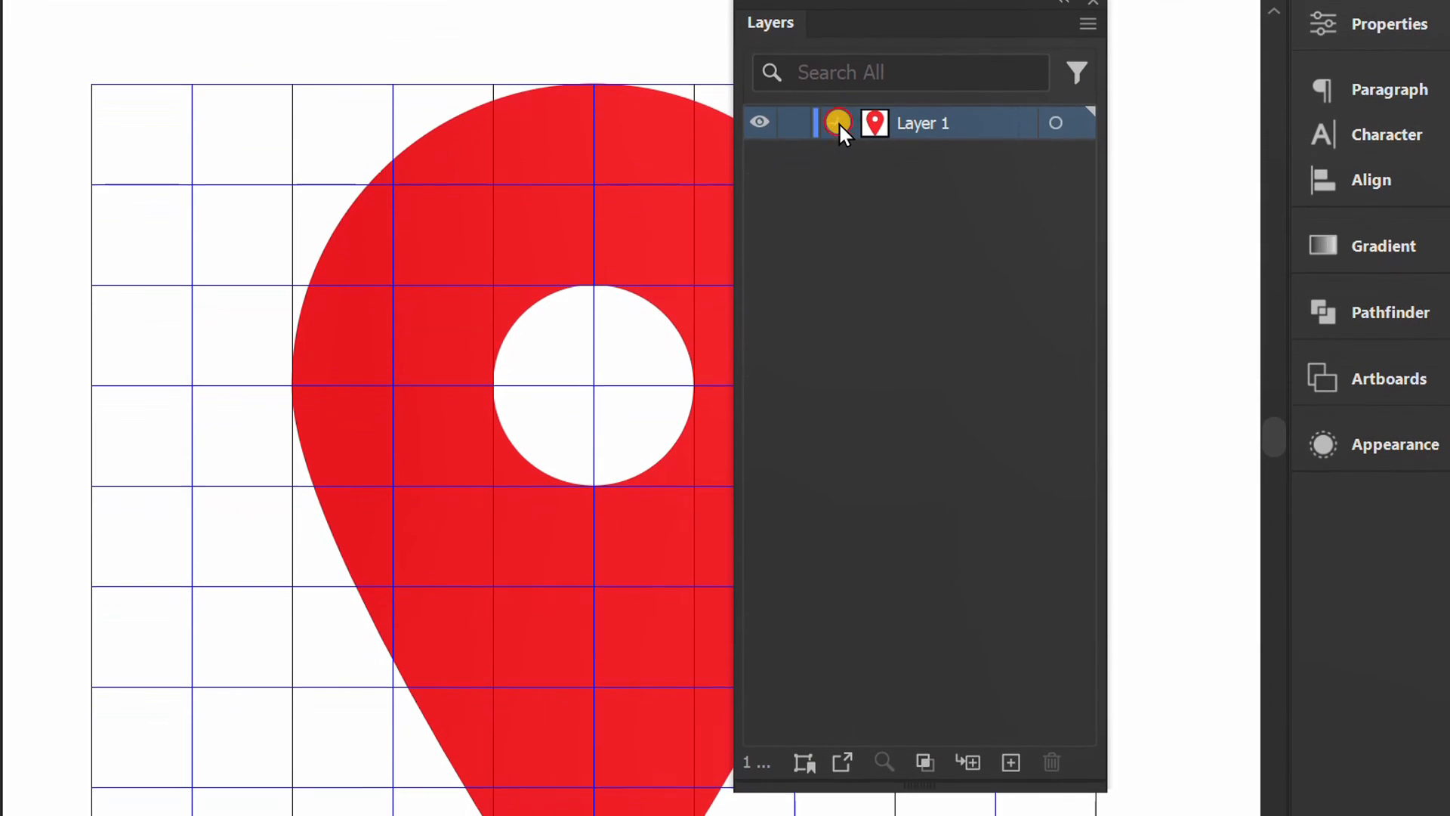
click(839, 157)
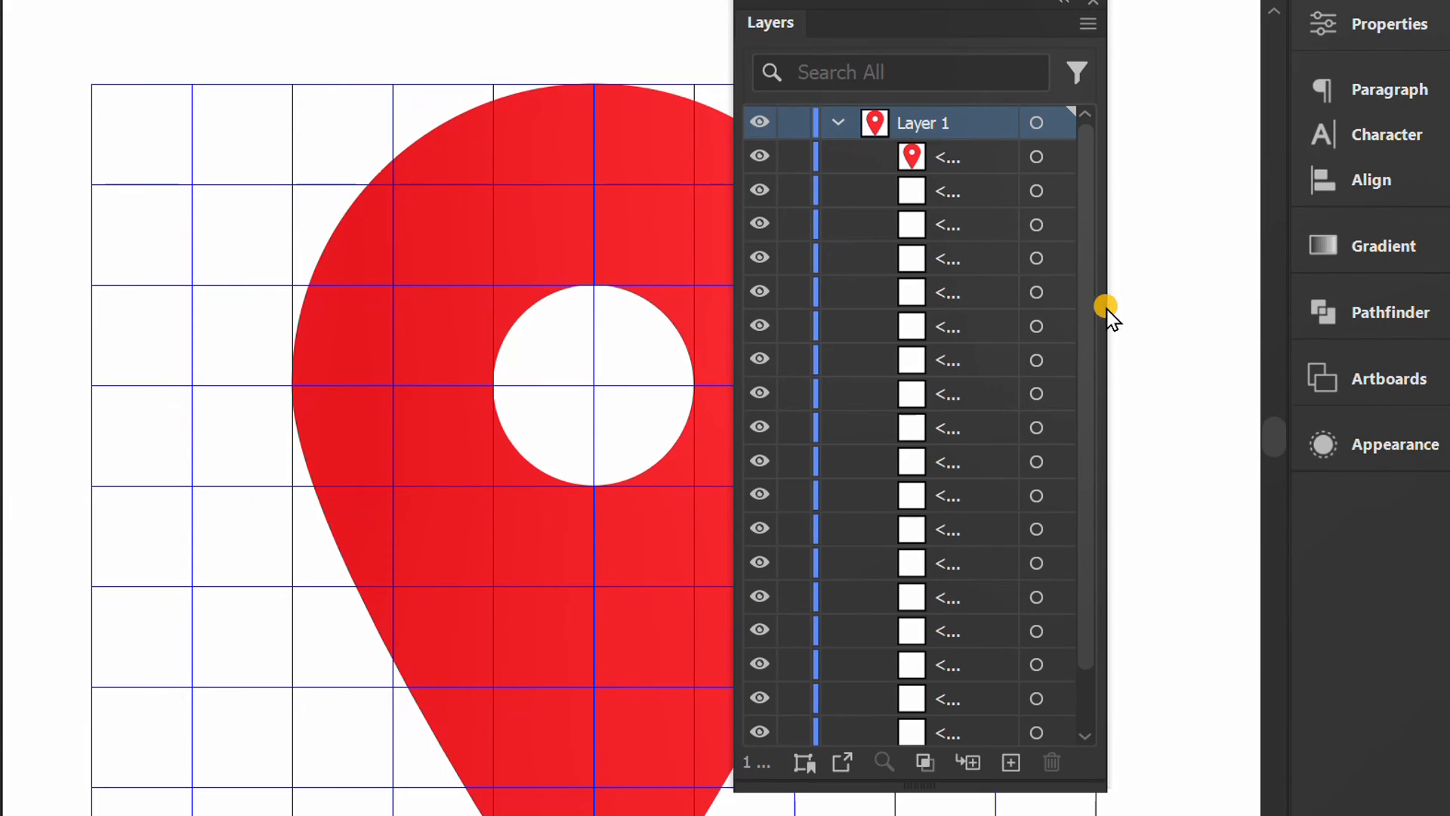
drag(1108, 309, 1225, 320)
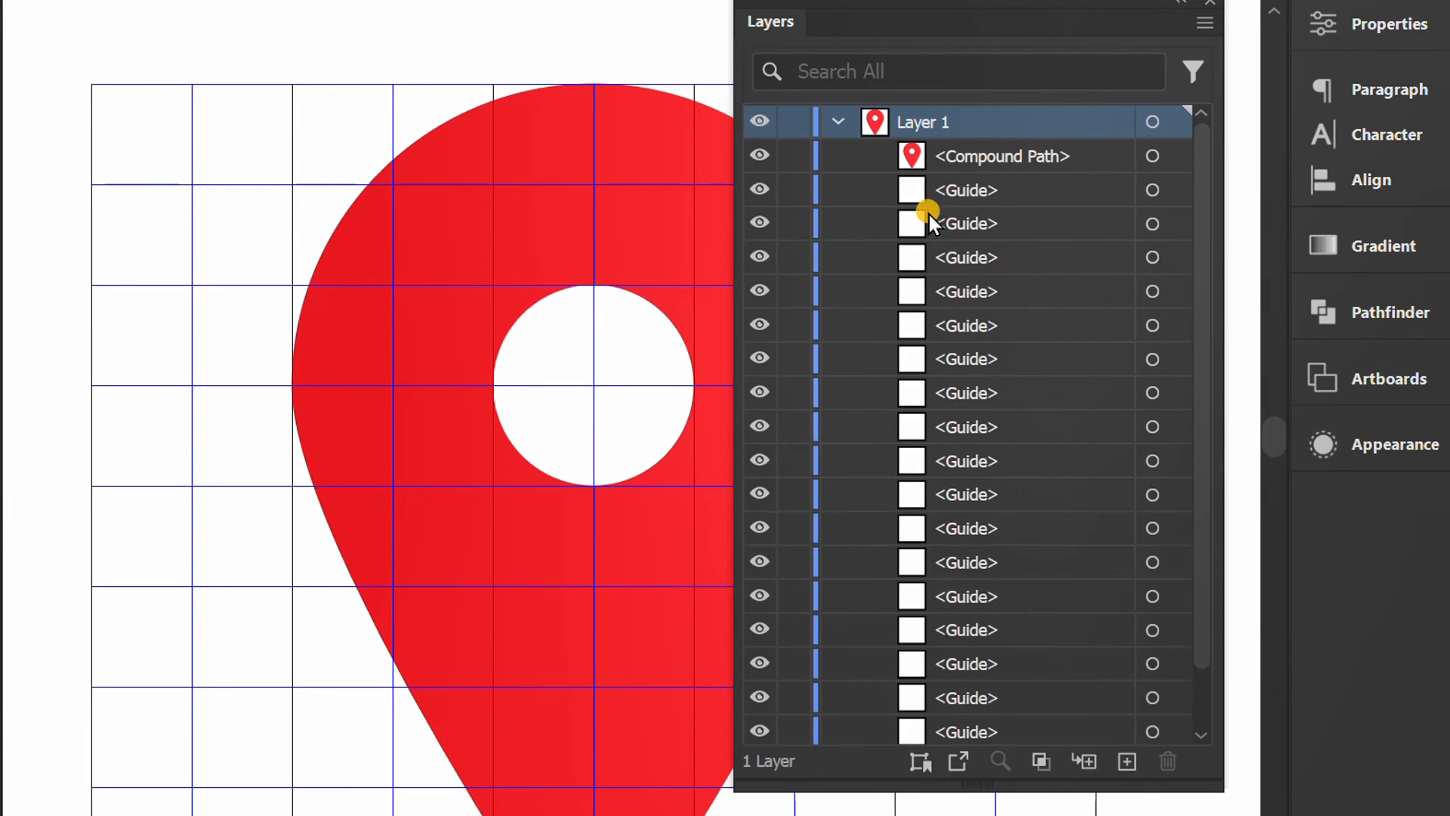
Step: Delete every guide object from Layer 1, keeping only the pin's compound path
drag(858, 182, 1054, 691)
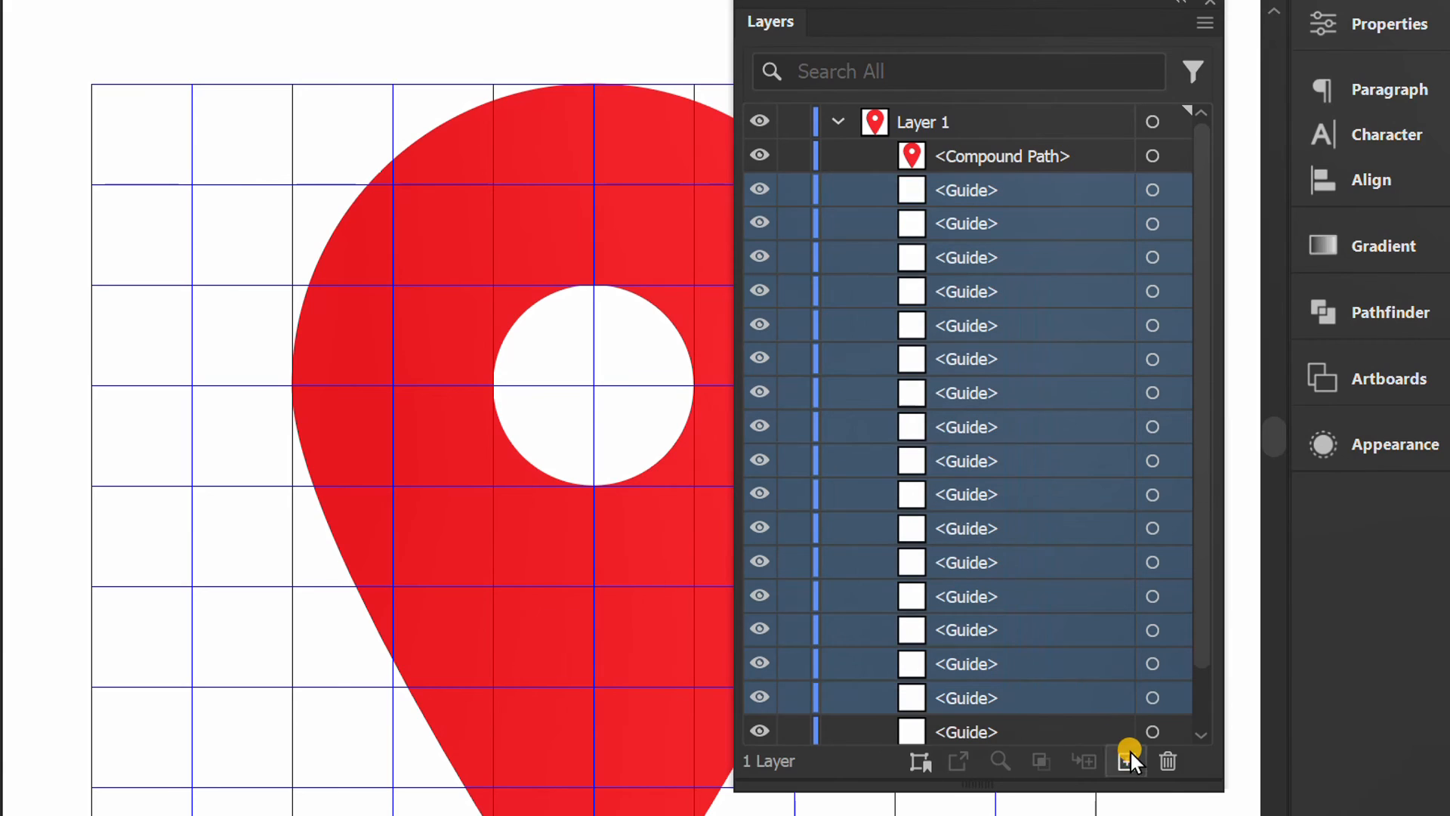
click(1171, 763)
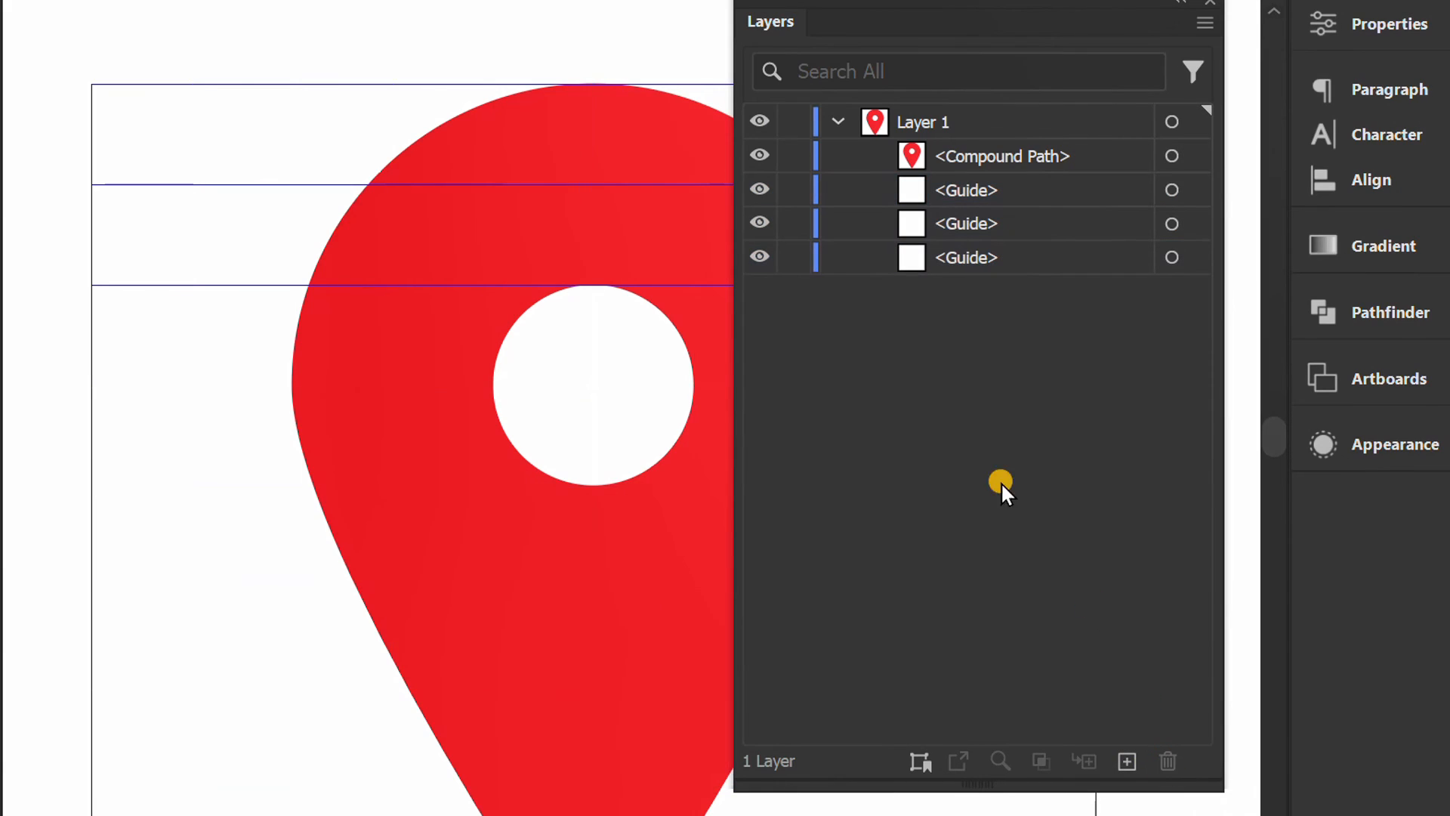
drag(864, 197, 989, 260)
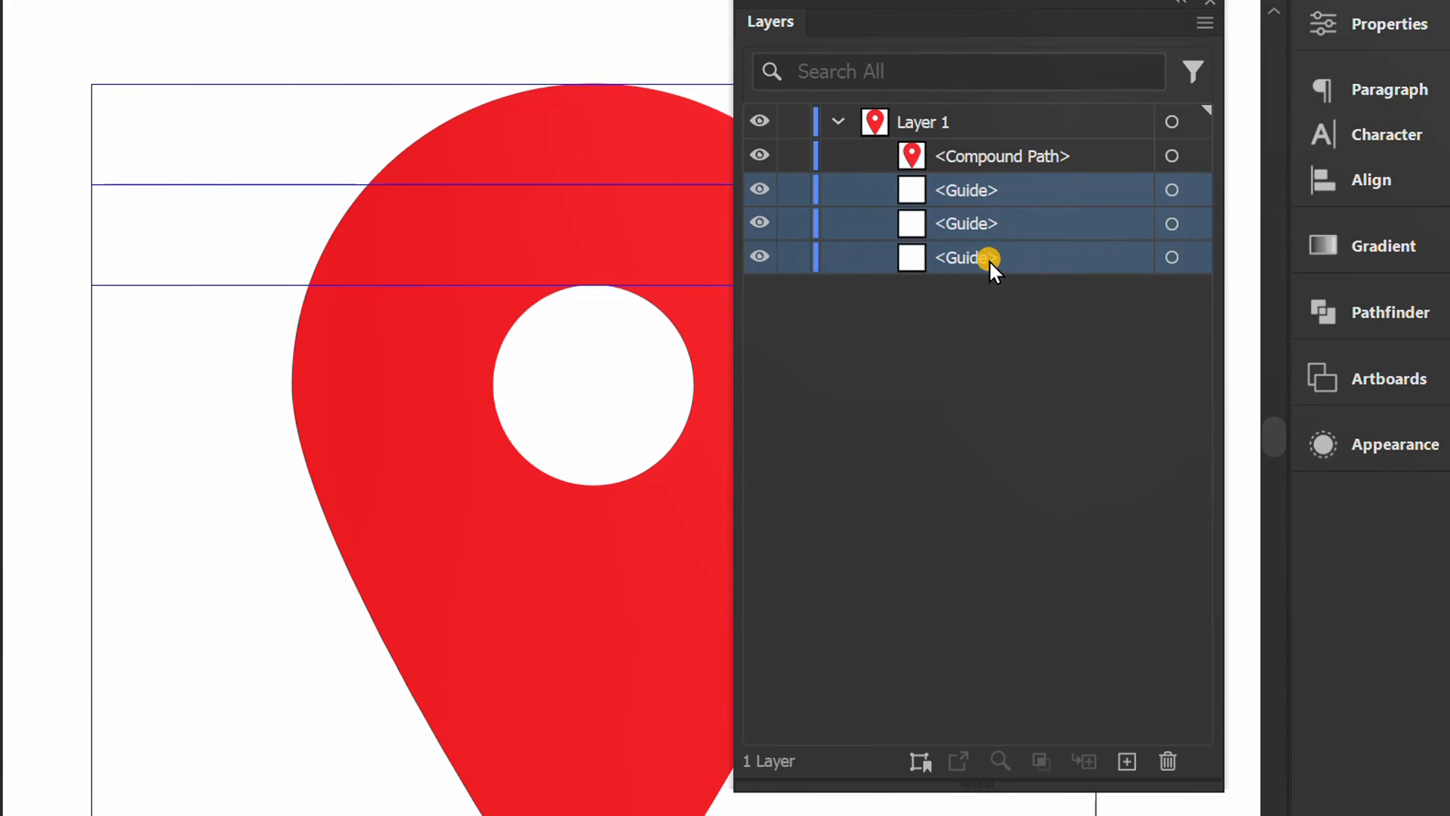
click(1169, 760)
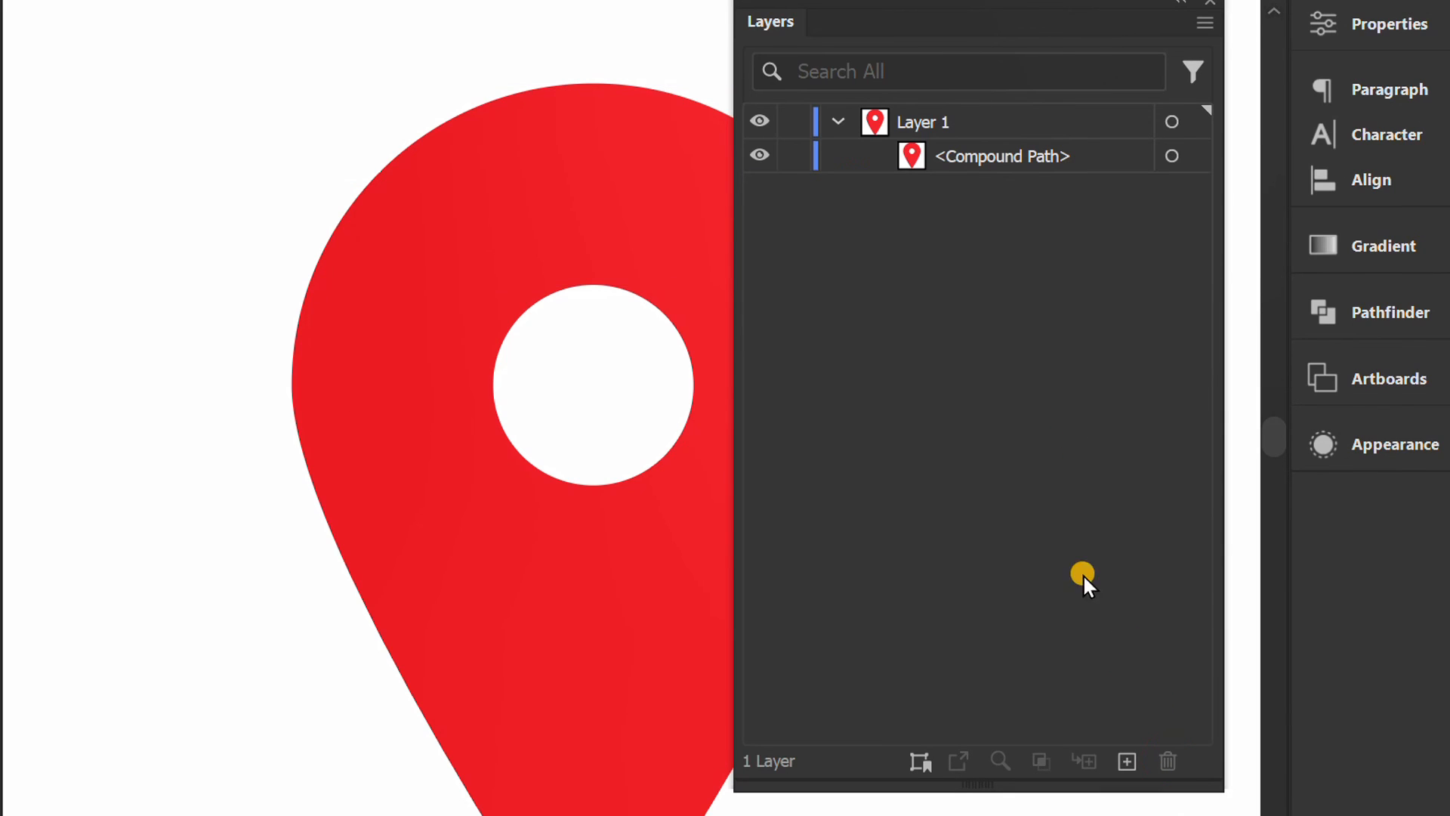
Step: Narrow the floating layer list, dock it back below Appearance, and leave the finished pin deselected
drag(919, 14, 919, 104)
drag(733, 419, 926, 418)
drag(1017, 106, 1326, 501)
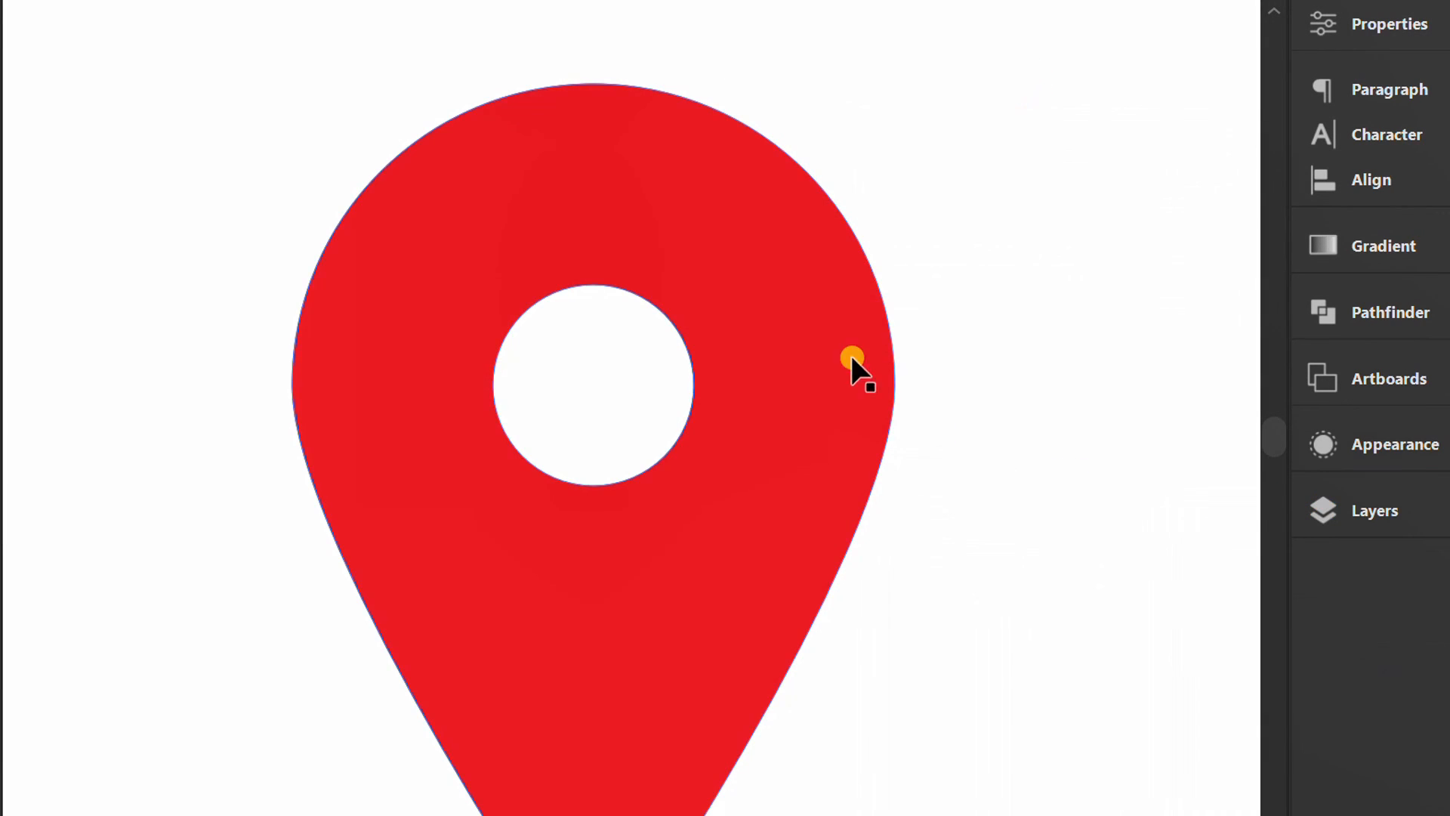
click(941, 450)
key(ctrl+minus)
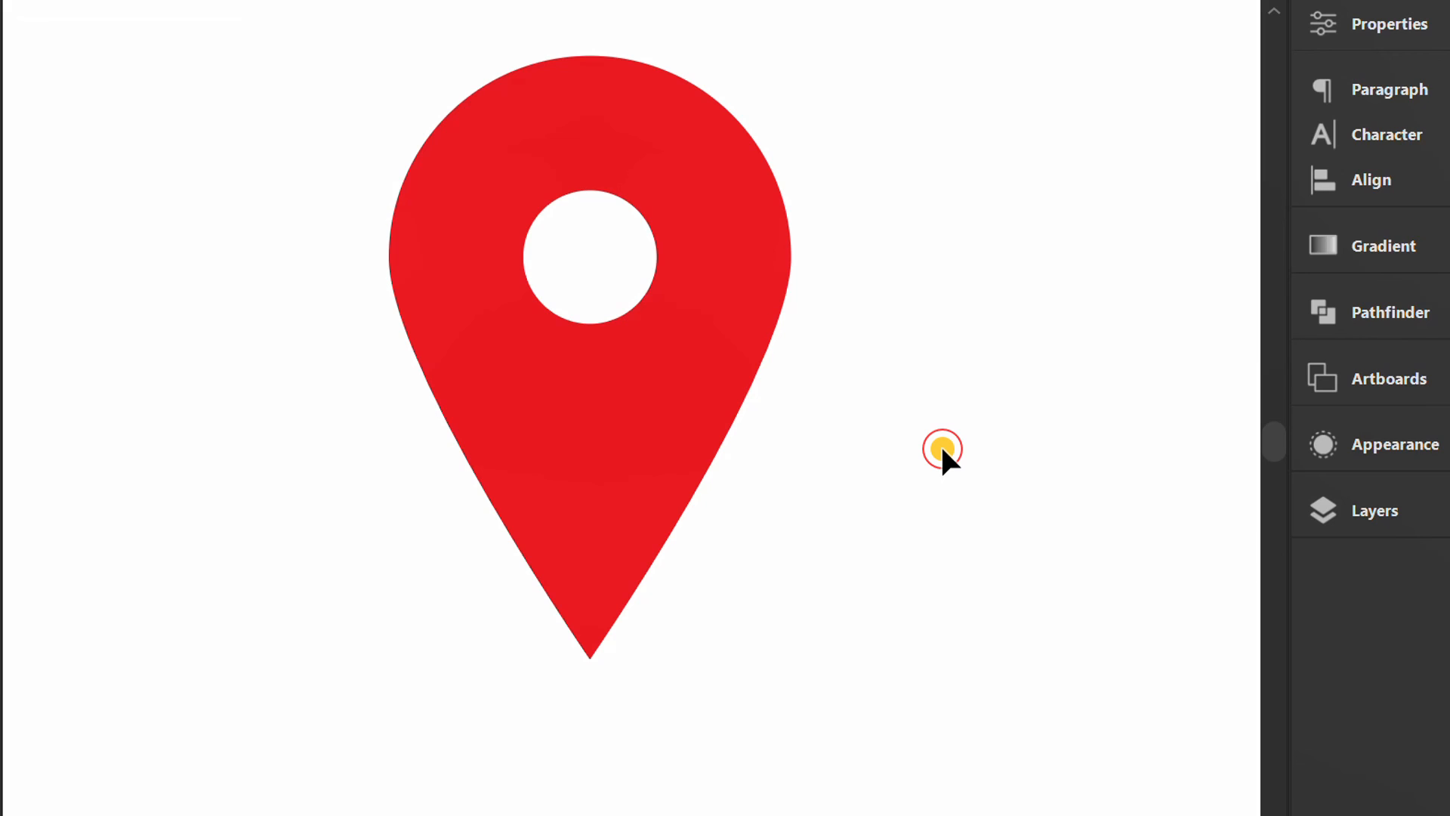